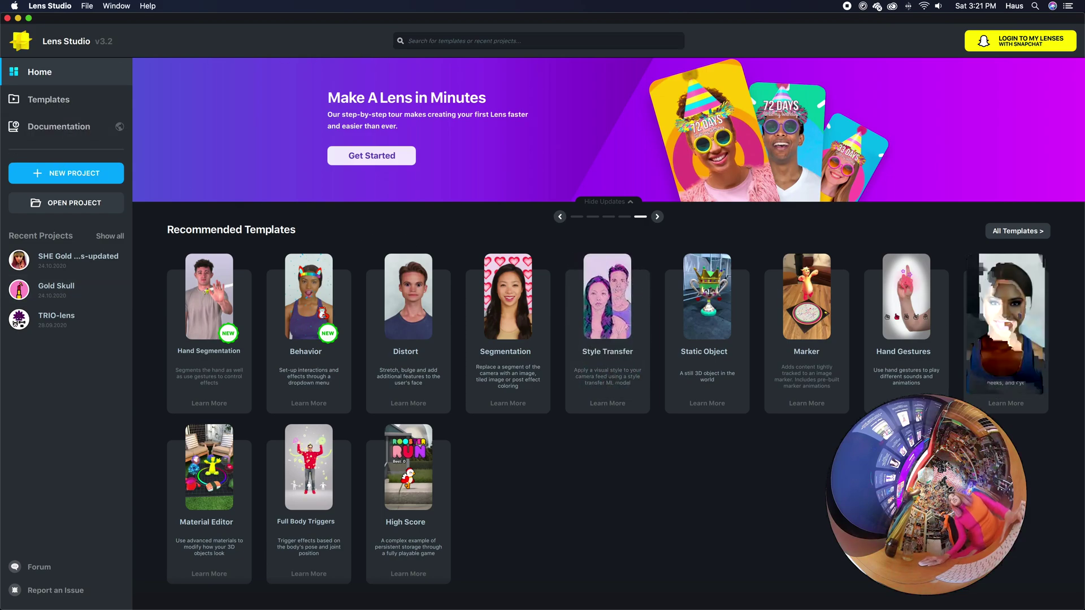
Browse the full template collection and create a project from the Makeup template.
scroll(1016, 442, down, 1)
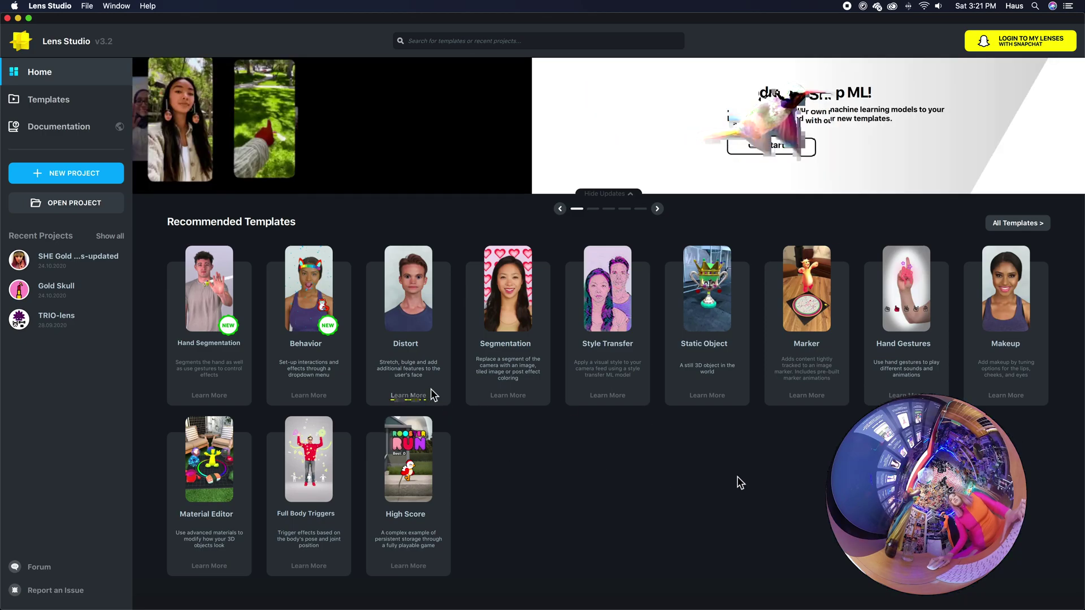
click(1034, 226)
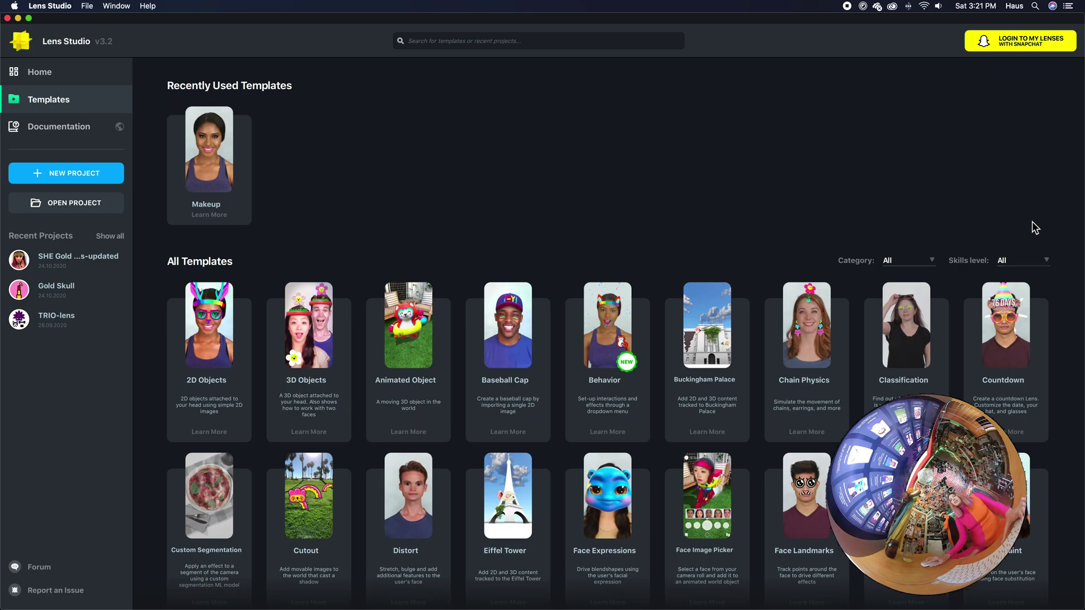
scroll(1066, 288, down, 5)
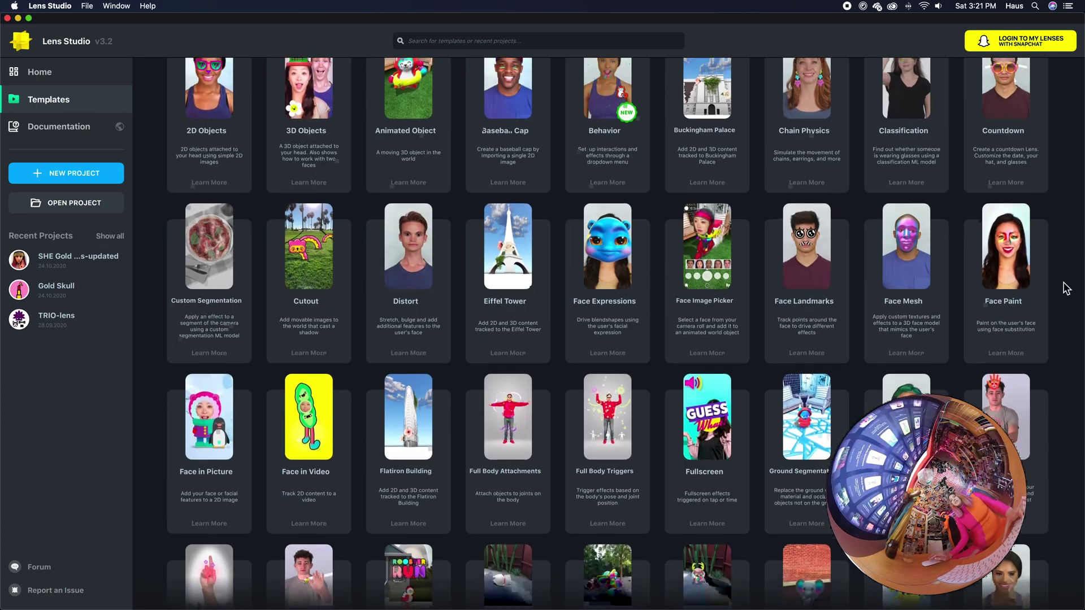
scroll(1065, 288, down, 8)
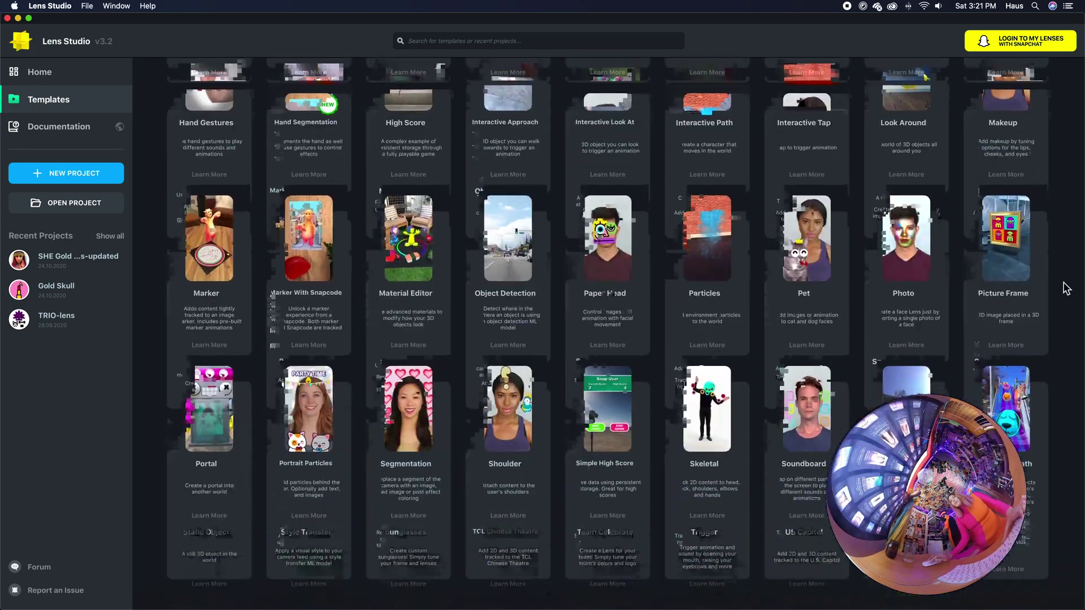
scroll(1065, 289, up, 13)
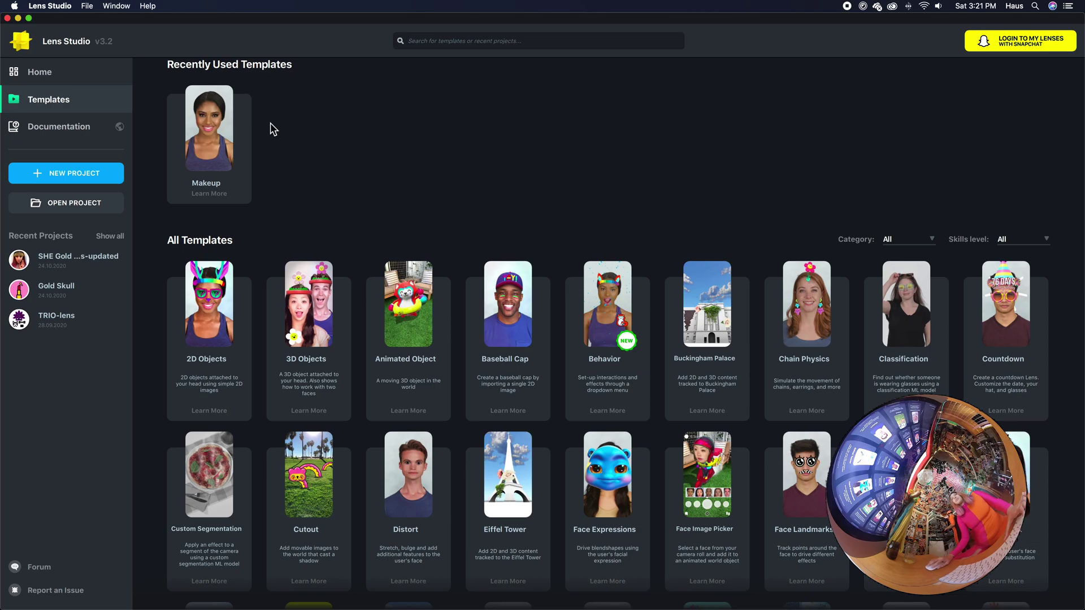
click(214, 135)
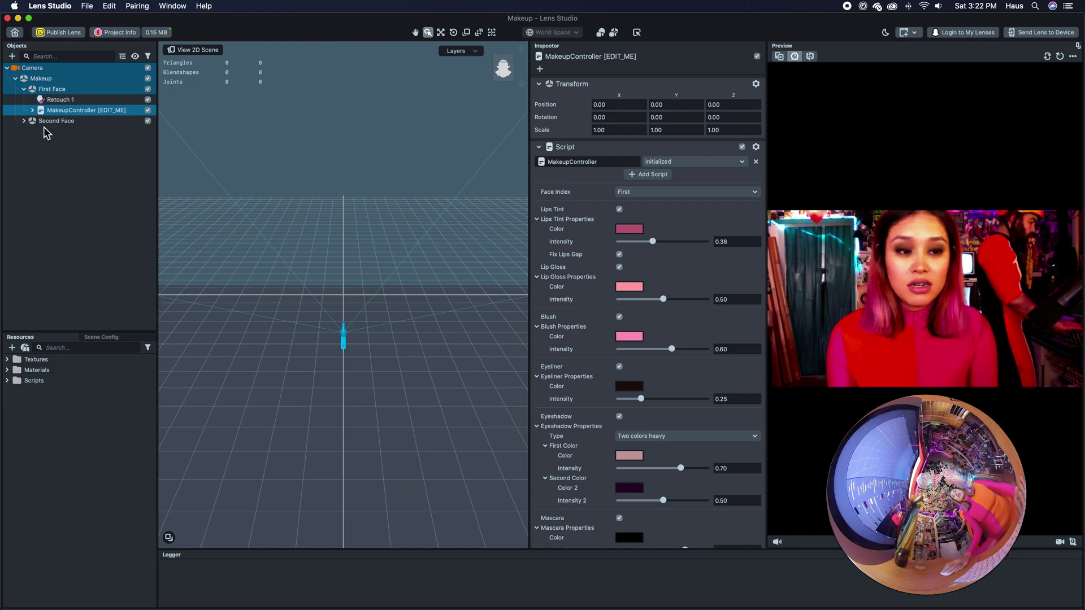
Expand the first face's MakeupController and delete the Second Face object from the scene.
click(32, 110)
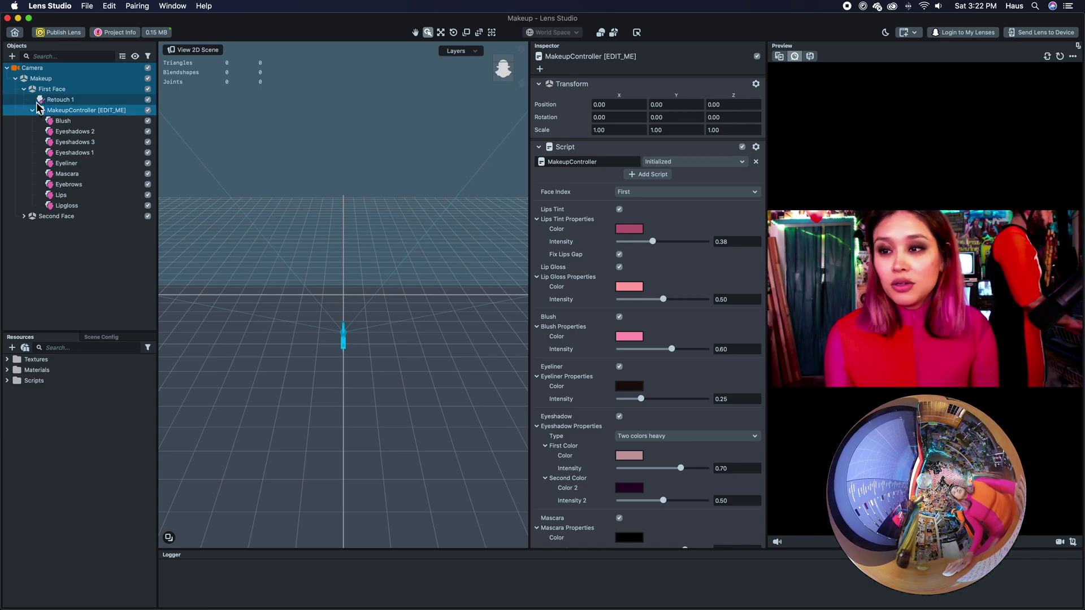
click(44, 217)
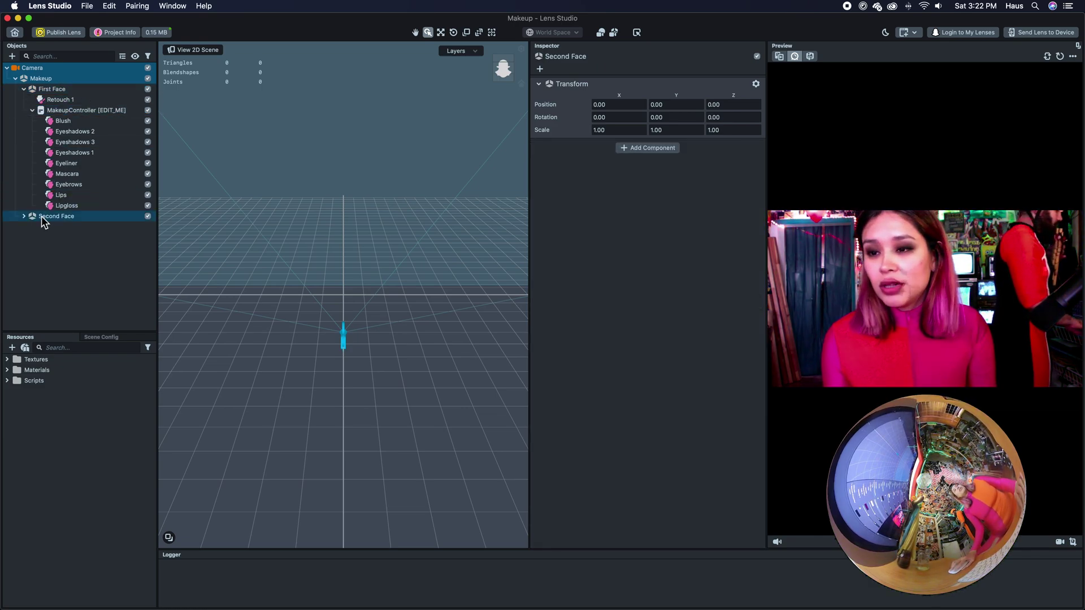
right_click(44, 217)
click(106, 312)
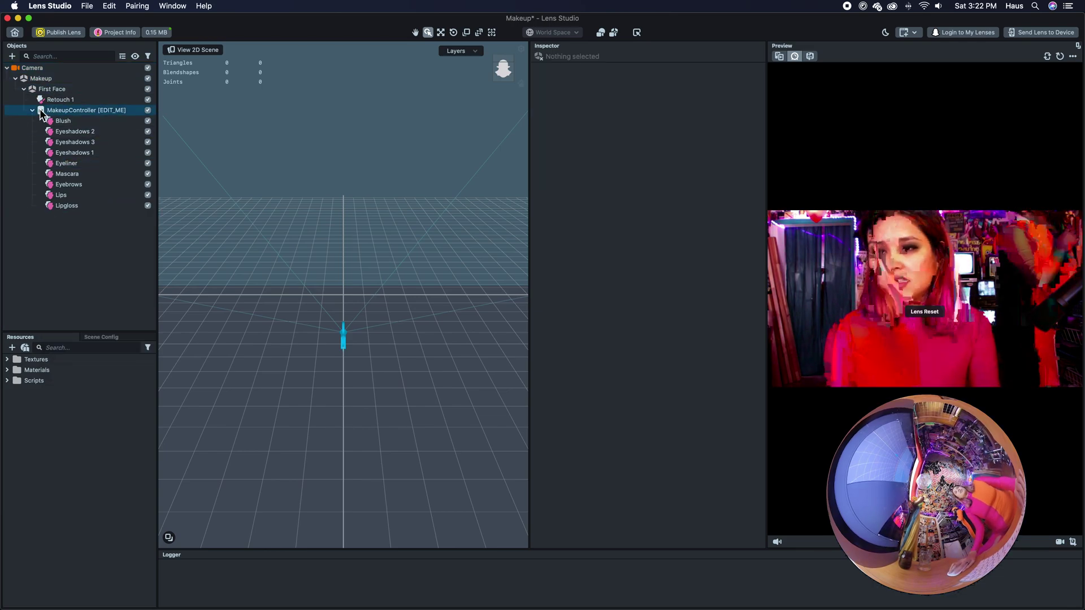
Turn off the MakeupController object and set the Soft Skin intensity of Retouch 1 to 1.50.
click(52, 89)
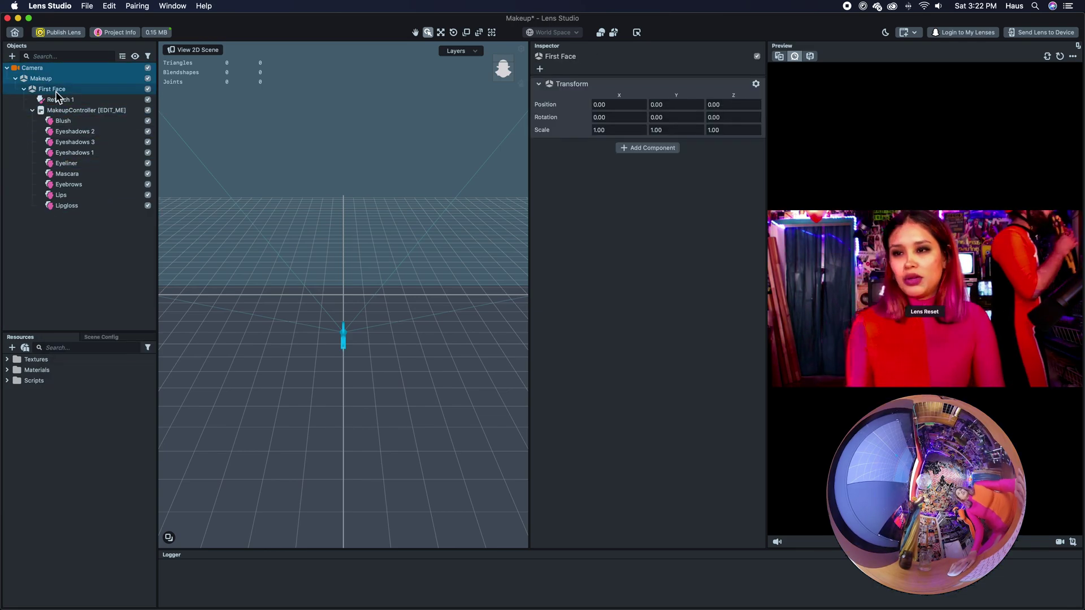
click(82, 112)
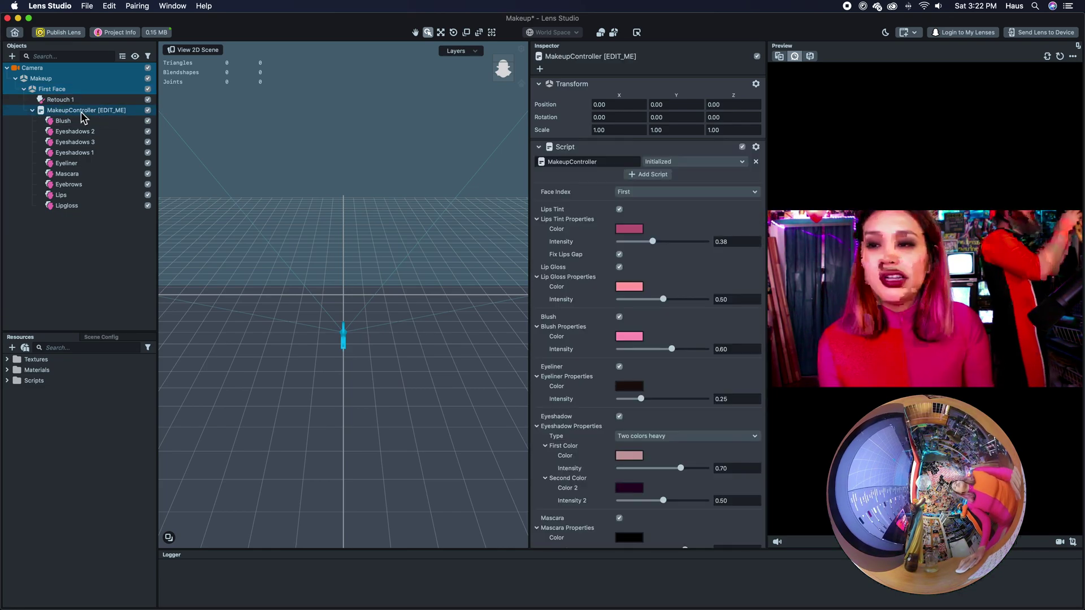
click(80, 100)
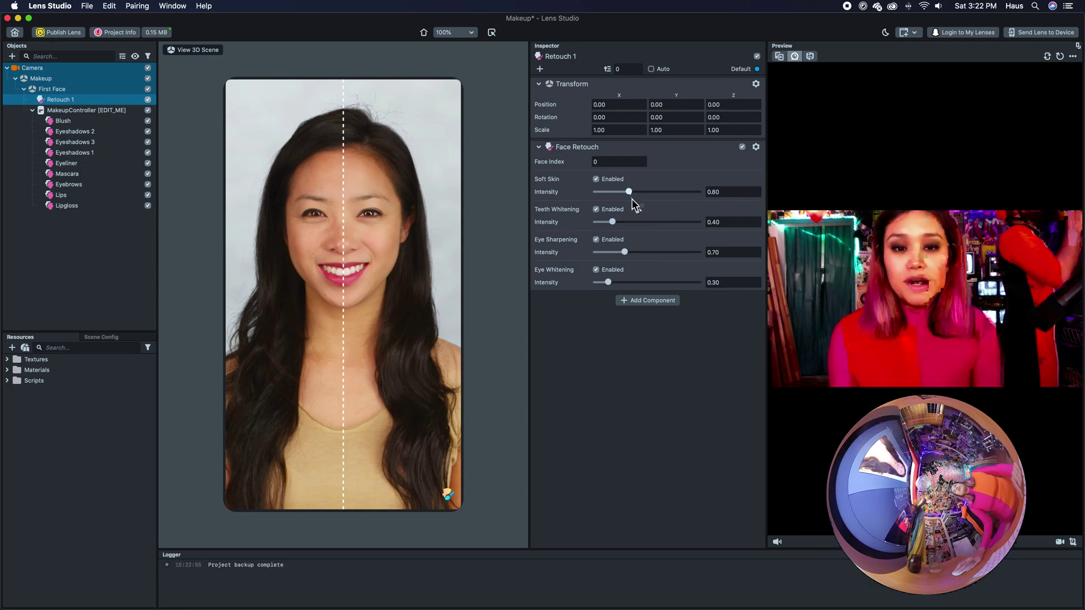
drag(629, 193, 594, 193)
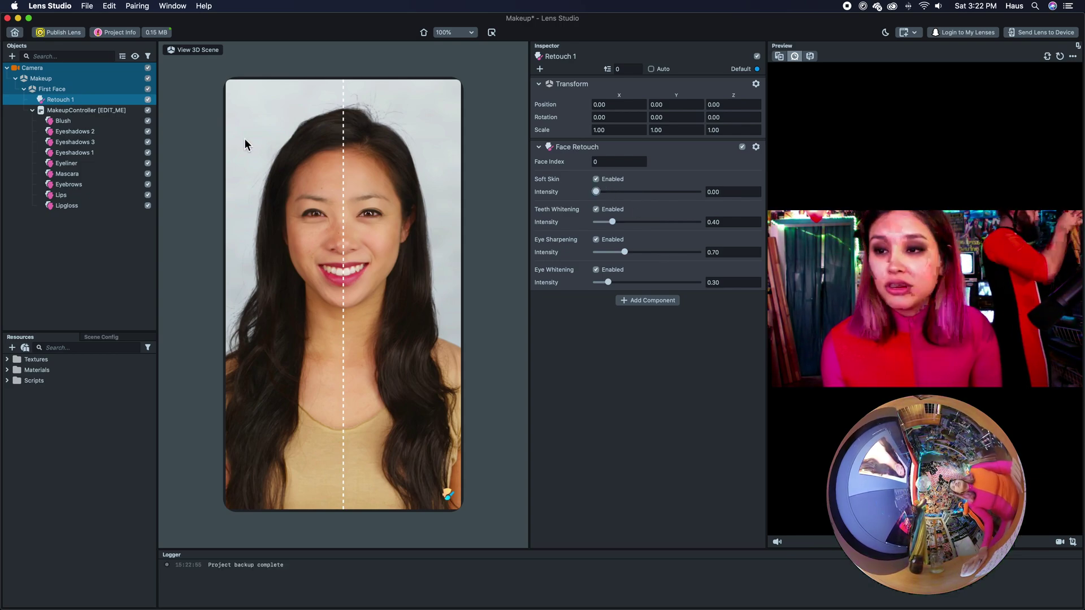
click(147, 110)
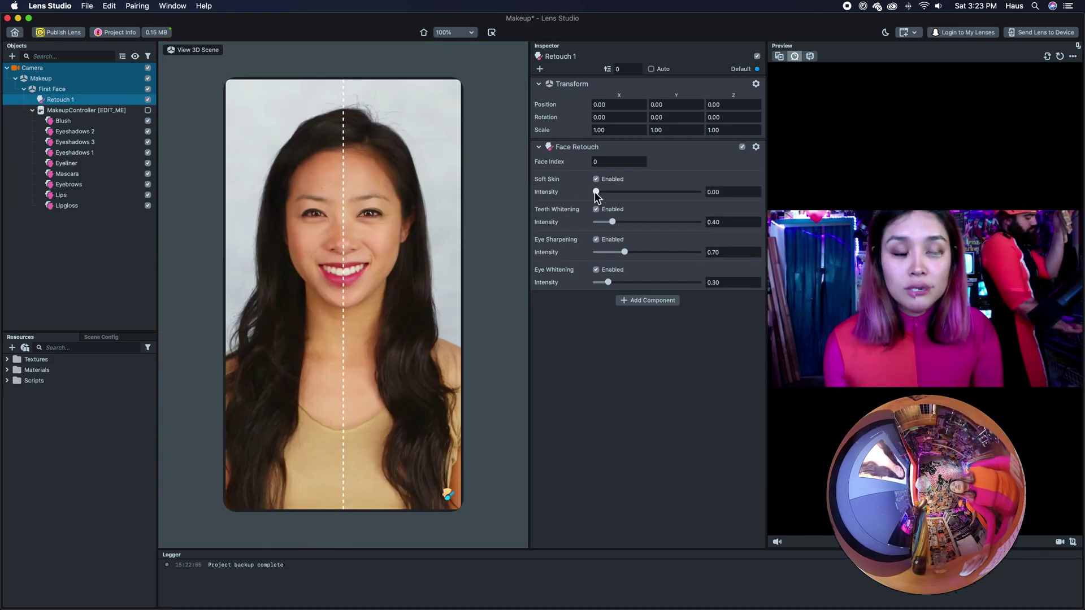
drag(596, 193, 659, 198)
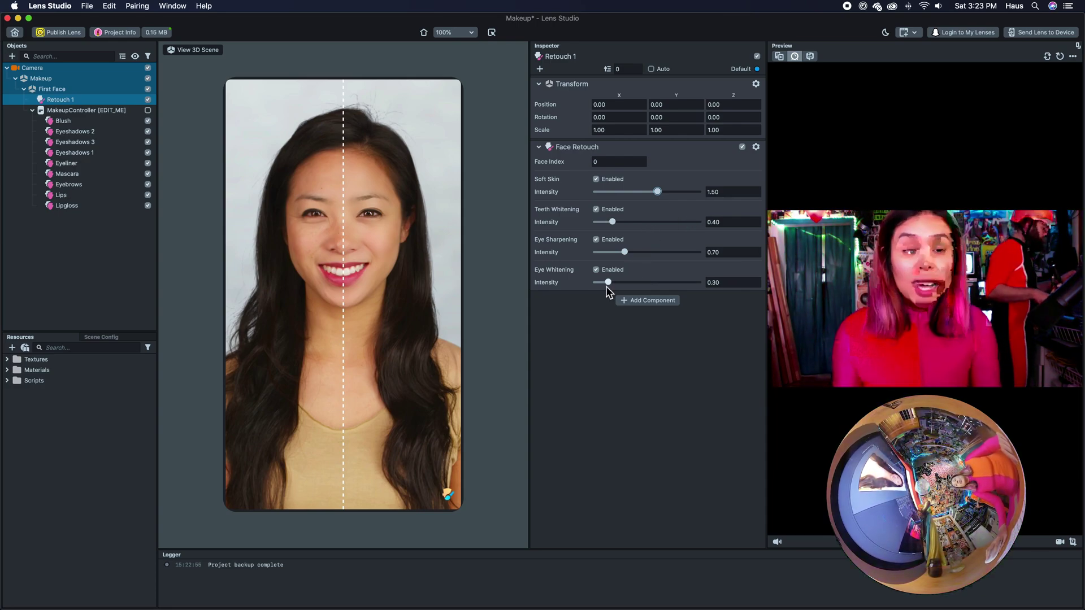
Set the Eye Whitening intensity of Retouch 1 to 1.00 and its Teeth Whitening intensity to 0.60.
drag(608, 282, 629, 287)
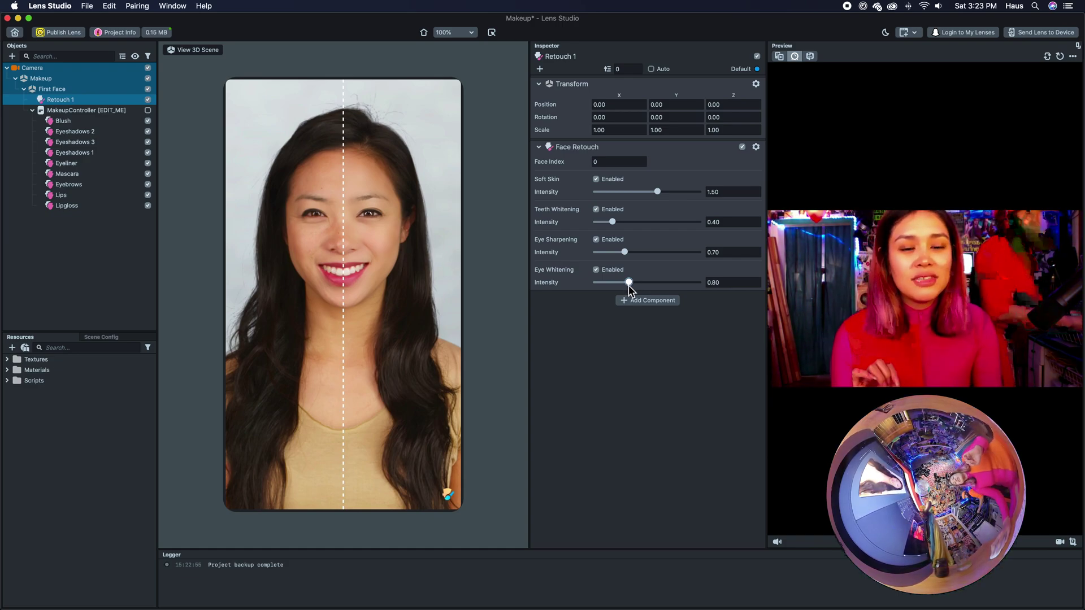
drag(629, 283, 633, 283)
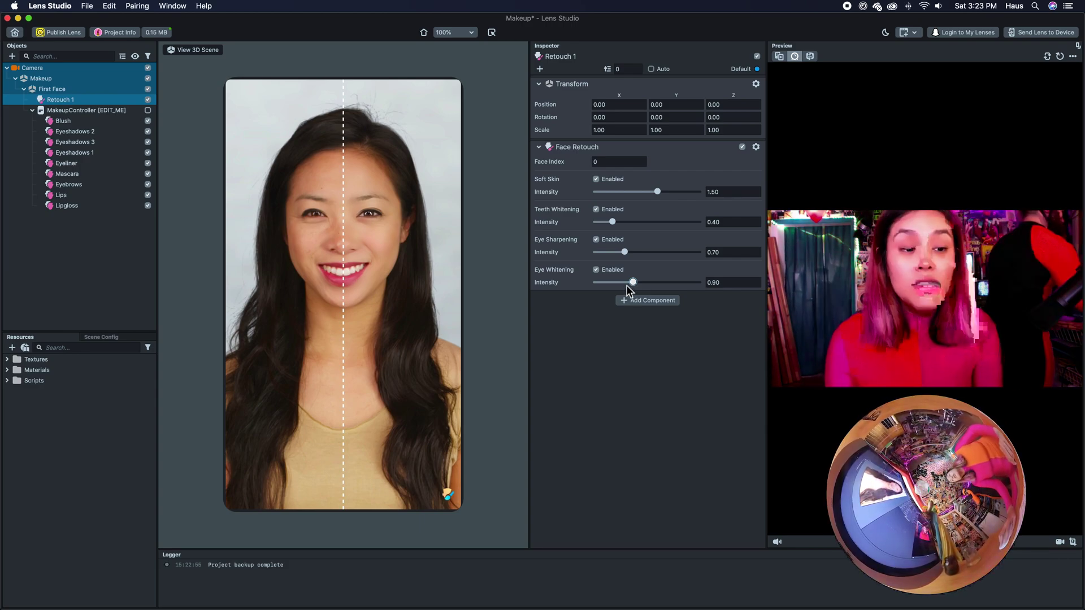
drag(633, 282, 638, 283)
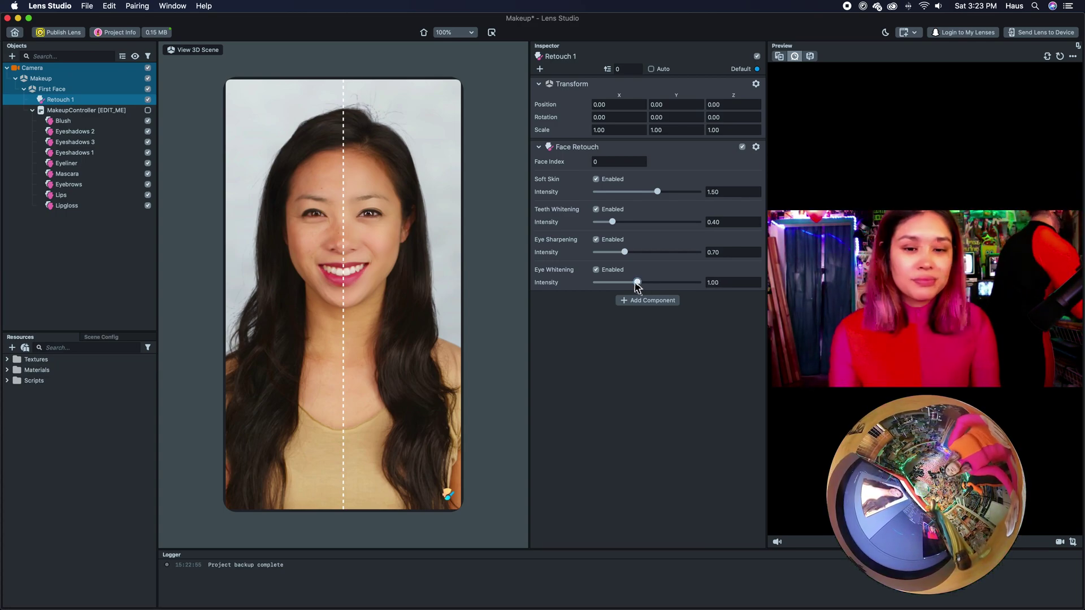
click(617, 222)
drag(618, 224, 621, 223)
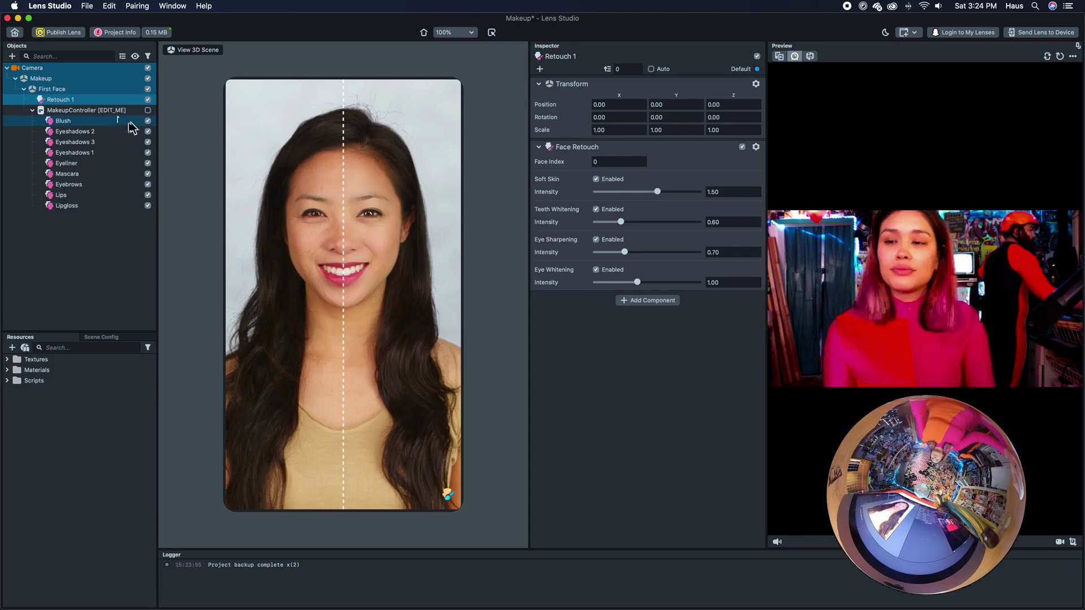
Turn the MakeupController object back on and change its Lips Tint color to black.
click(130, 122)
click(110, 111)
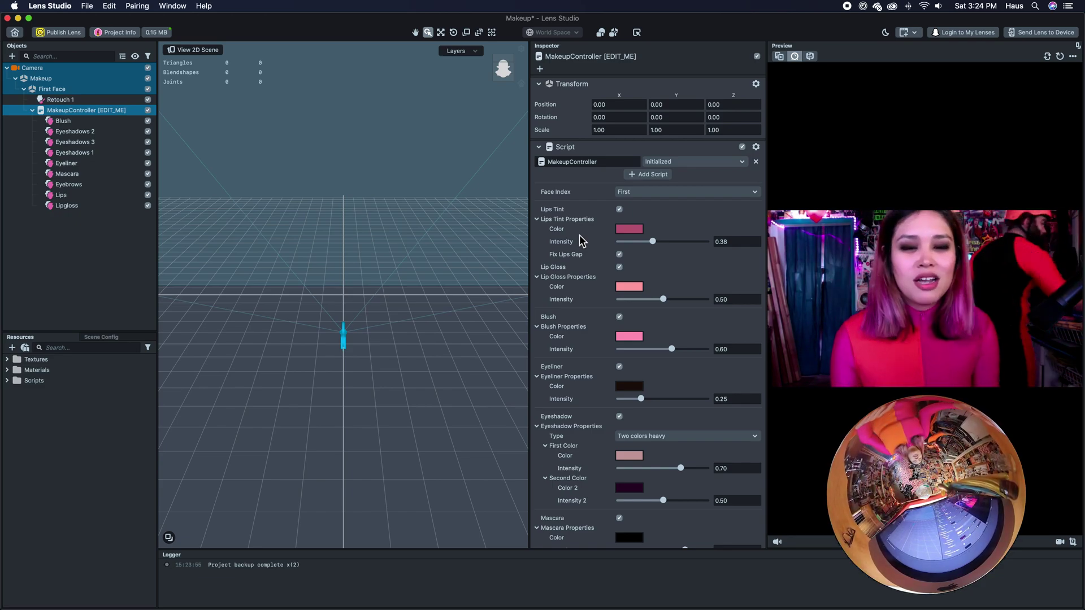
click(627, 229)
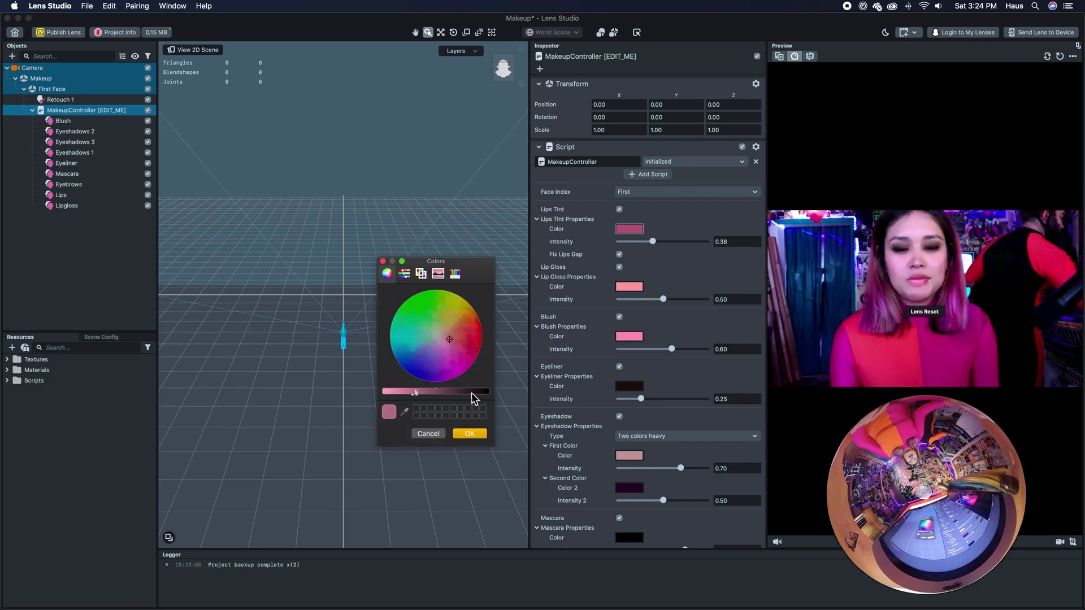
drag(471, 393, 487, 395)
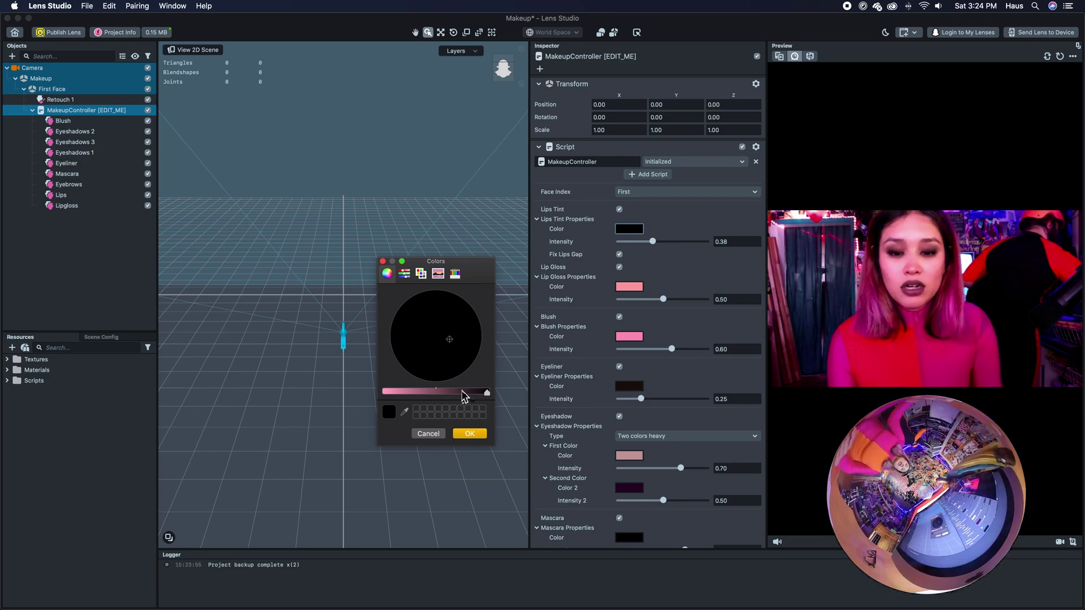
click(452, 322)
drag(452, 323, 456, 323)
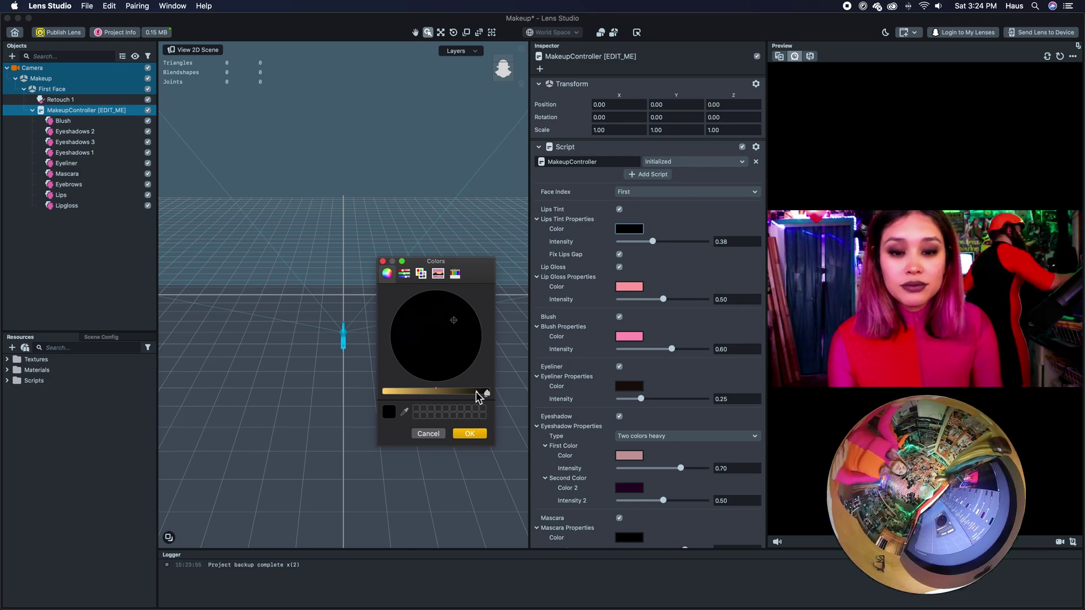
drag(476, 393, 486, 396)
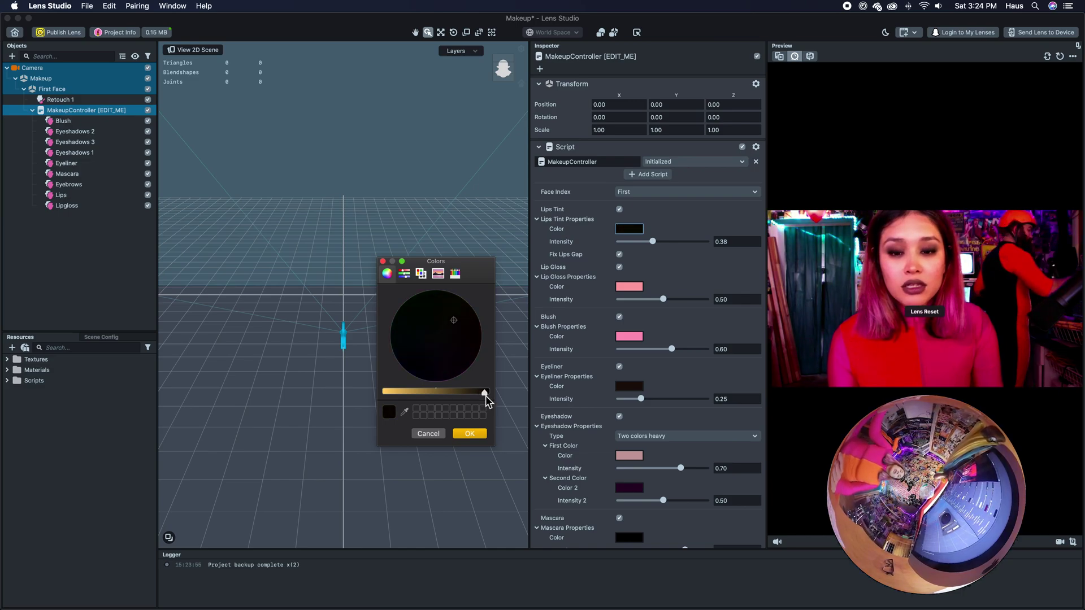
click(455, 316)
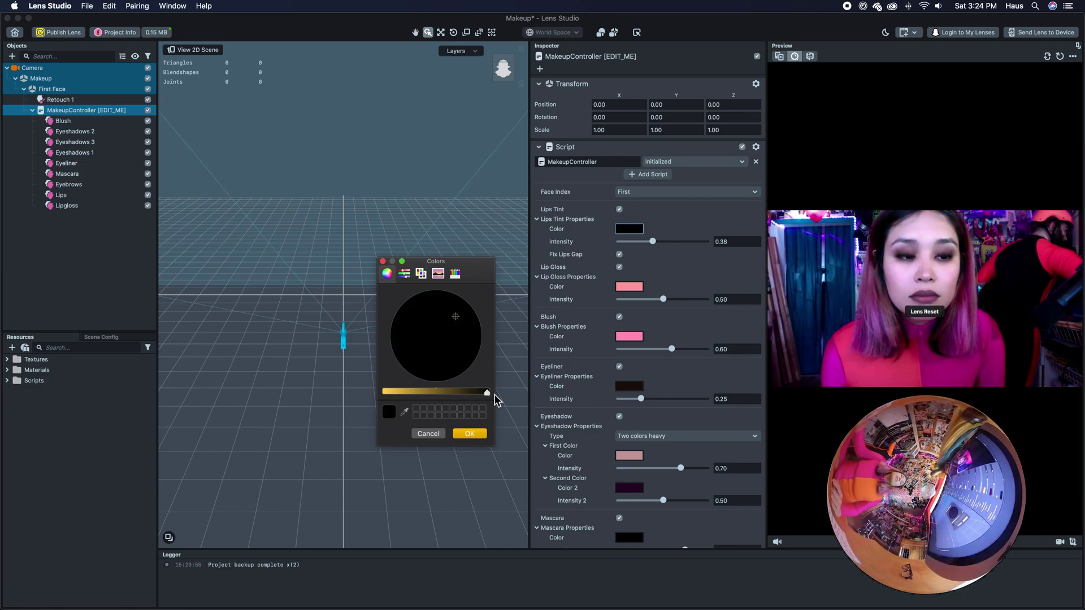
click(469, 434)
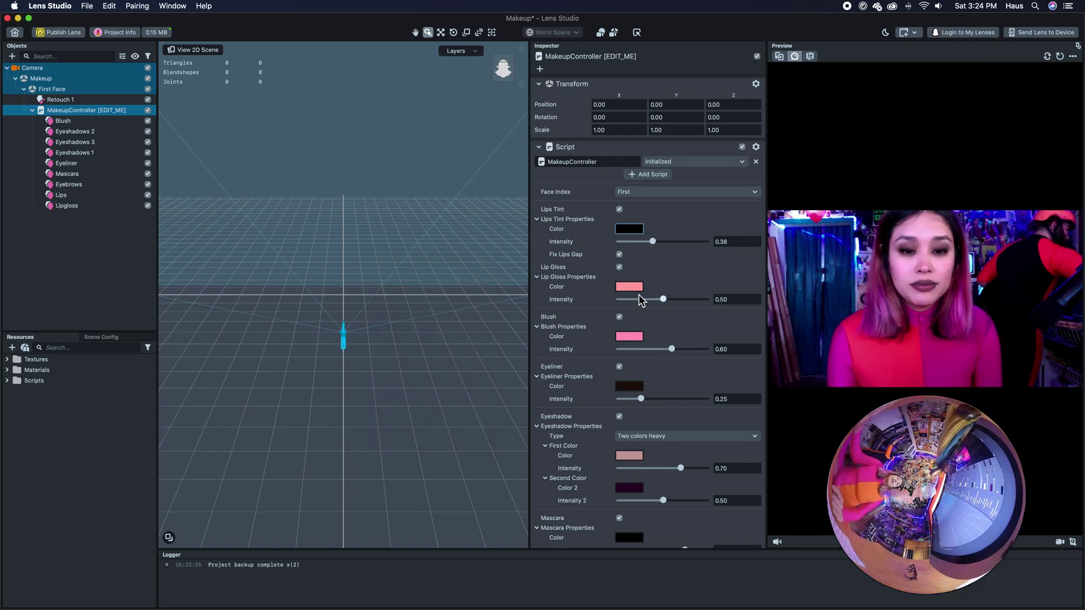
Set the Lips Tint intensity to 0.70.
click(659, 242)
drag(659, 241, 678, 242)
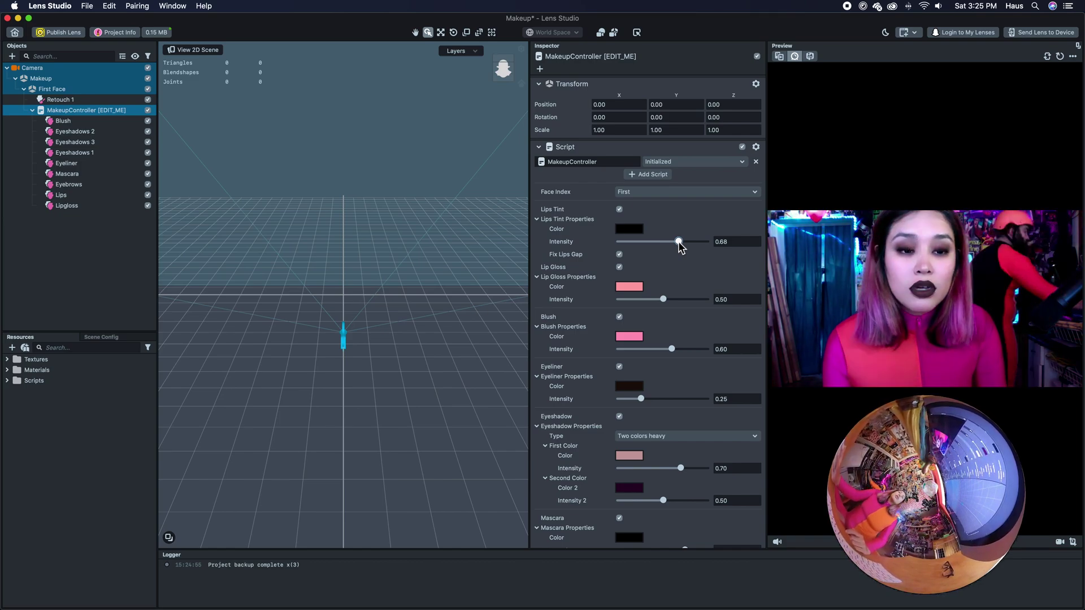
drag(679, 243, 682, 244)
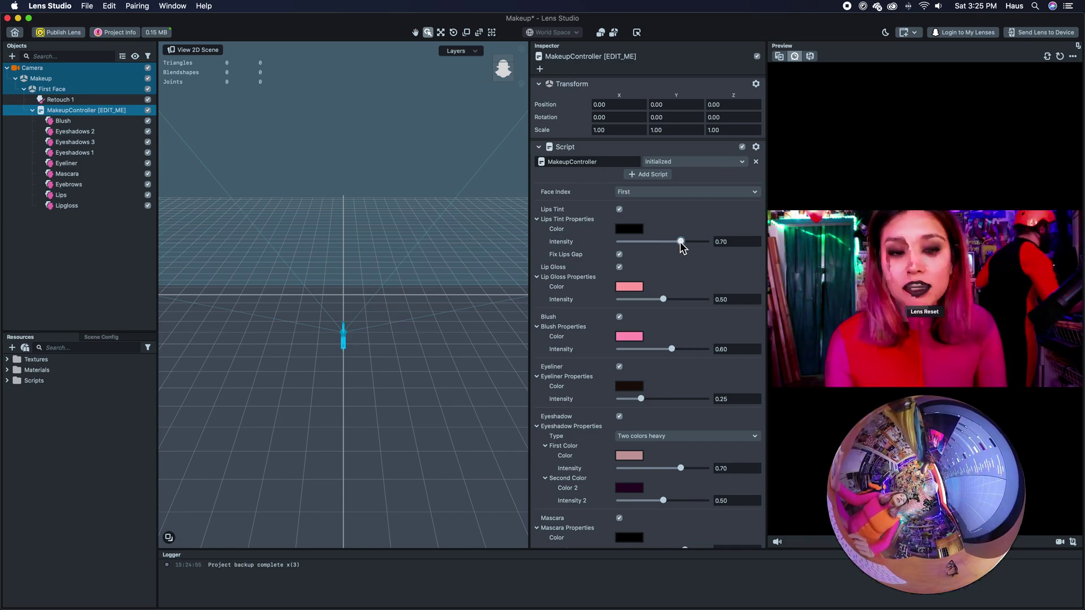
Change the Lip Gloss color to golden yellow at full brightness and set its intensity to 0.65.
click(627, 286)
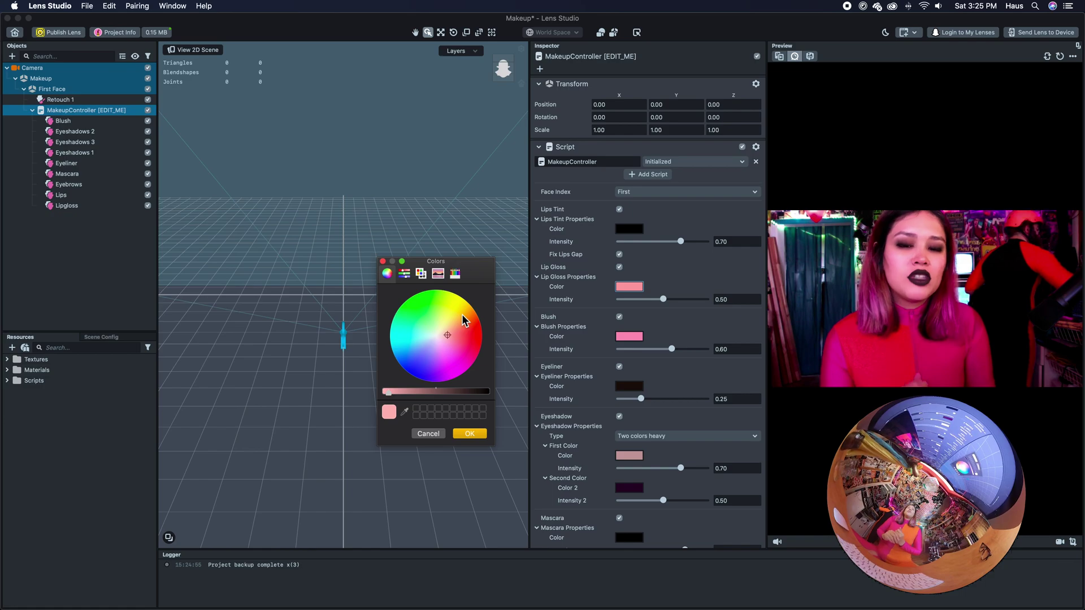
click(459, 312)
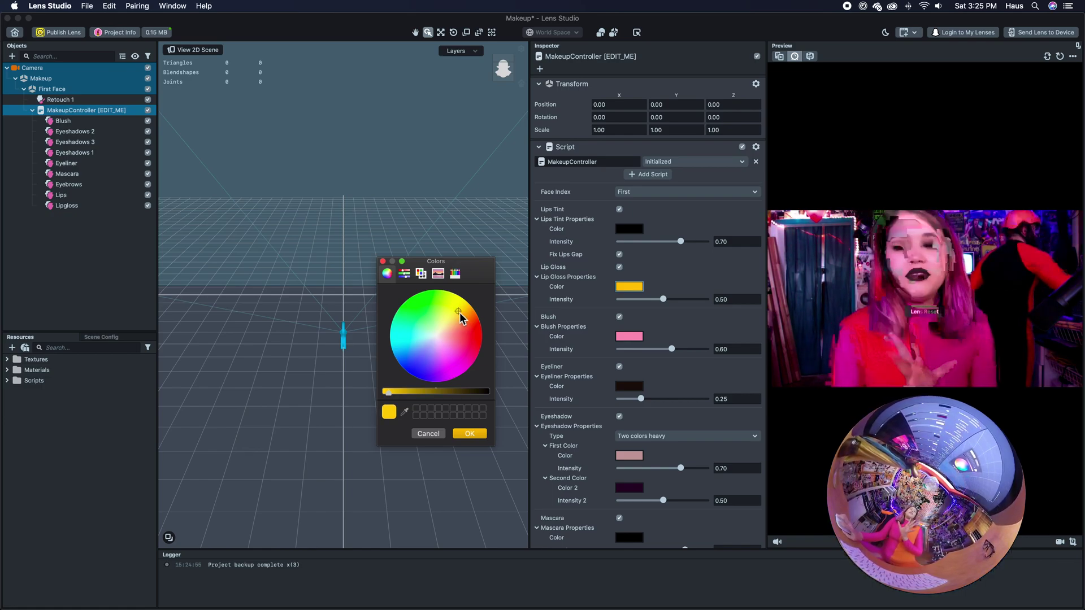
drag(459, 313, 465, 310)
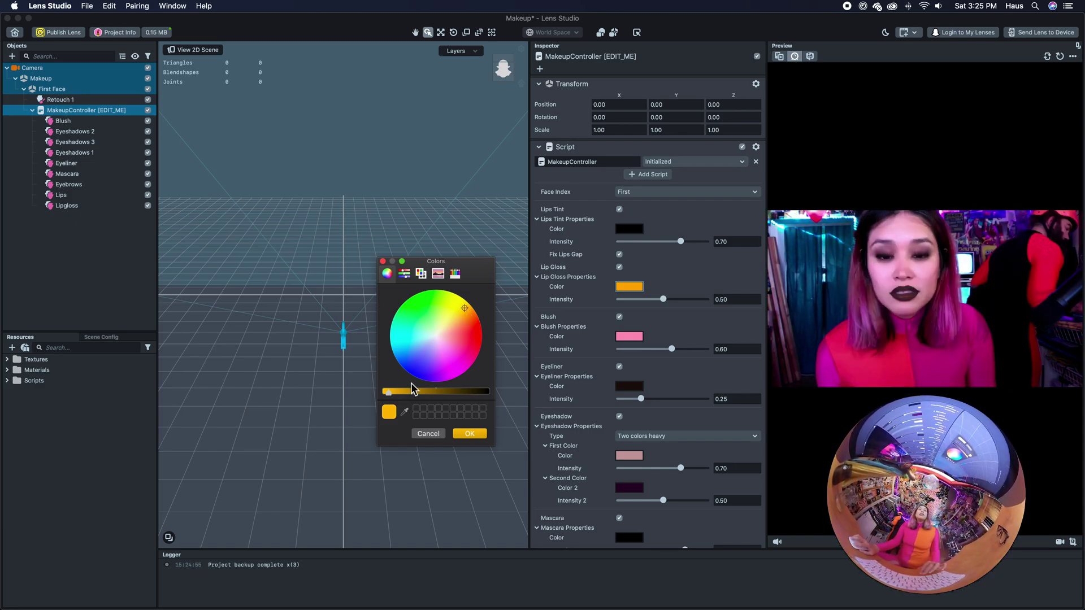
click(465, 304)
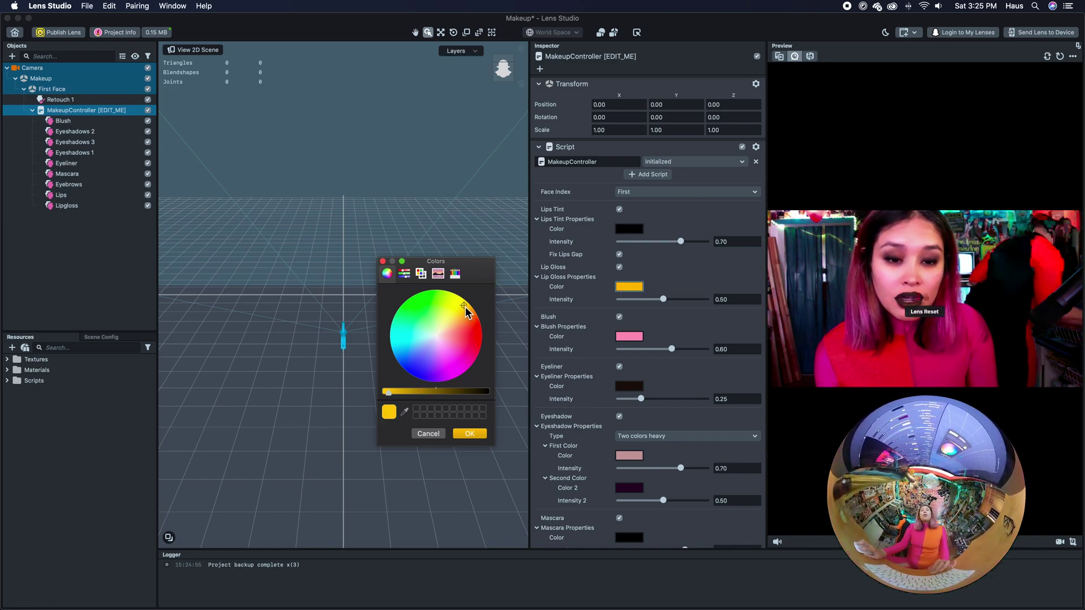
click(397, 392)
drag(398, 392, 385, 392)
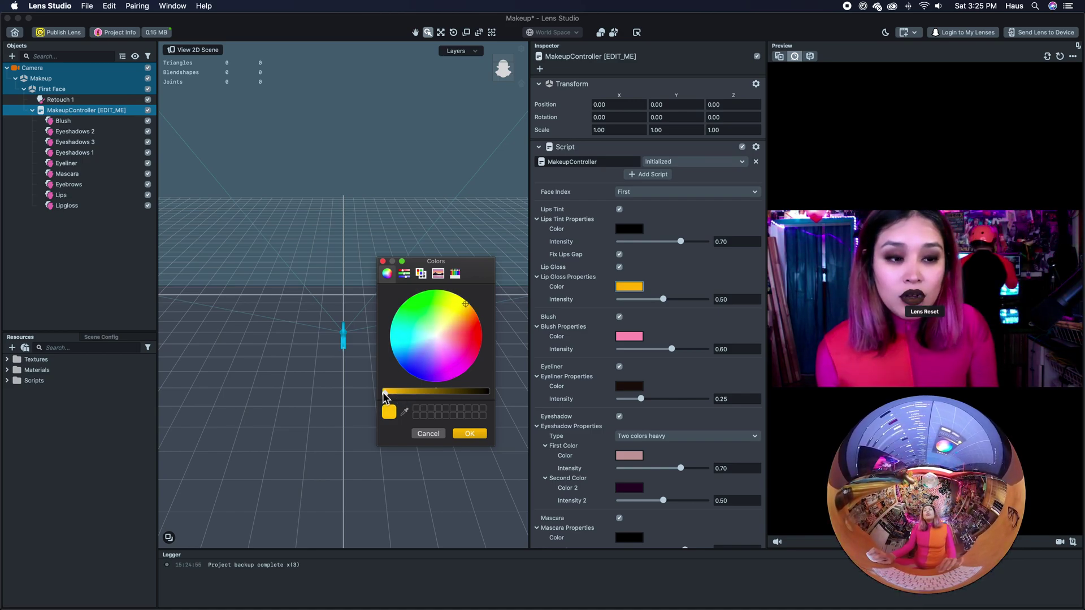
click(466, 304)
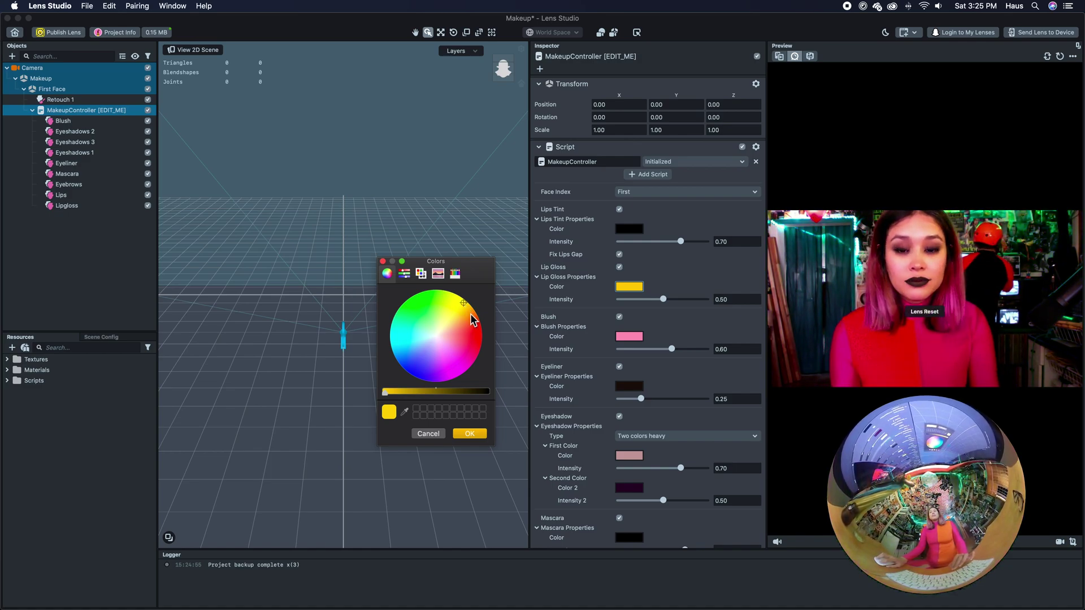
key(XF86MonBrightnessUp)
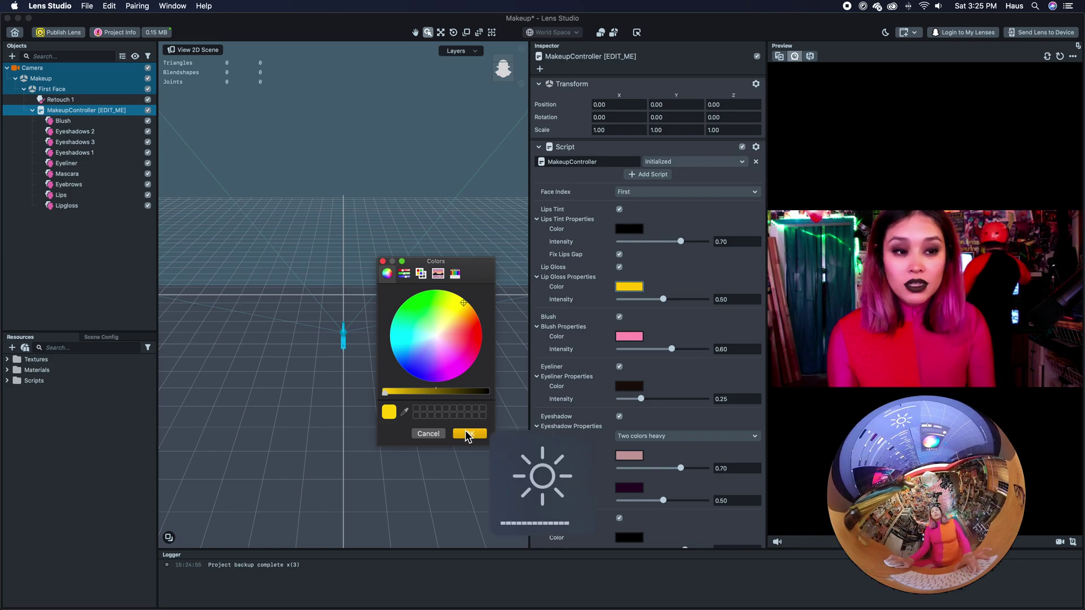
key(XF86MonBrightnessUp)
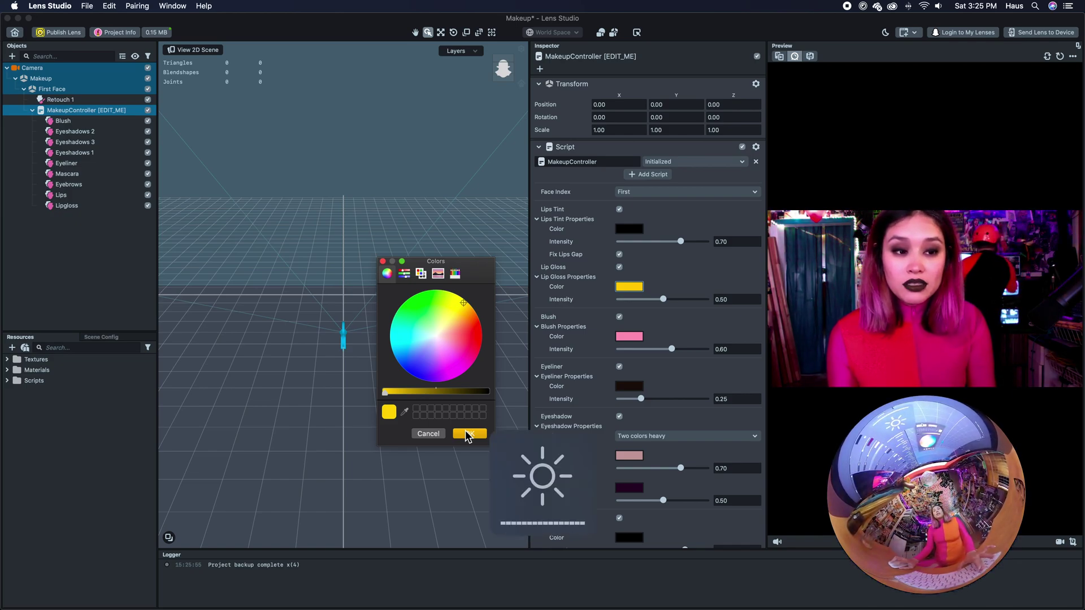
click(466, 432)
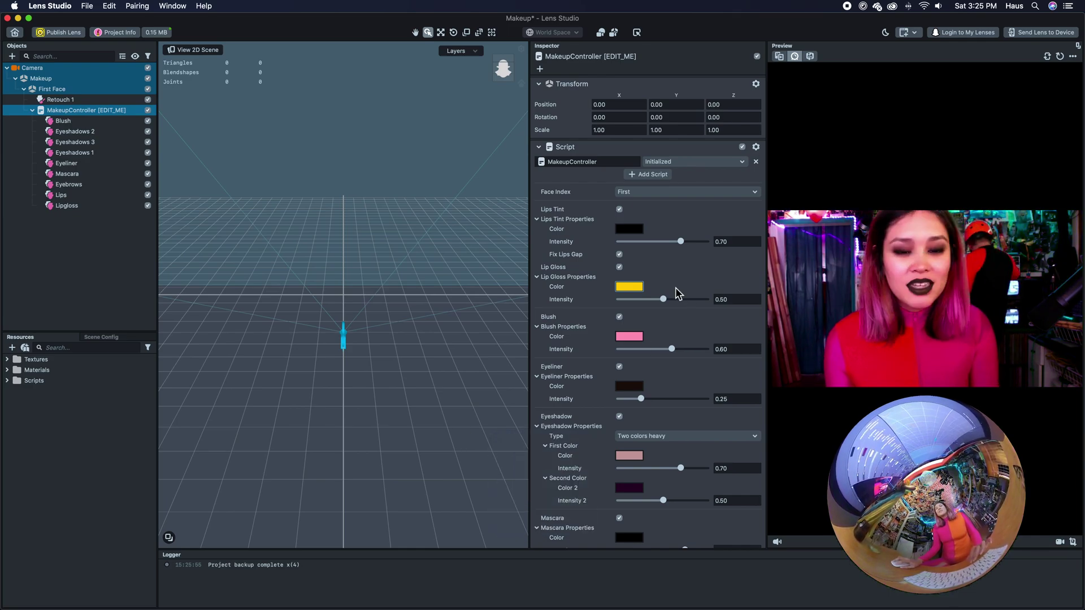
mouse_move(662, 299)
mouse_down()
mouse_move(695, 301)
mouse_move(676, 304)
mouse_up()
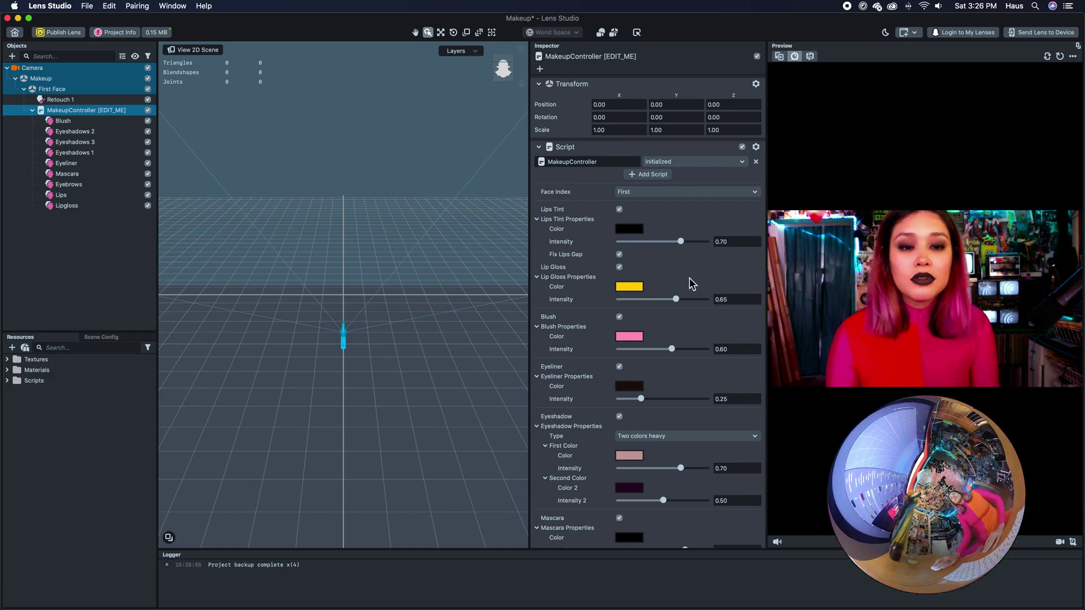
Change the Blush color of MakeupController to black and set its intensity to 1.00.
scroll(689, 339, down, 1)
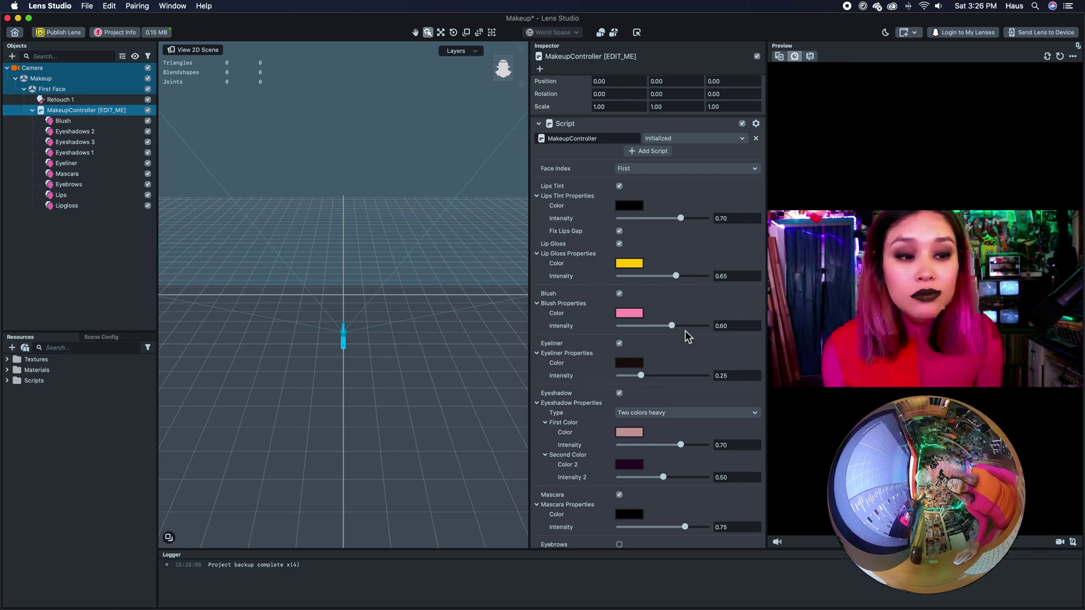
scroll(644, 325, down, 2)
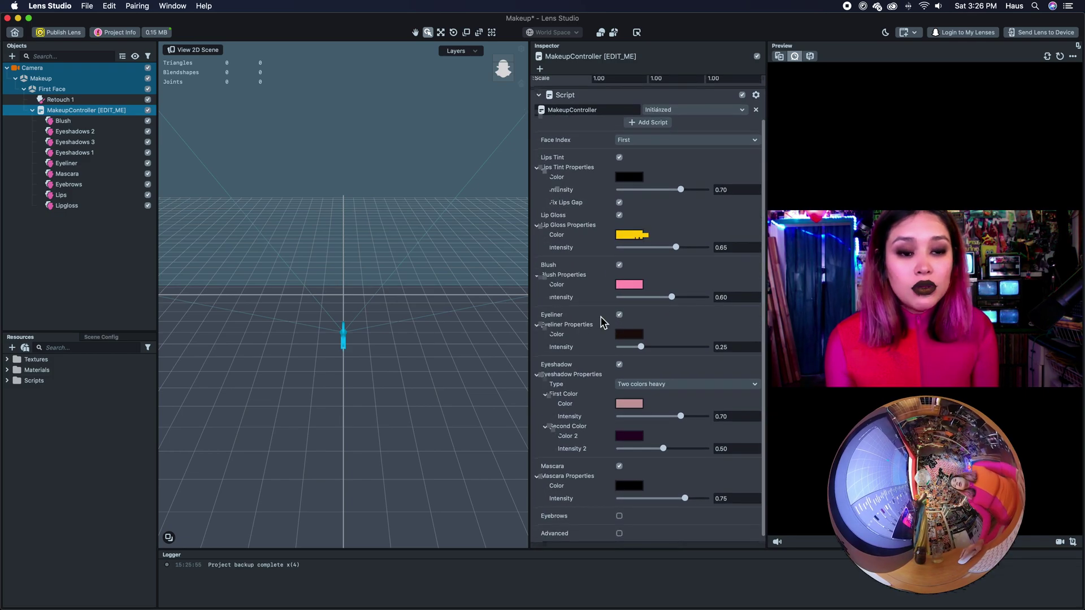
click(629, 276)
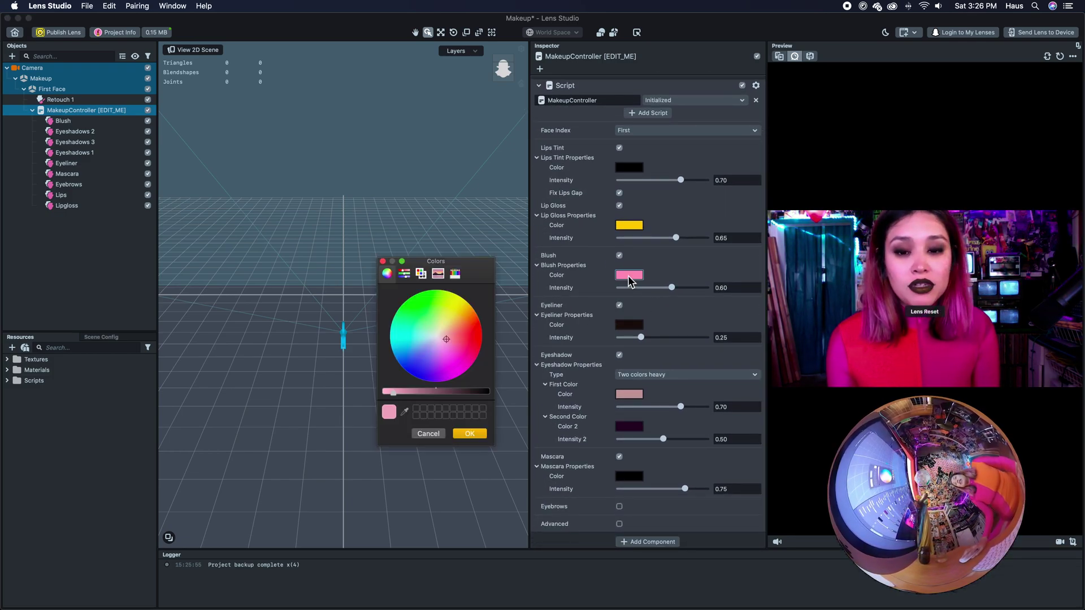
click(476, 393)
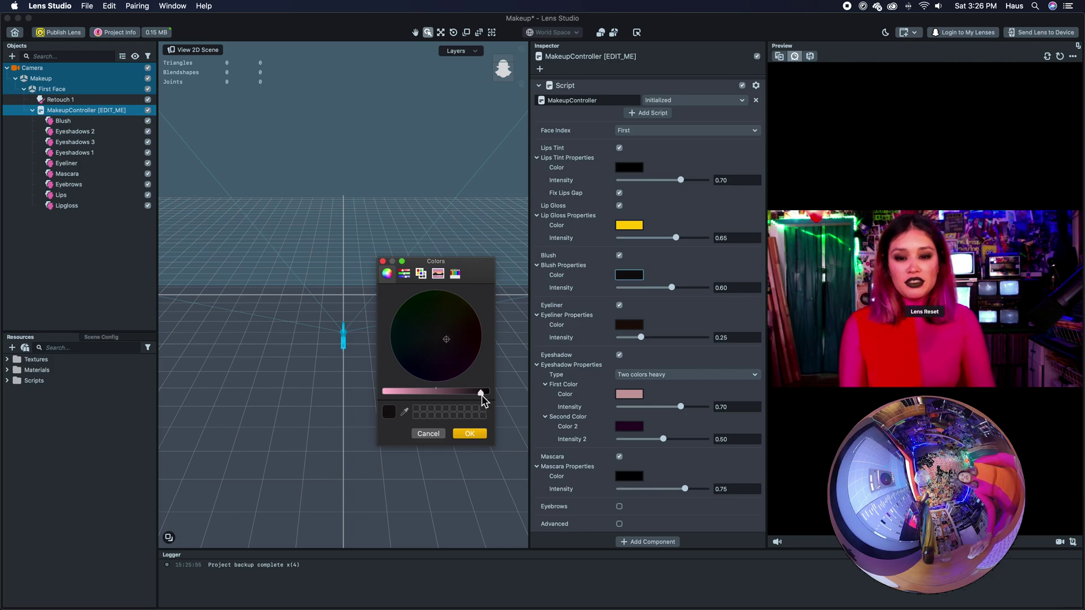
drag(482, 395, 493, 396)
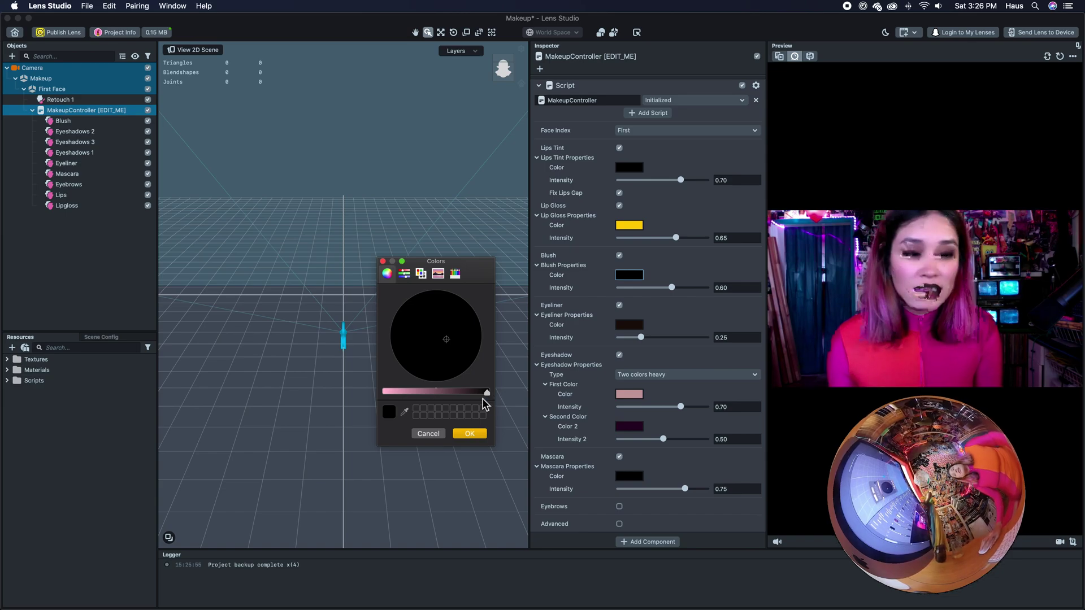
click(469, 434)
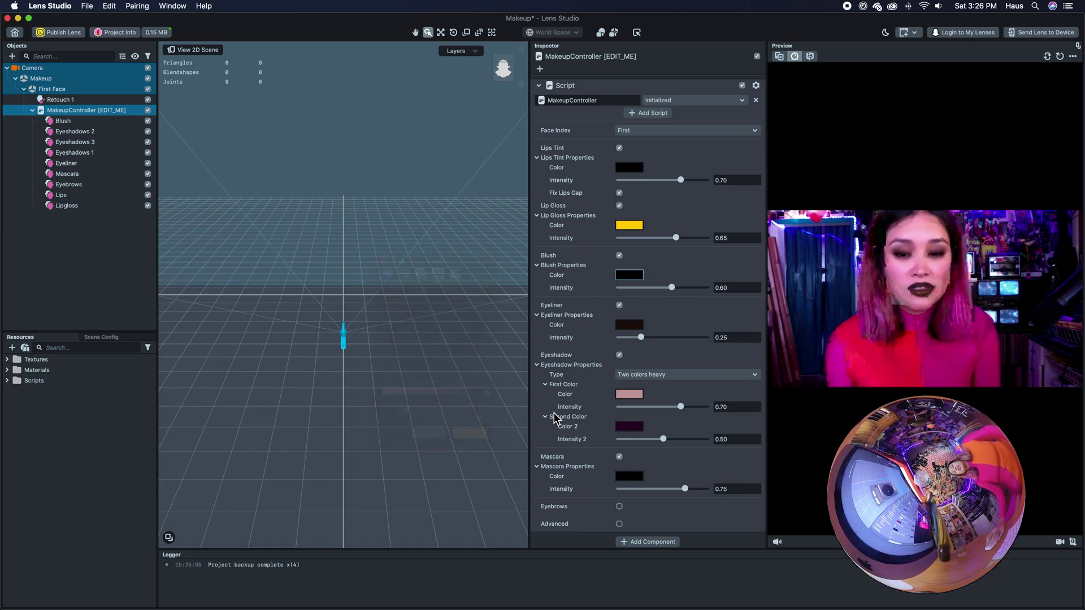
drag(672, 288, 713, 293)
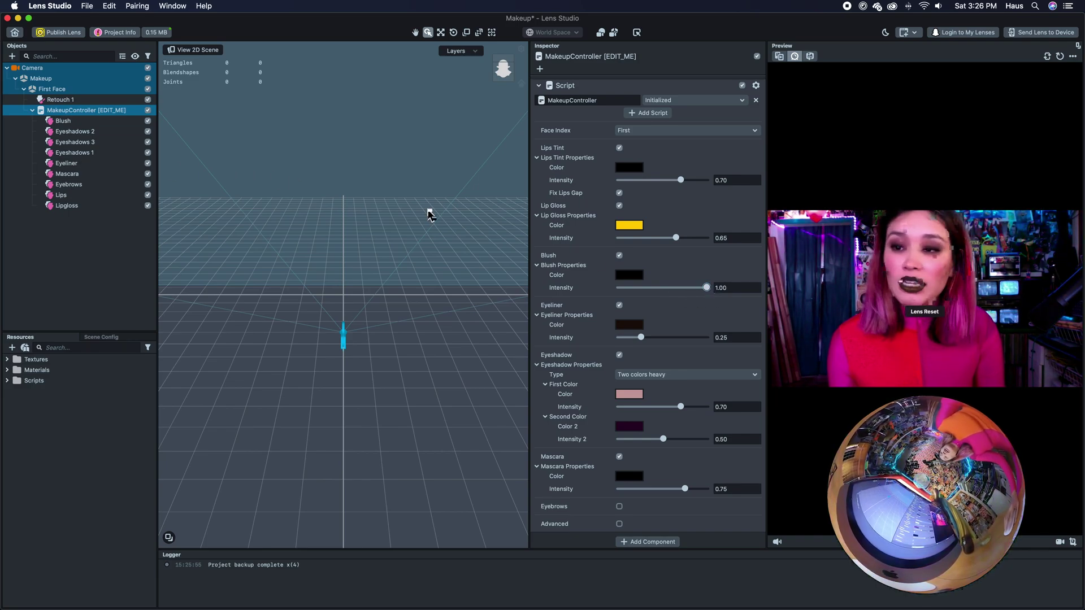
Set the Blend Mode of the Blush face mask to Darken and raise its Alpha.
click(106, 121)
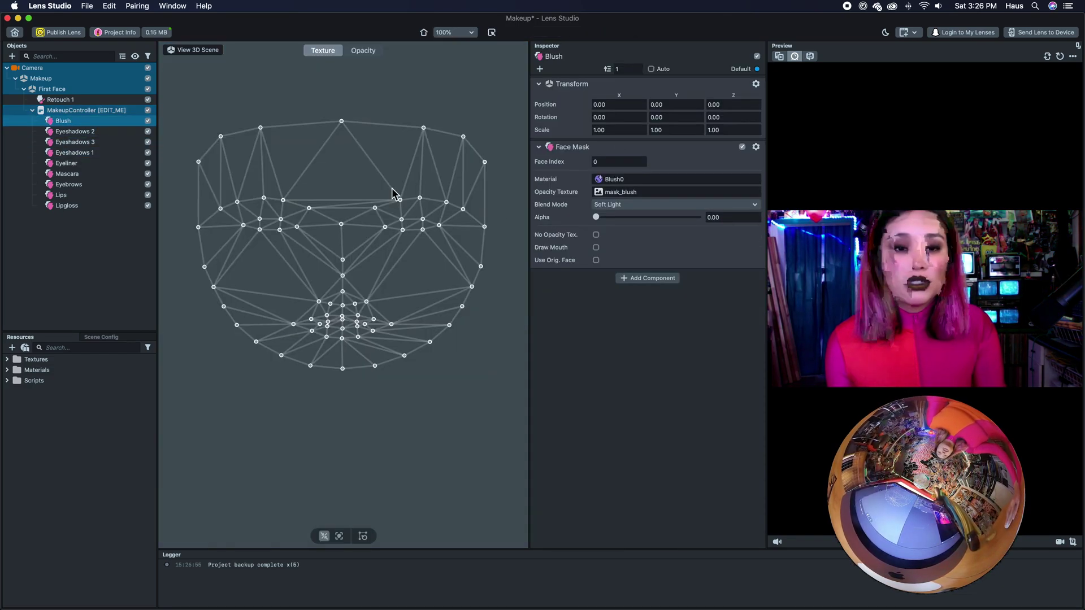
click(639, 209)
click(639, 210)
click(639, 209)
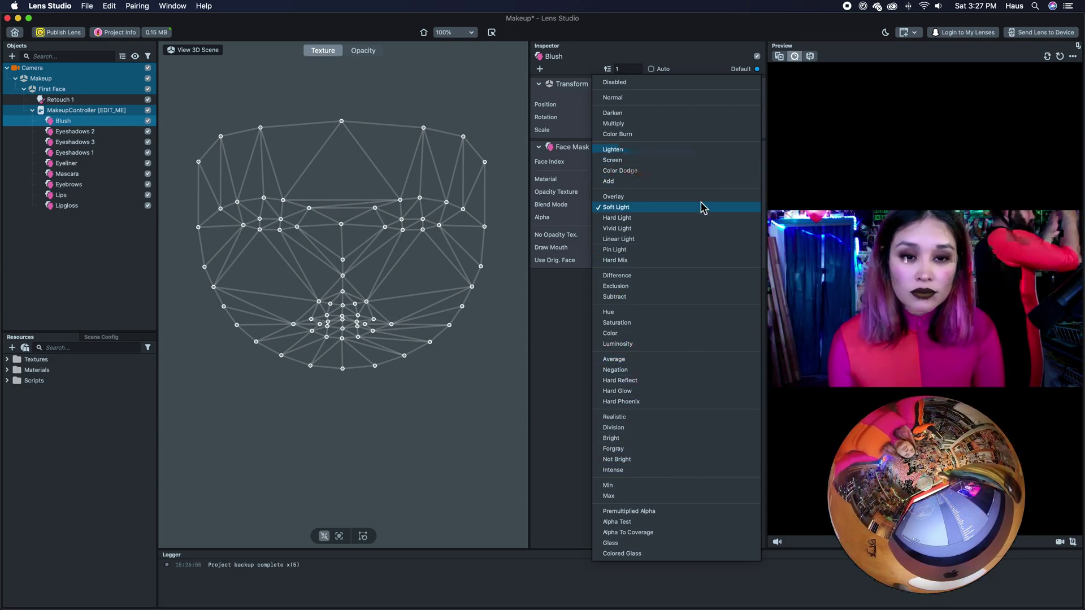
click(678, 114)
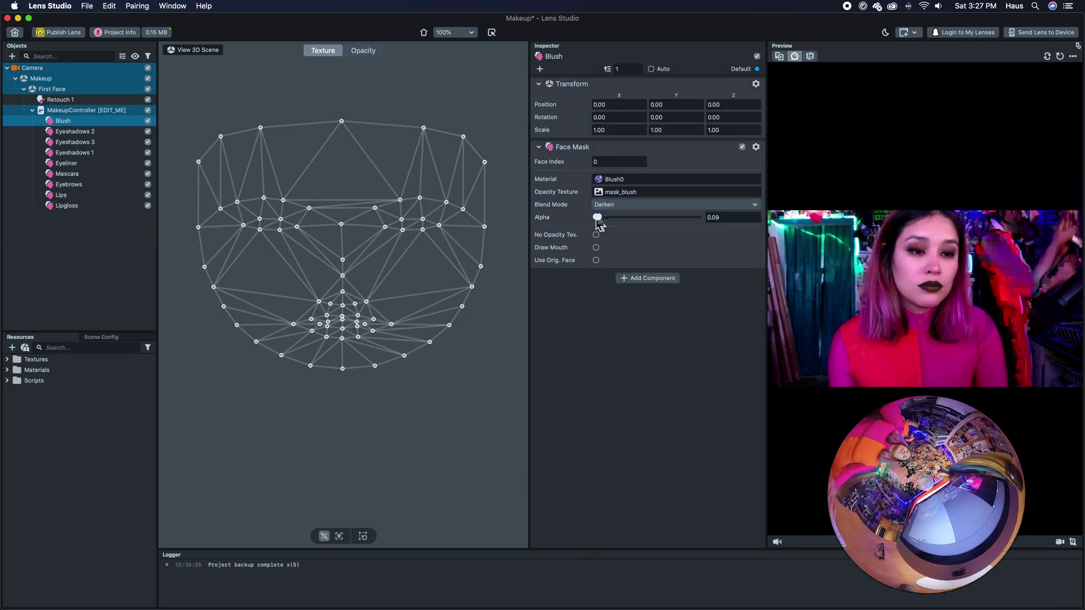
drag(596, 219, 645, 220)
Return to the MakeupController object and try different Blush intensities, settling on 0.75.
click(88, 111)
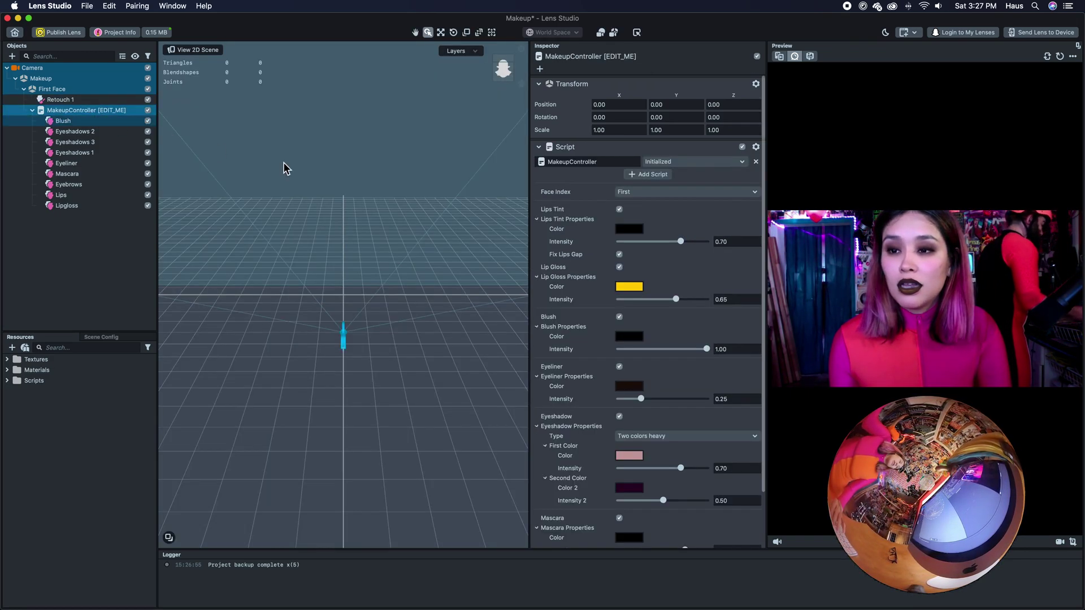
scroll(575, 419, down, 3)
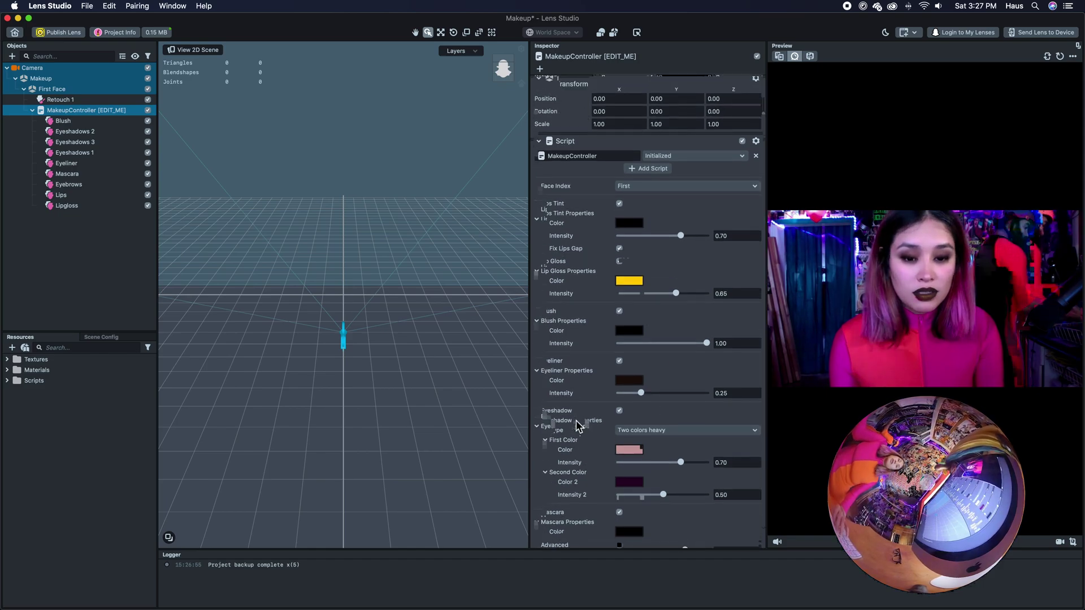
scroll(575, 420, down, 2)
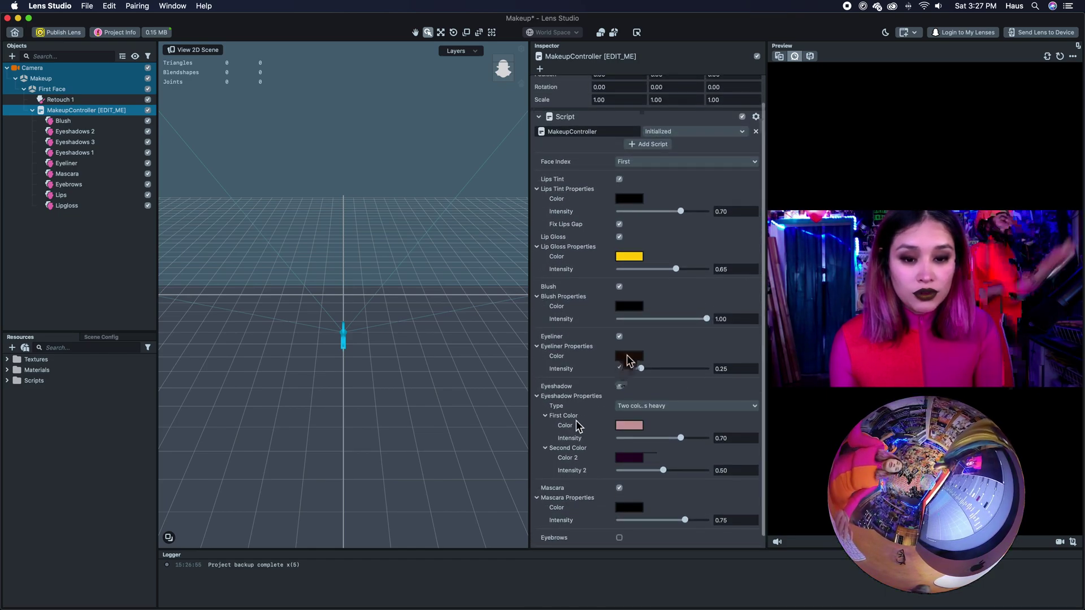
click(706, 300)
drag(706, 300, 662, 300)
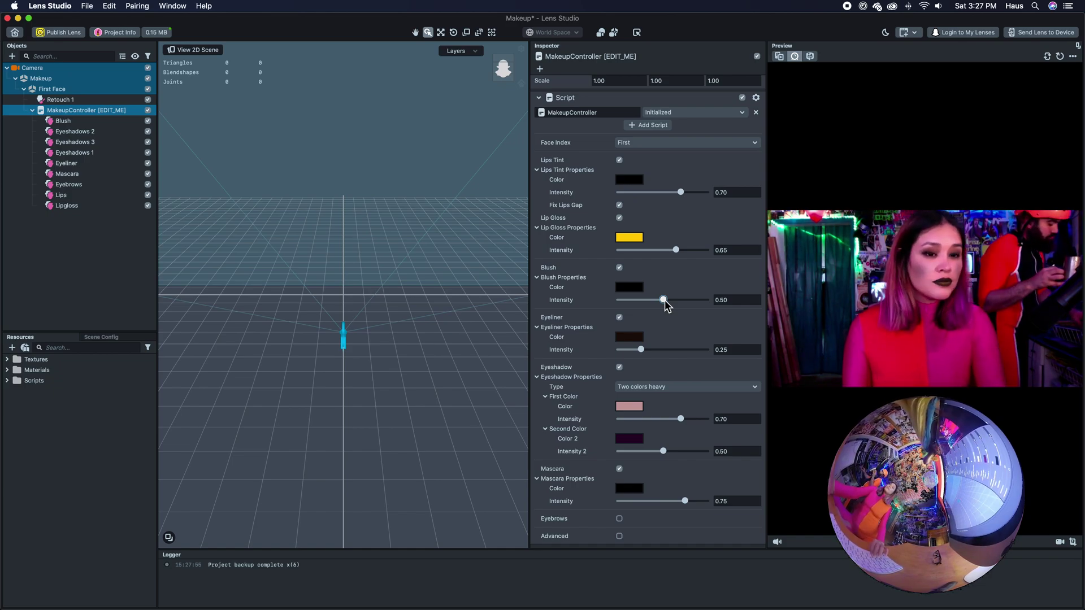
drag(664, 300, 700, 300)
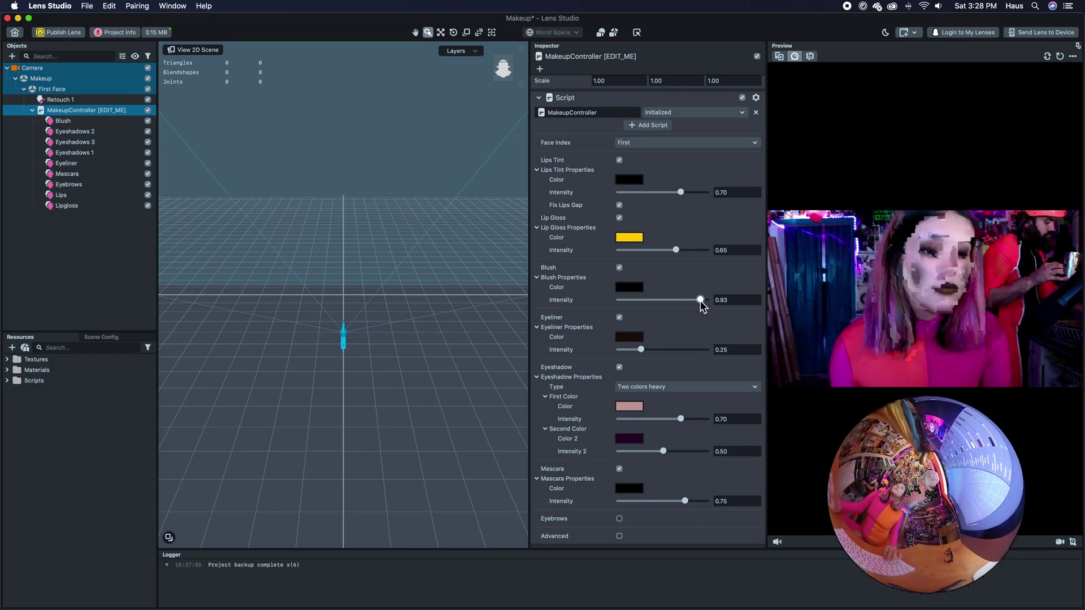
drag(700, 301, 684, 301)
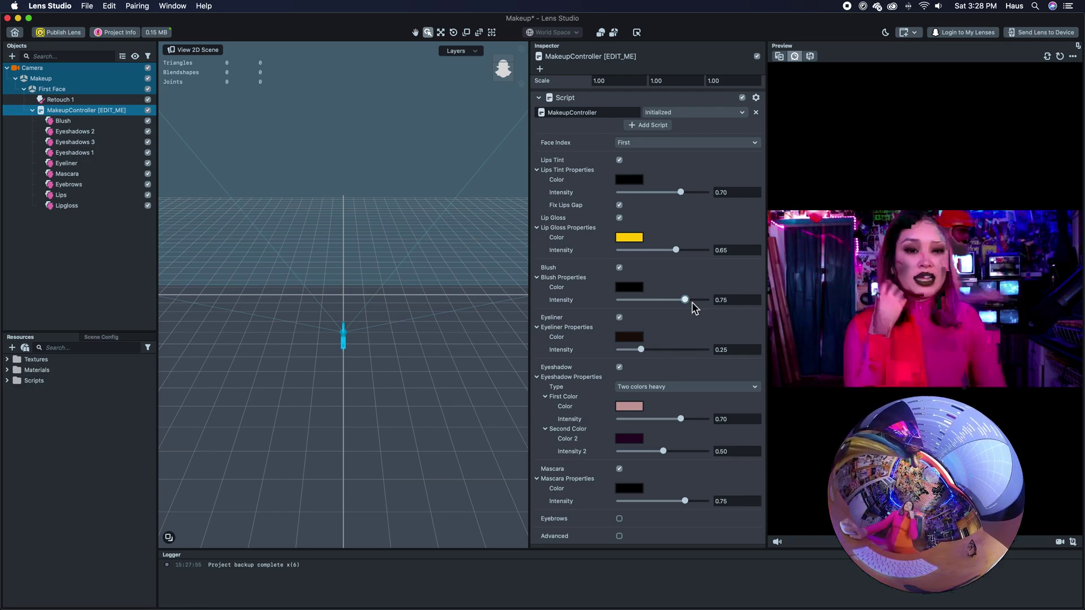
Change the first Eyeshadow color to a dark orange-brown.
scroll(648, 359, down, 1)
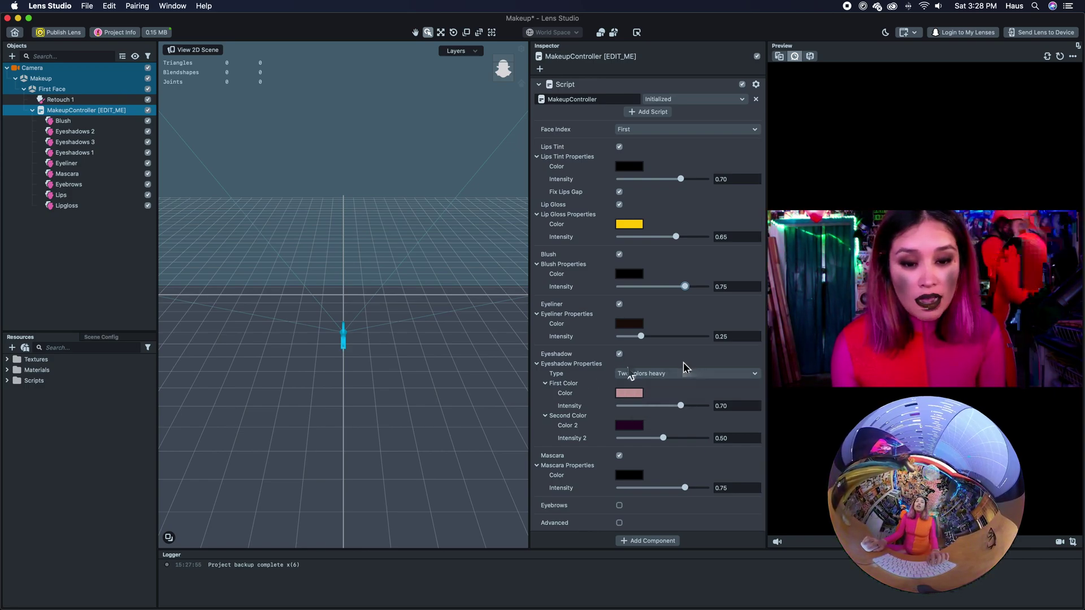
click(630, 393)
click(479, 332)
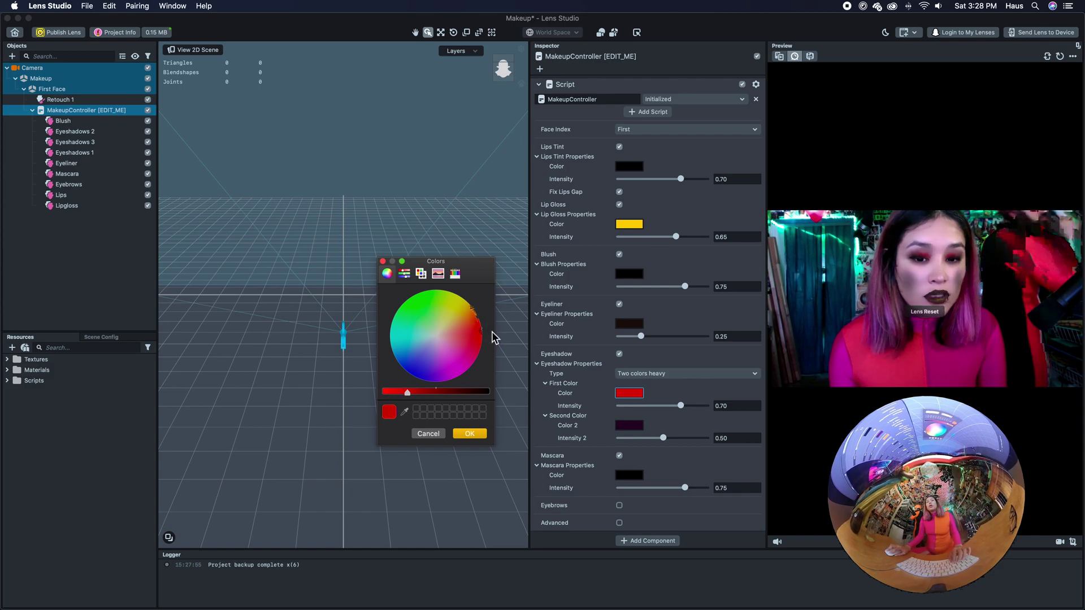
click(471, 306)
drag(477, 304, 462, 322)
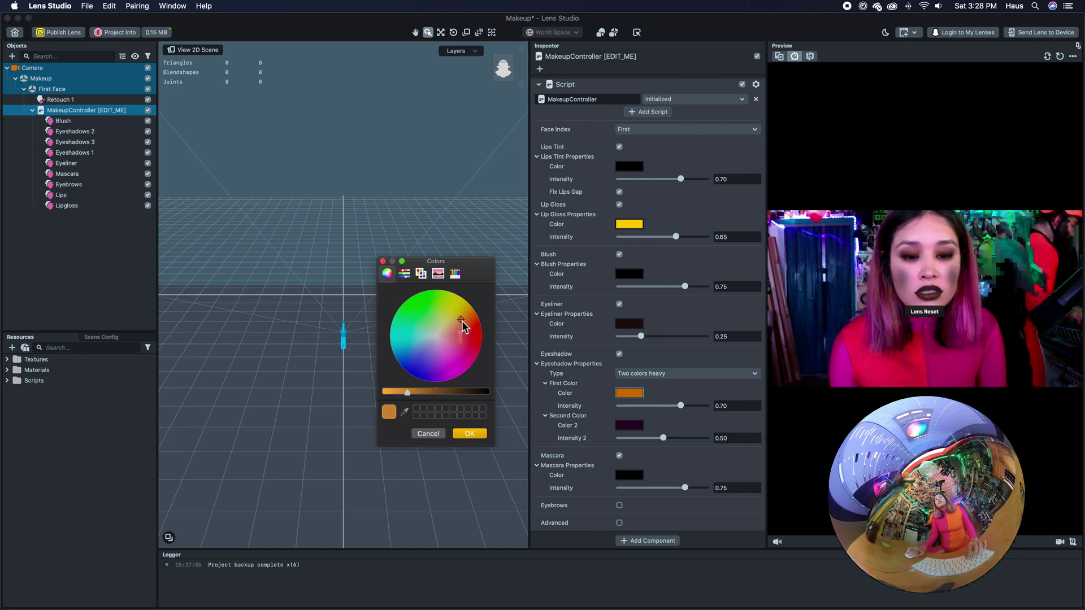
drag(429, 395, 432, 394)
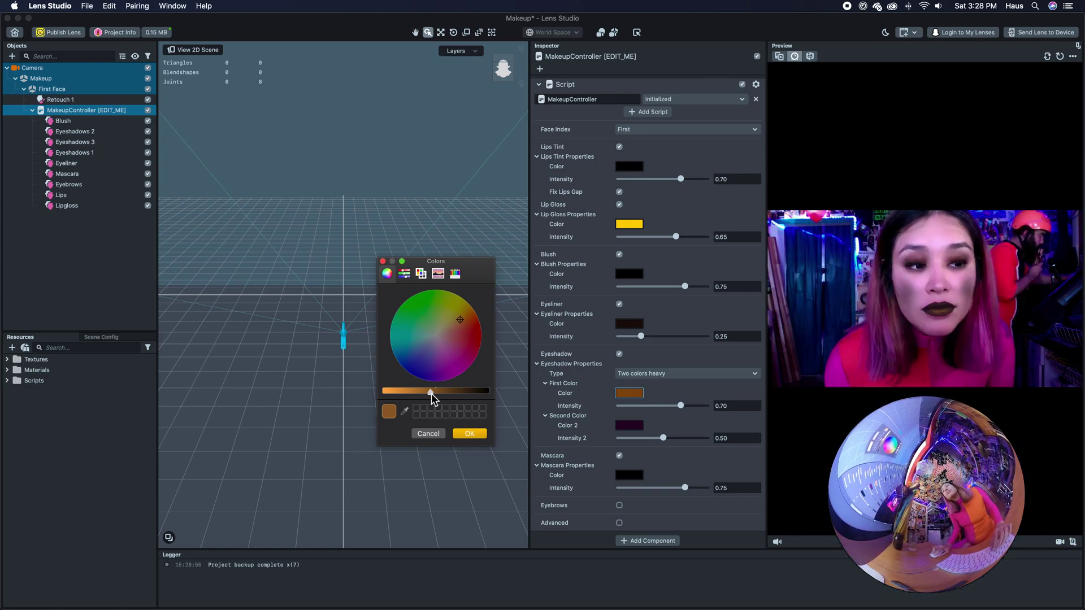
click(472, 436)
Change the second Eyeshadow color to black and set Intensity 2 to 0.80.
click(636, 426)
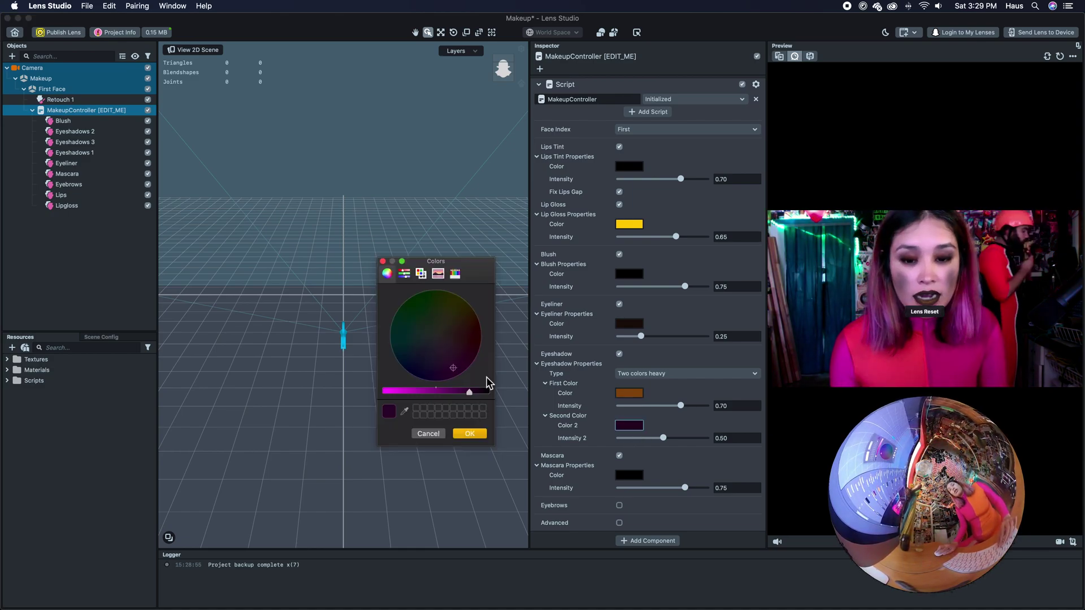
click(487, 392)
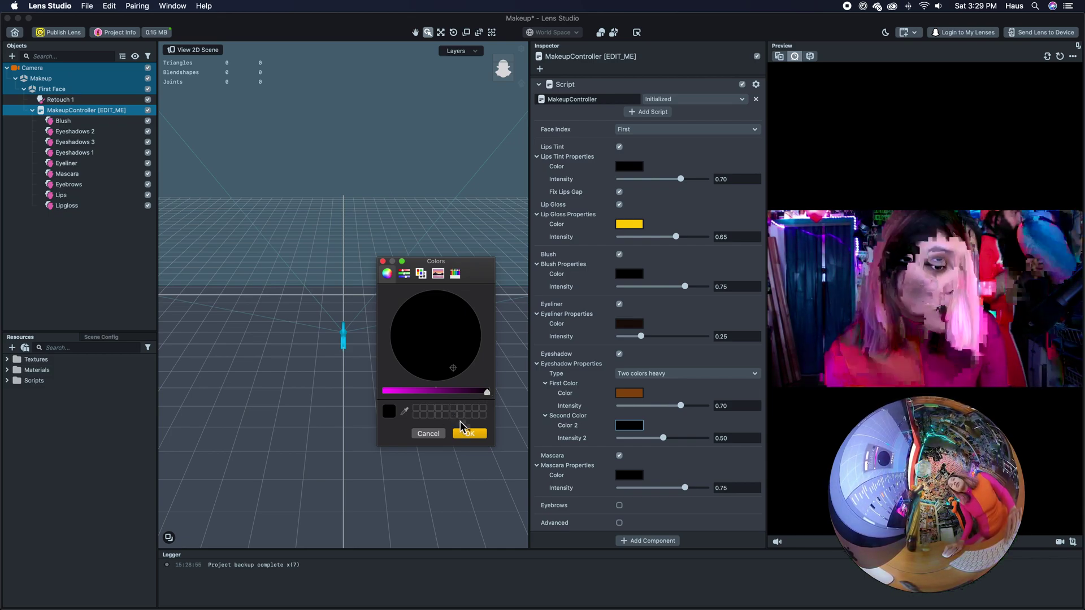
click(469, 433)
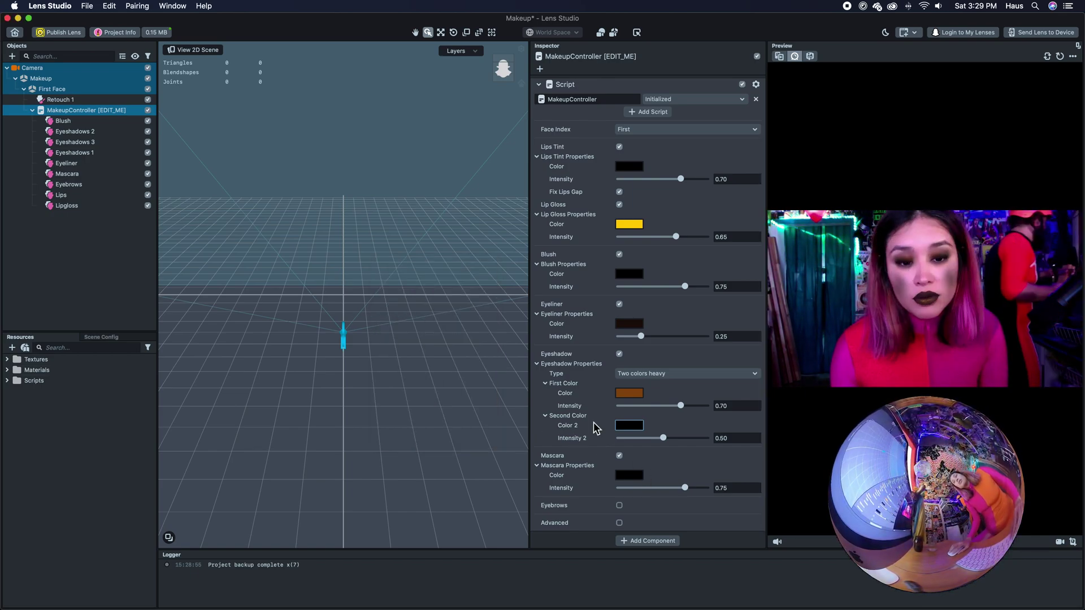
drag(664, 438, 692, 446)
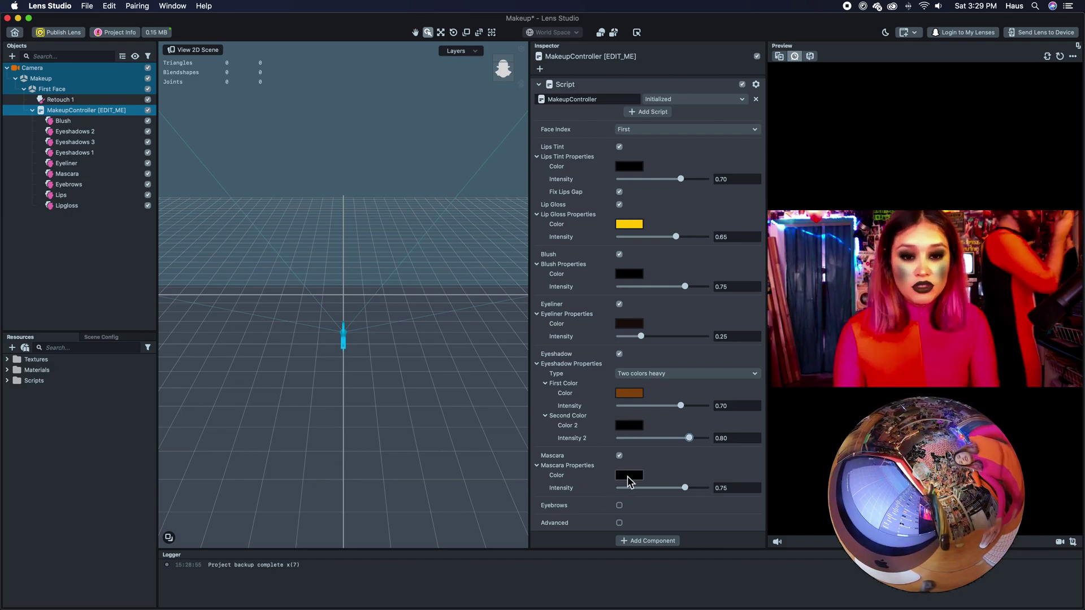
Change the Mascara color from the MakeupController properties to a very pale cream white.
click(628, 477)
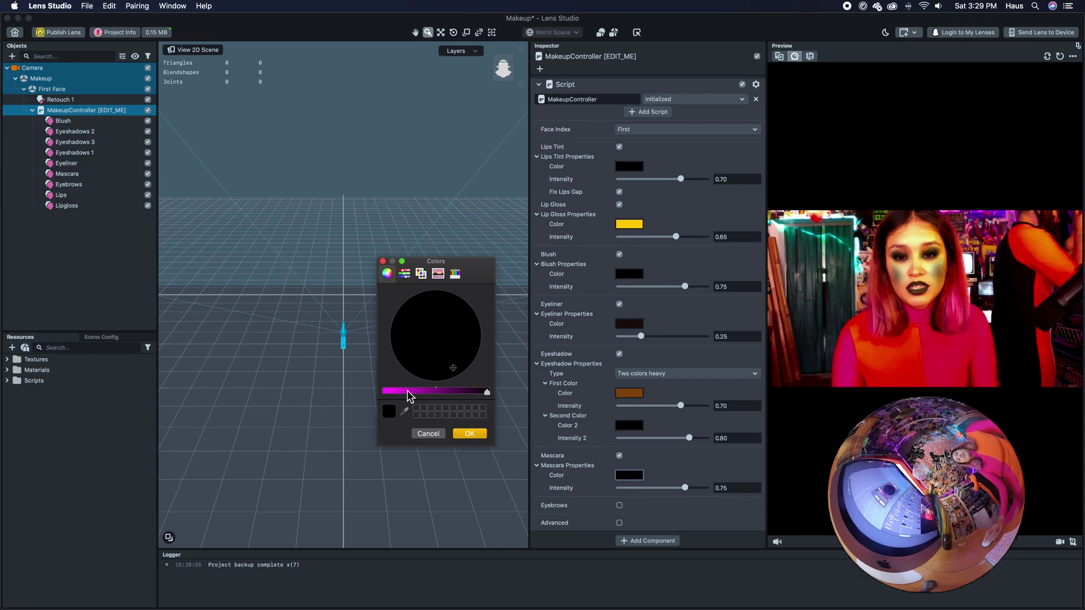
click(434, 334)
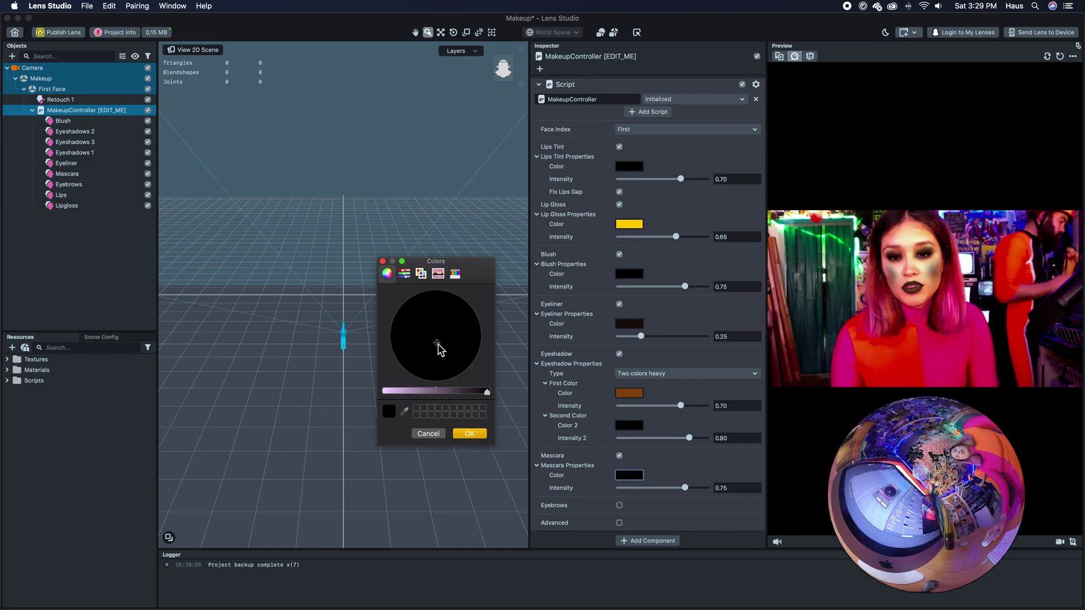
drag(405, 391, 370, 393)
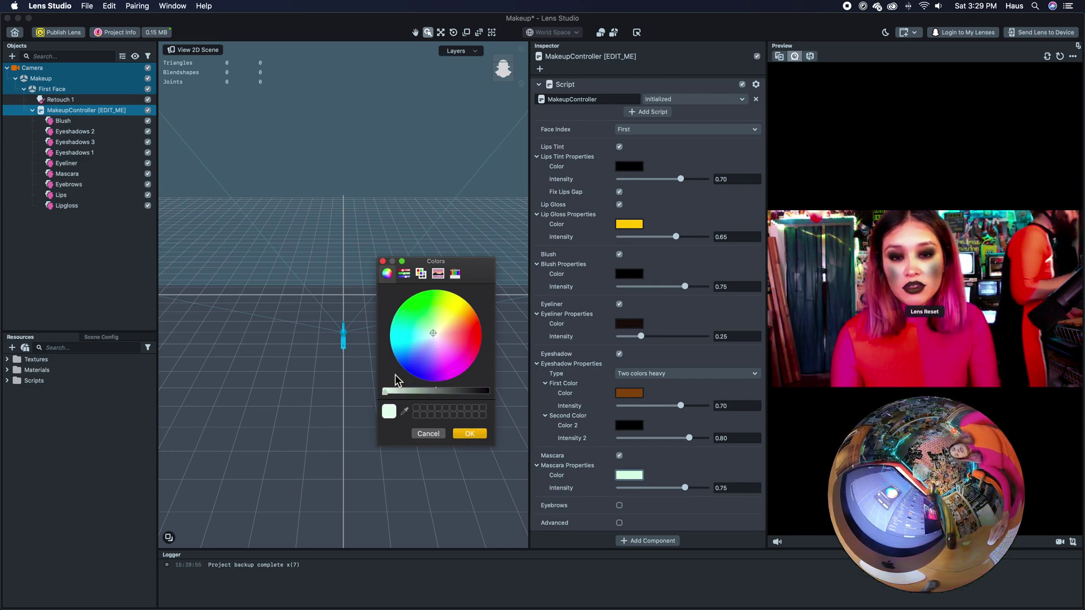
click(438, 334)
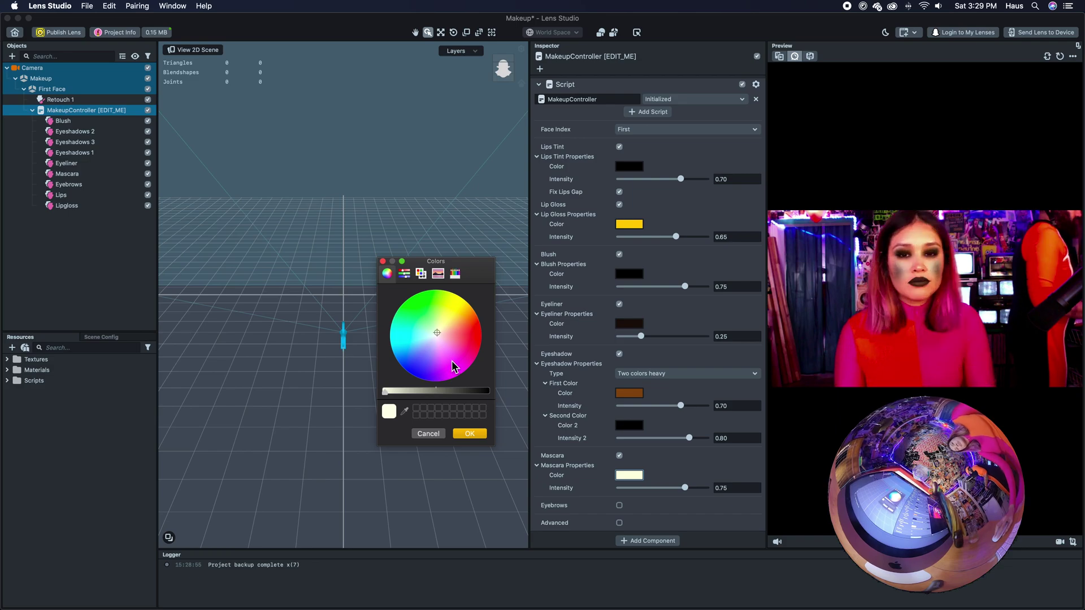
click(469, 434)
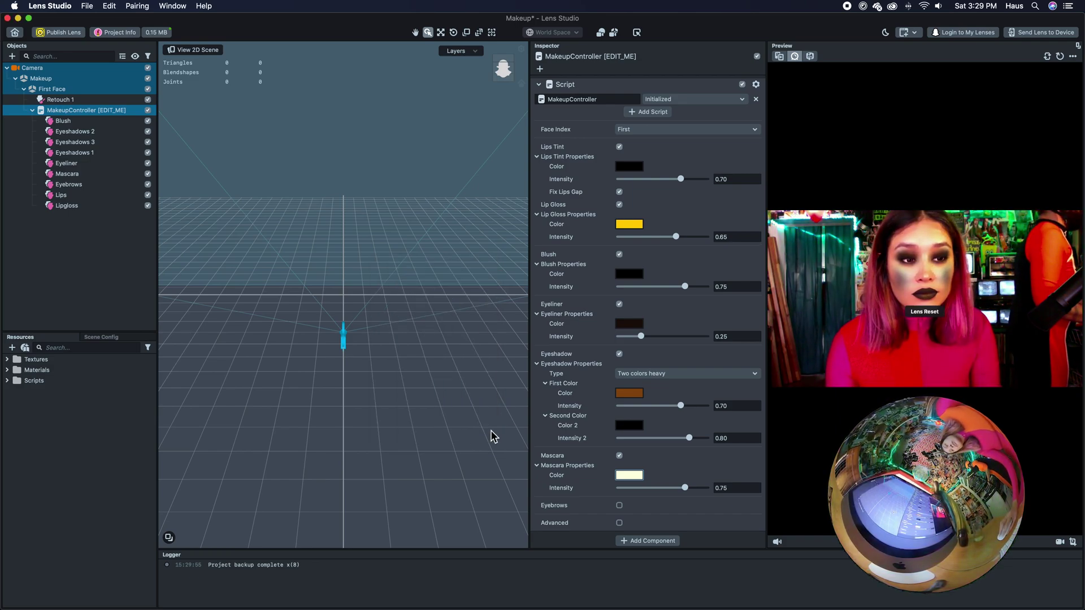
Set the Blend Mode of the Mascara face mask to Add and its Alpha to 0.30.
click(71, 174)
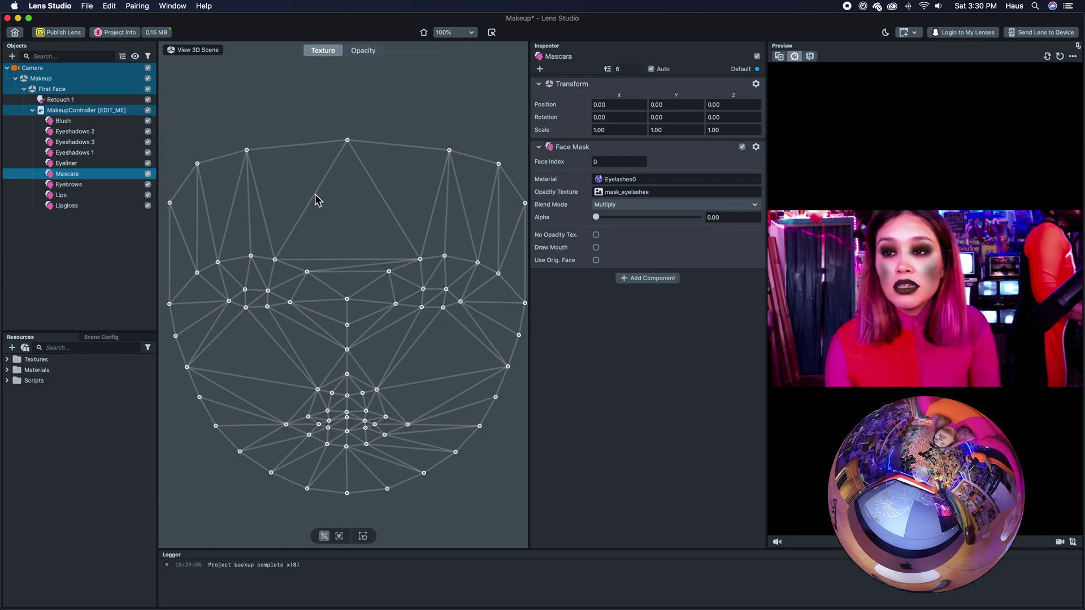
click(659, 207)
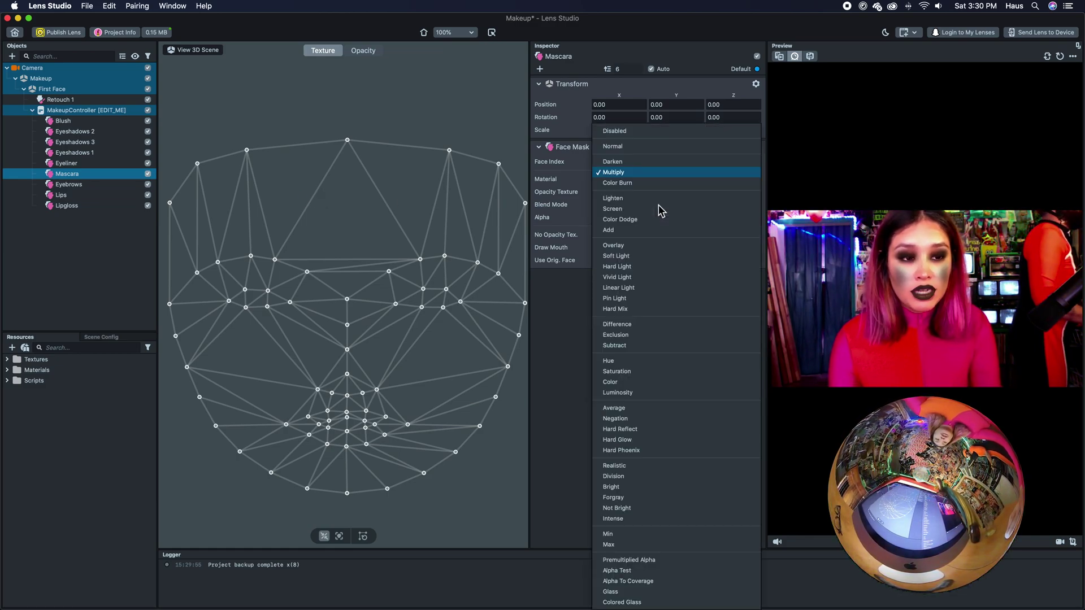
click(655, 237)
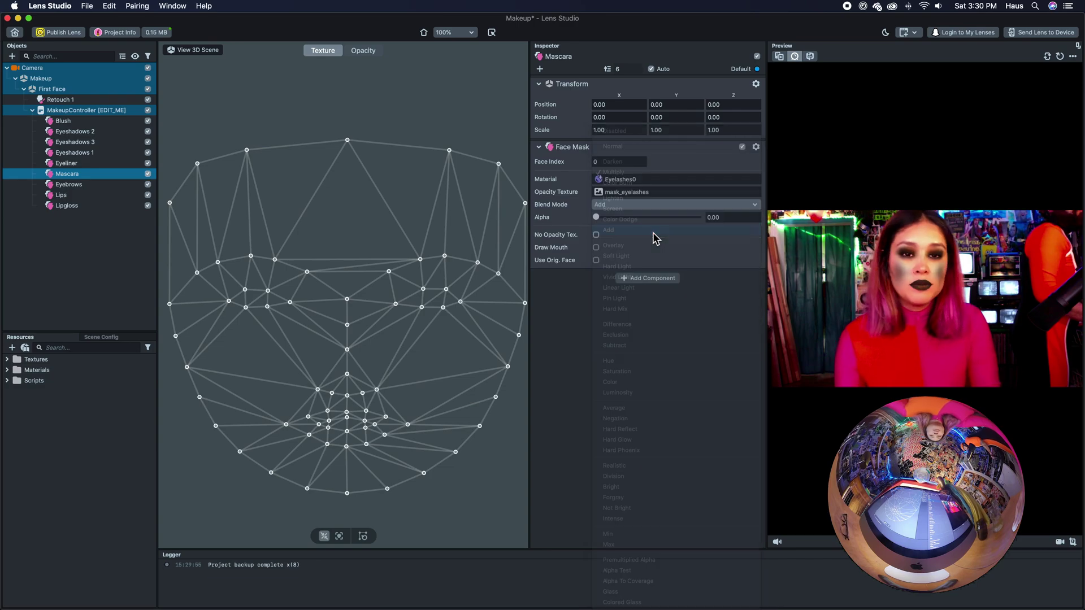
drag(605, 221, 627, 220)
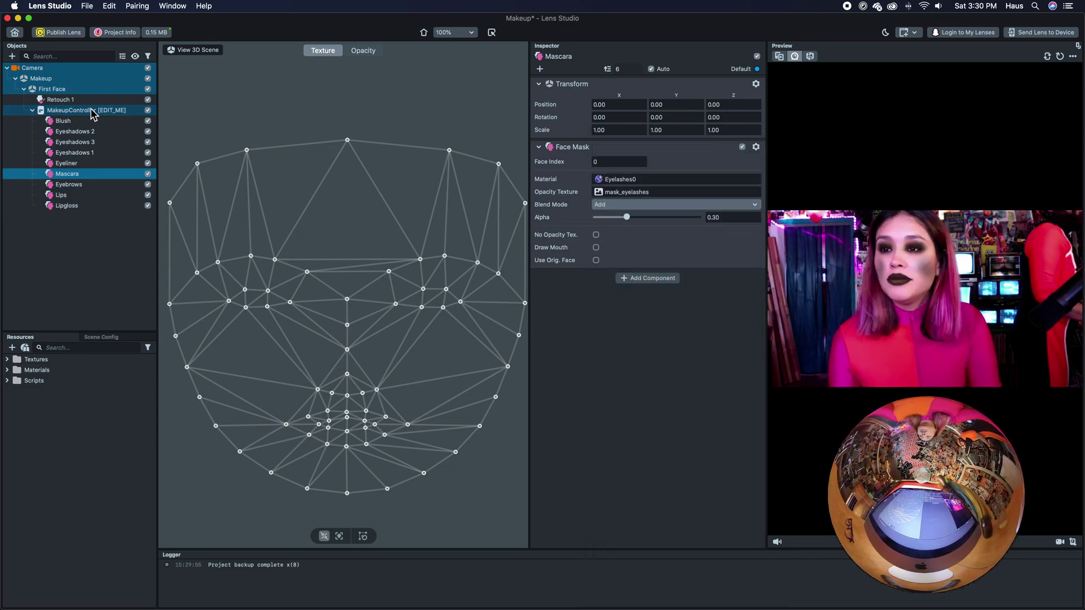
Return to the MakeupController object and set the Mascara Intensity to 0.70.
click(61, 100)
click(99, 112)
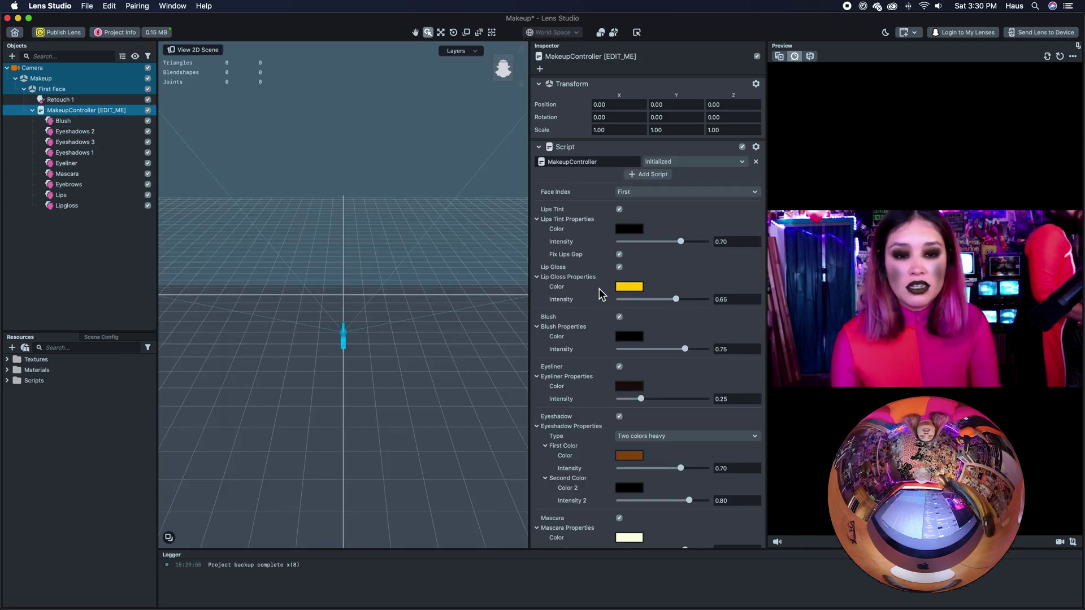
scroll(588, 314, down, 3)
mouse_move(684, 489)
mouse_down()
mouse_move(669, 489)
mouse_move(682, 489)
mouse_up()
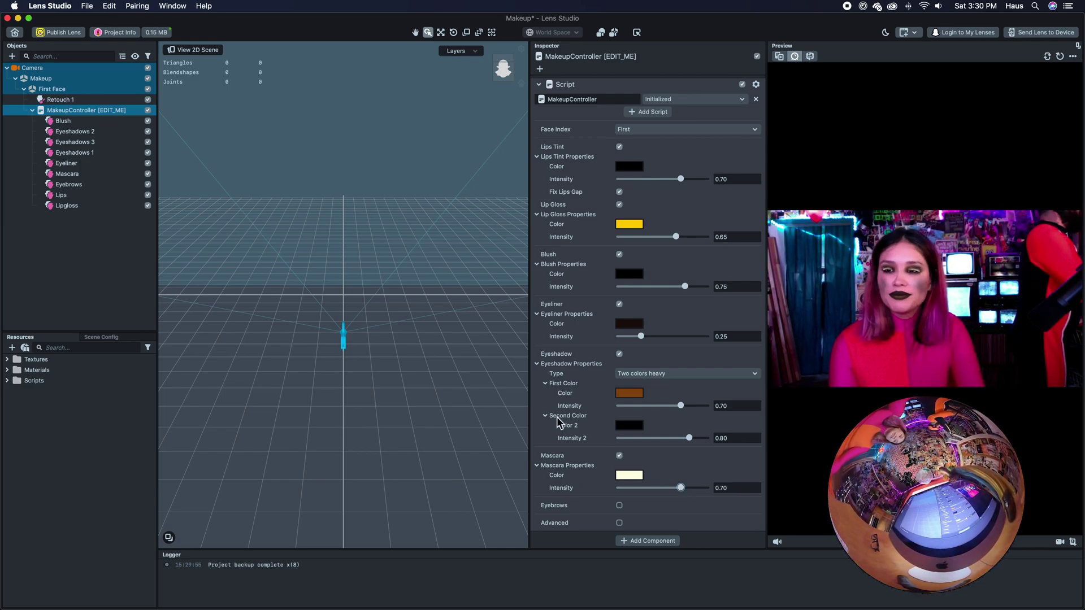
Collapse the MakeupController's child objects in the scene hierarchy.
click(33, 110)
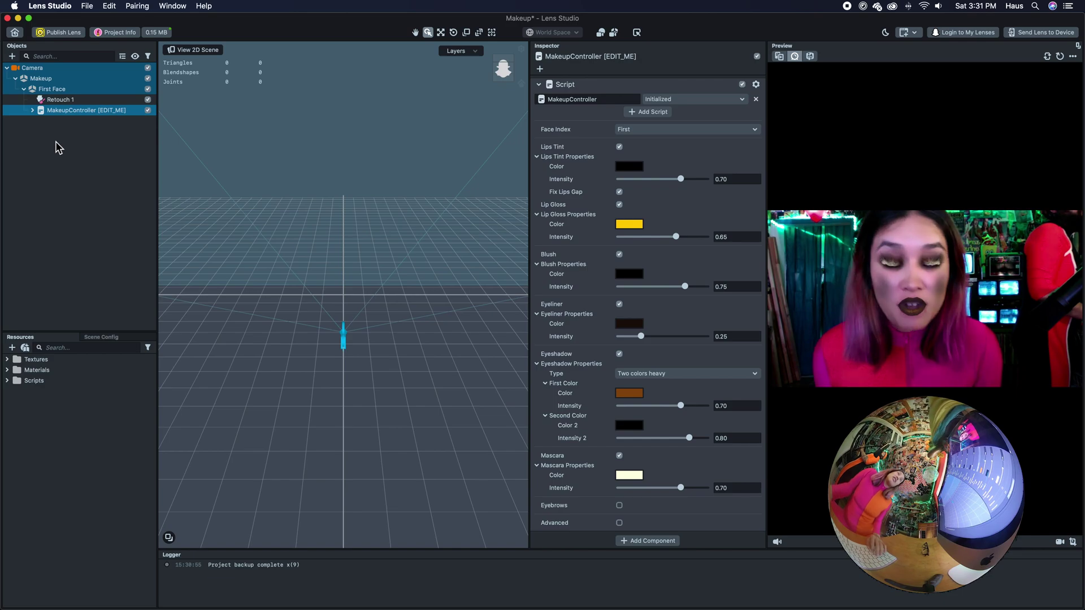
click(32, 112)
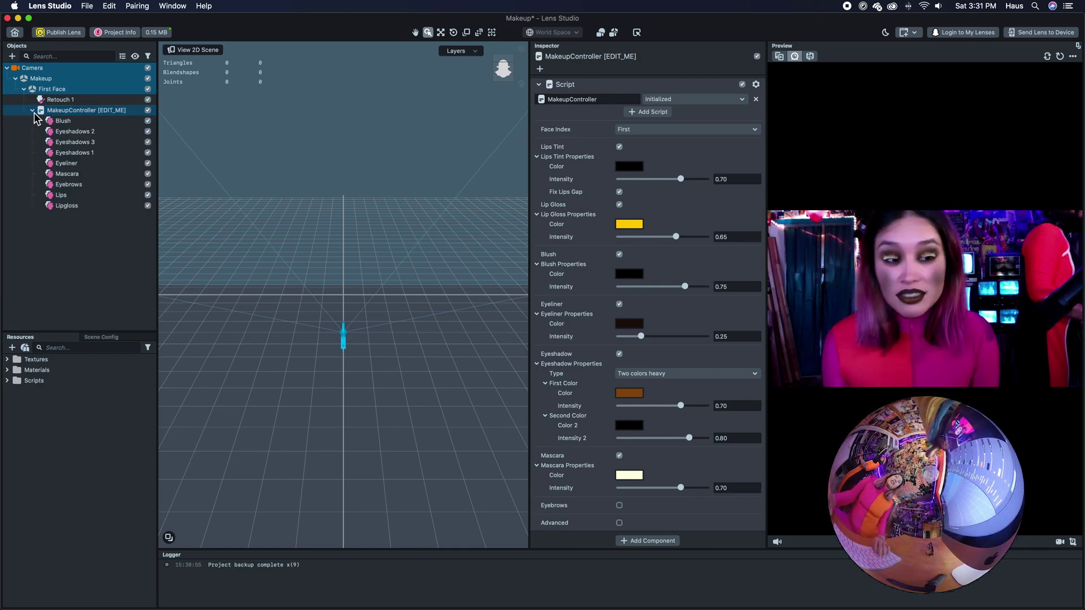
click(32, 111)
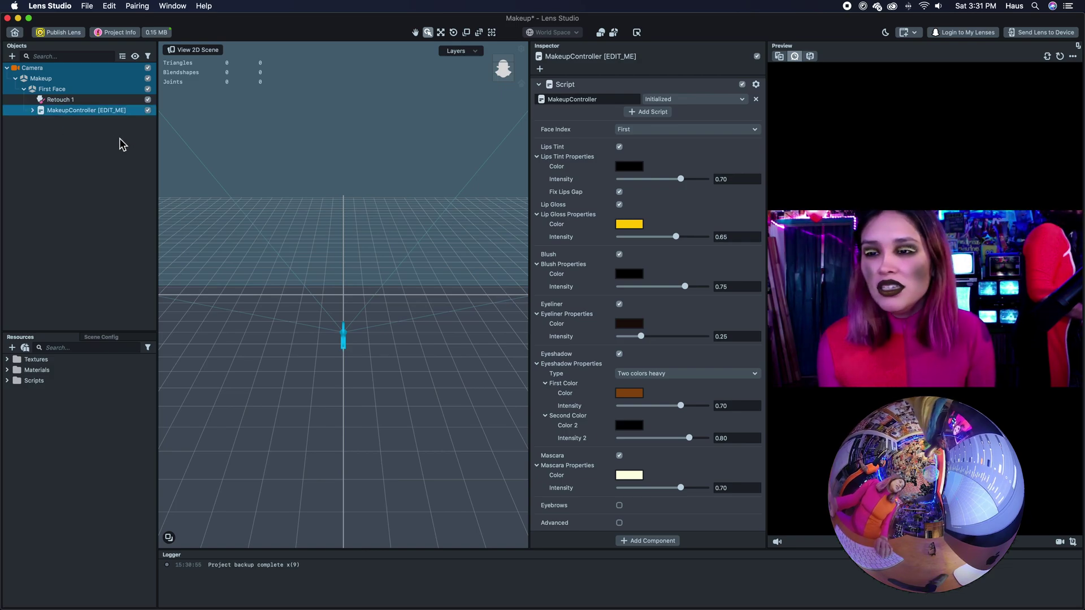
Look through the object types that can be added and add an Eye Color face effect to the scene.
click(11, 57)
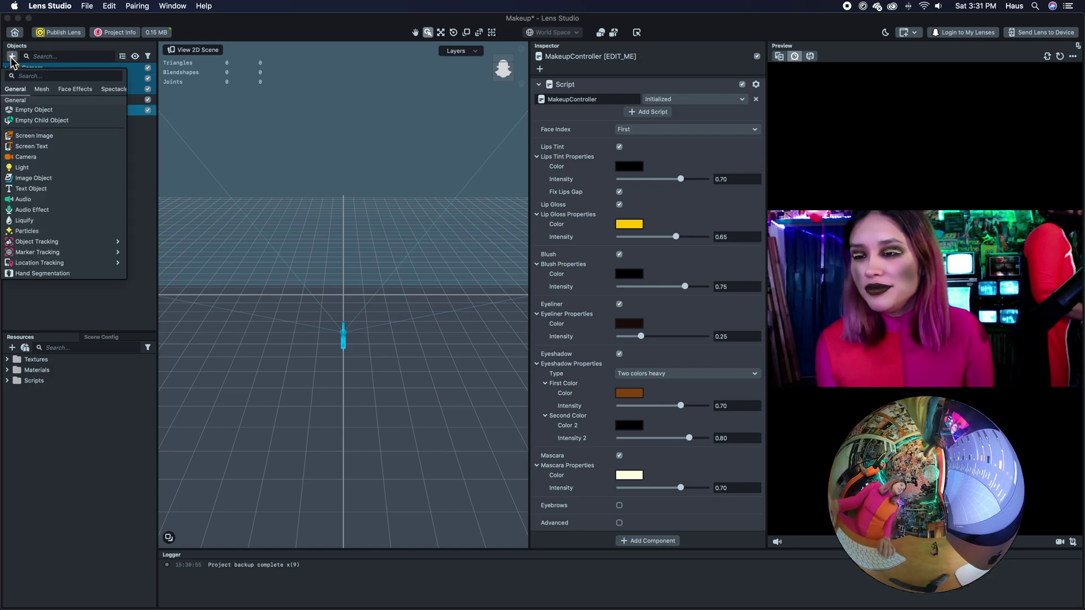
scroll(79, 207, down, 5)
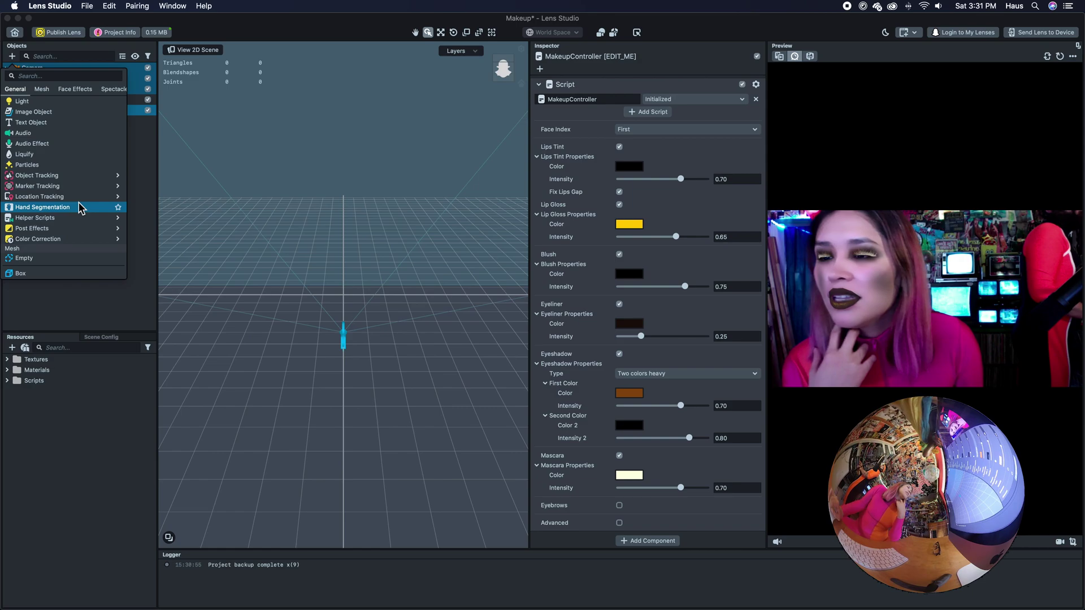
mouse_move(79, 208)
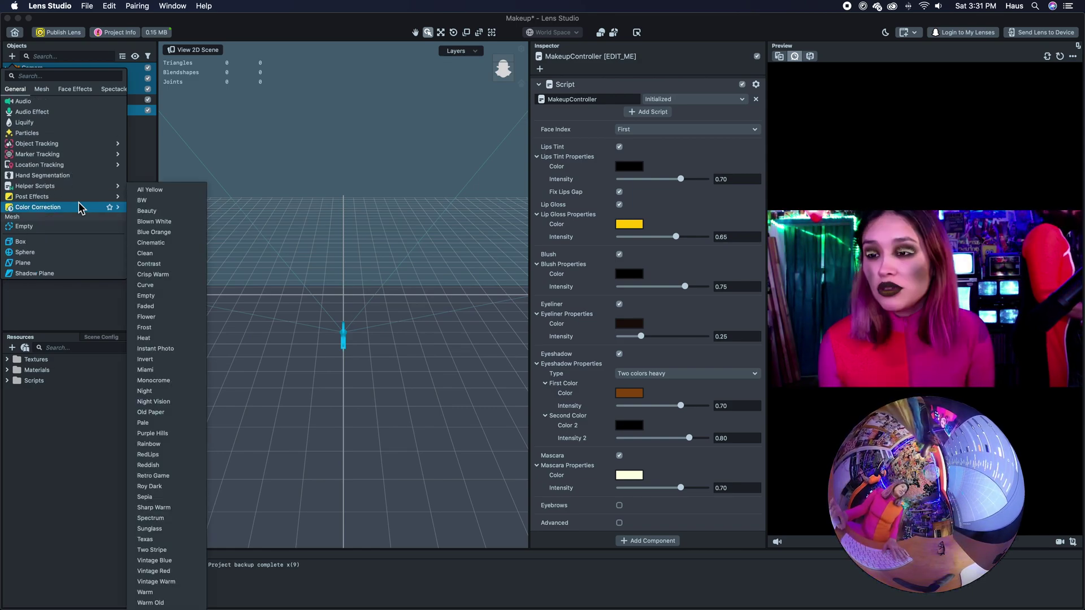
scroll(79, 208, up, 1)
scroll(79, 208, down, 2)
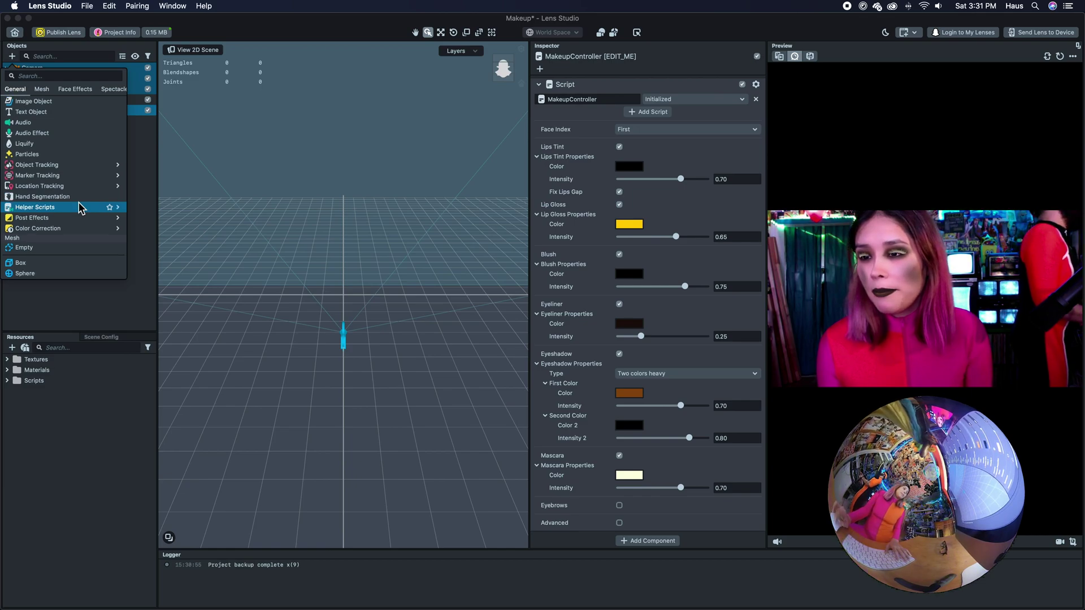
mouse_move(79, 208)
scroll(79, 208, up, 3)
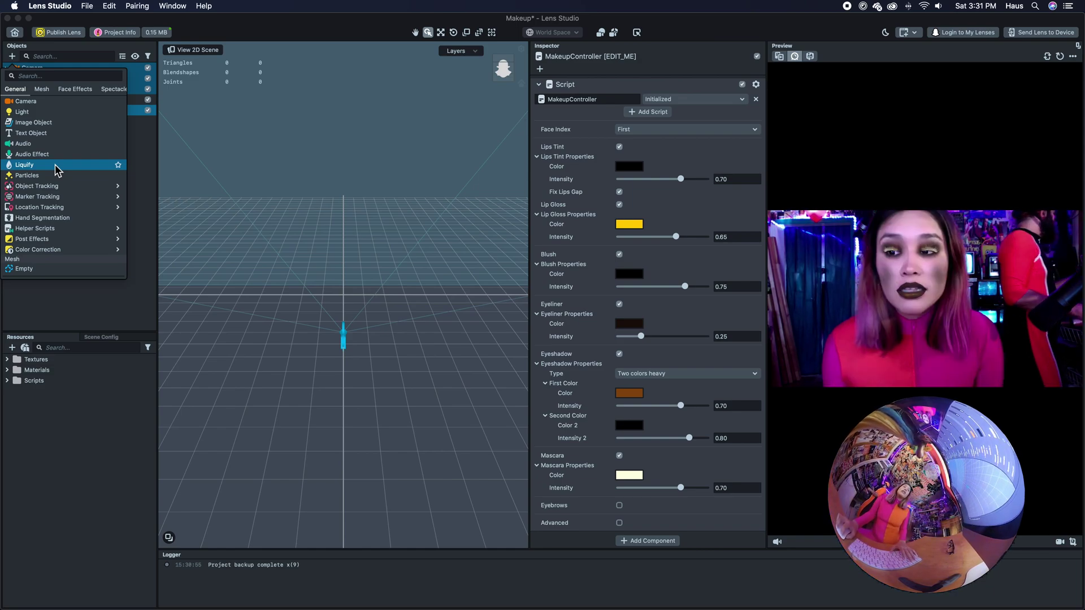
scroll(72, 178, down, 3)
mouse_move(73, 177)
scroll(73, 177, down, 7)
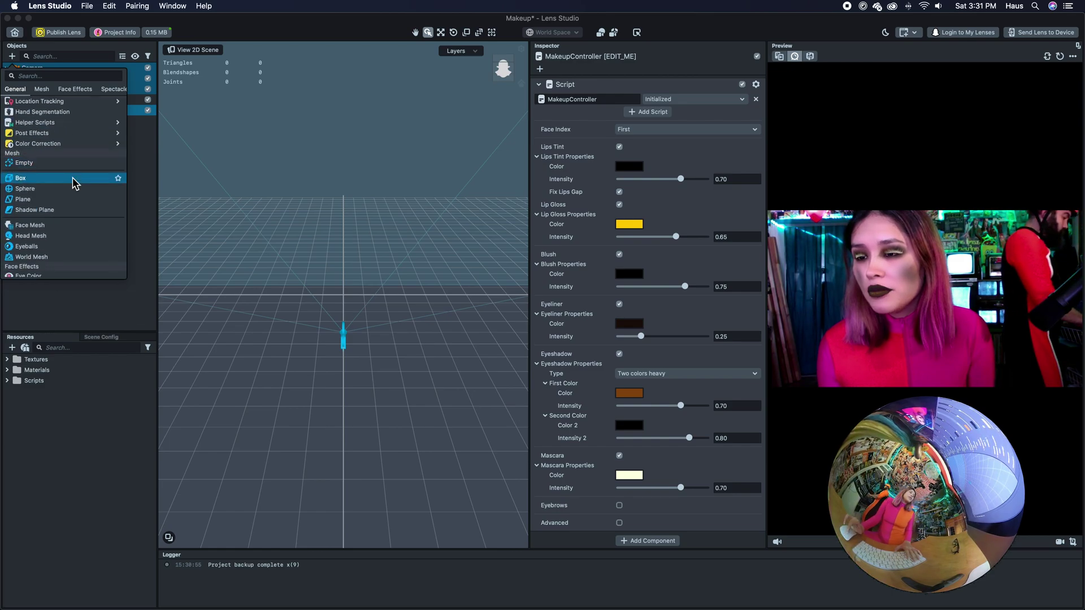
scroll(72, 178, down, 10)
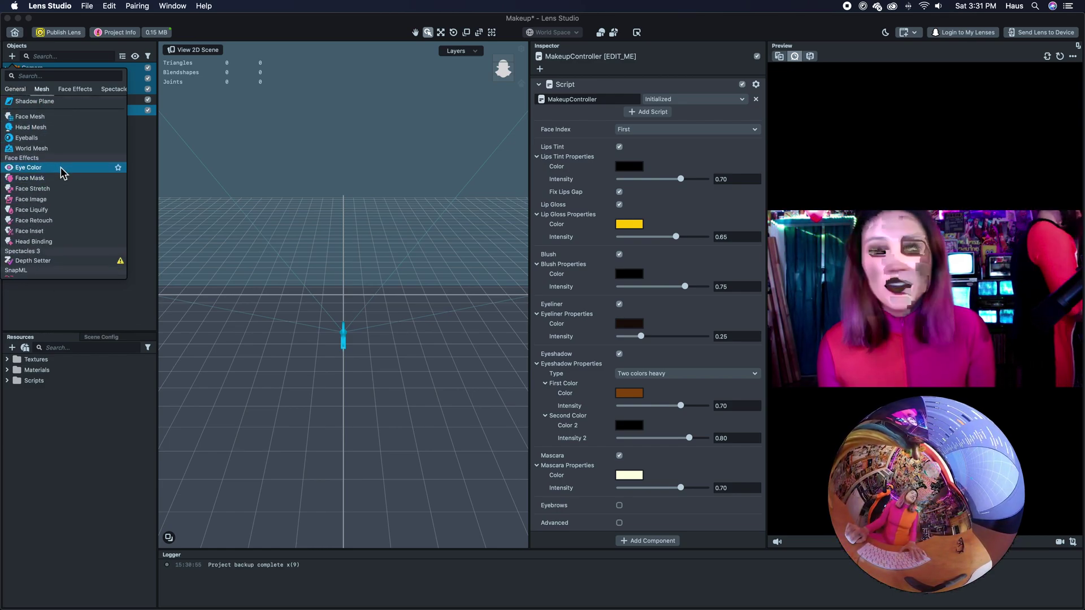
click(60, 167)
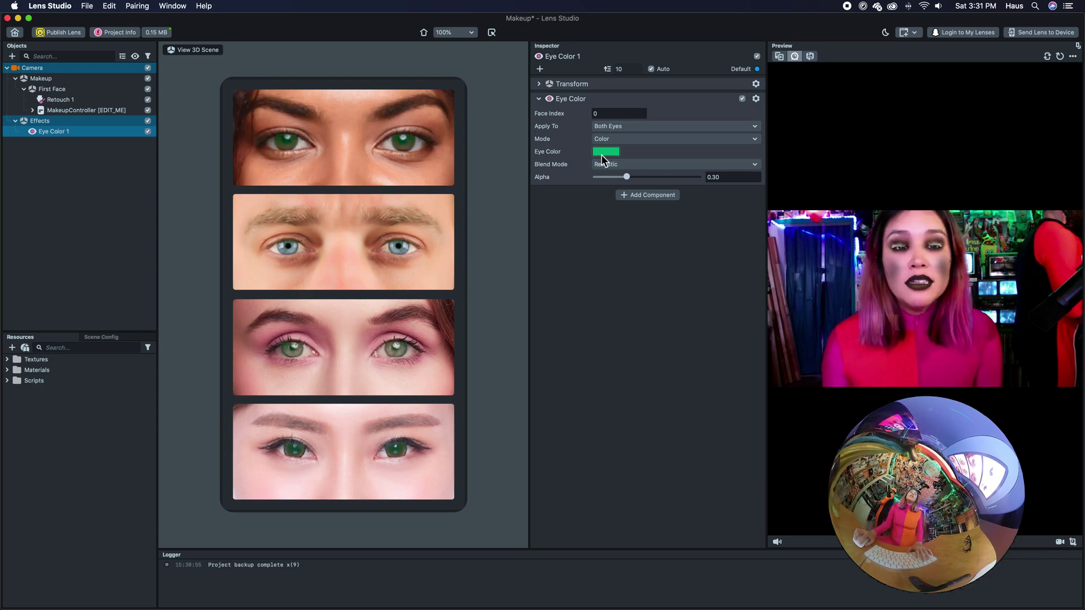
Set the Eye Color effect's Alpha to 0.36 and change its color to a dark golden yellow.
drag(628, 176, 632, 178)
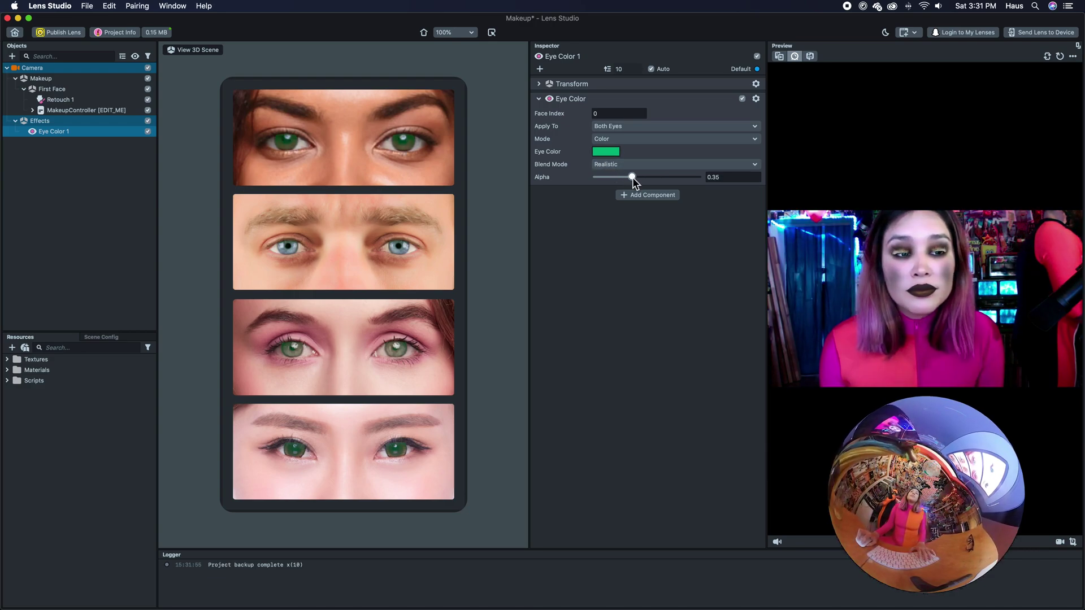
click(606, 152)
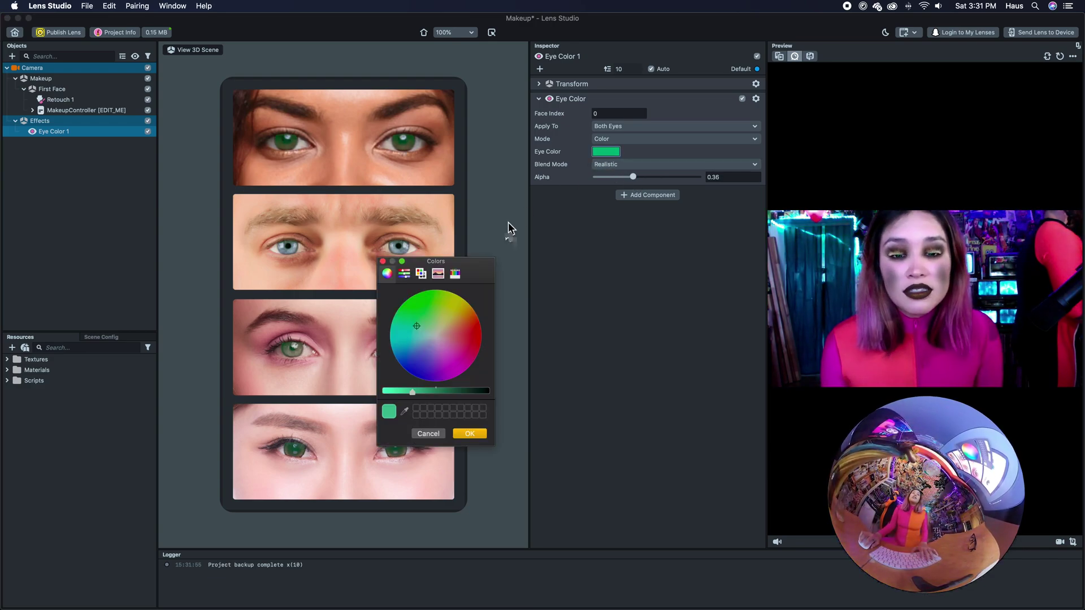
click(456, 310)
click(460, 306)
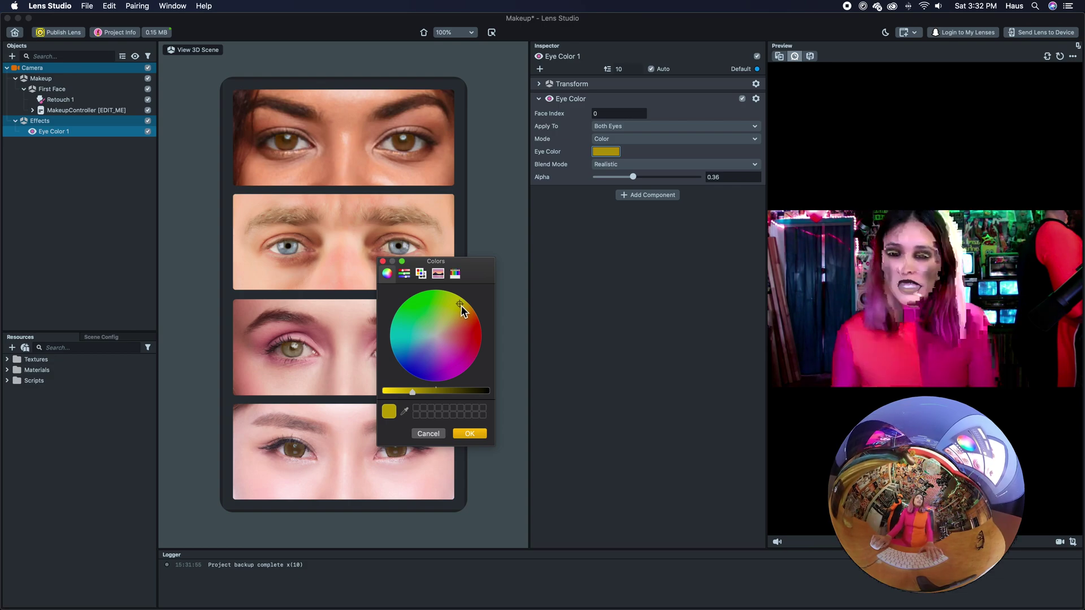
drag(461, 305, 464, 307)
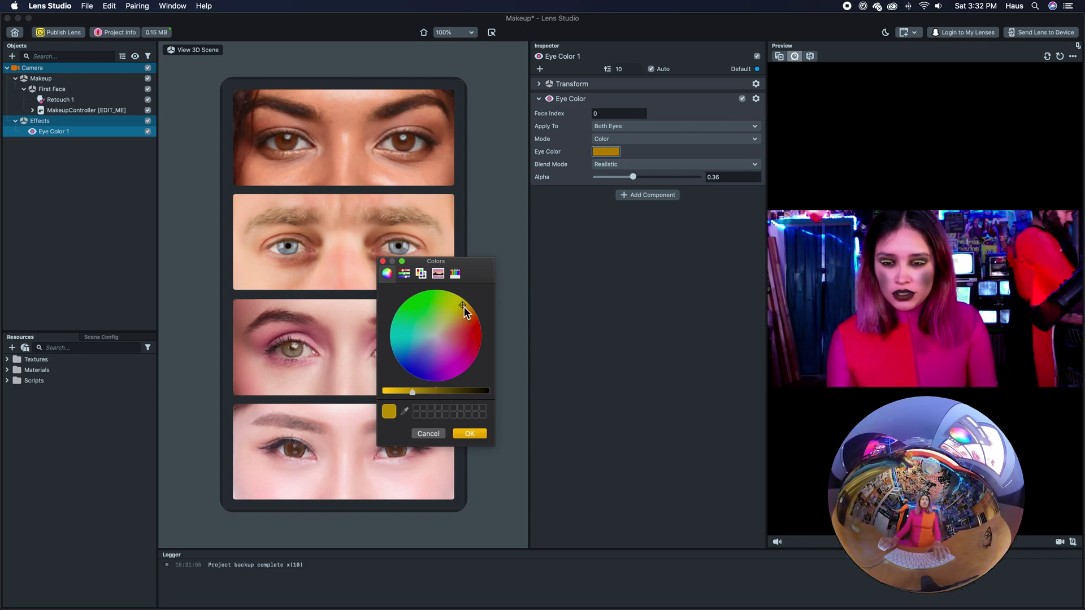
mouse_move(414, 393)
mouse_down()
mouse_move(429, 393)
mouse_move(412, 394)
mouse_up()
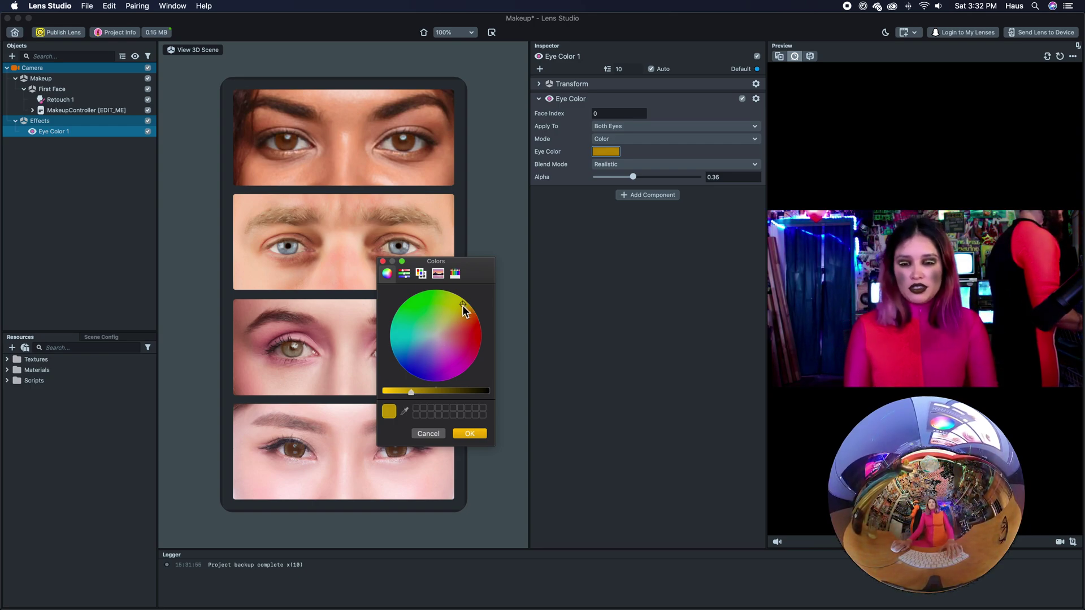
drag(463, 306, 461, 303)
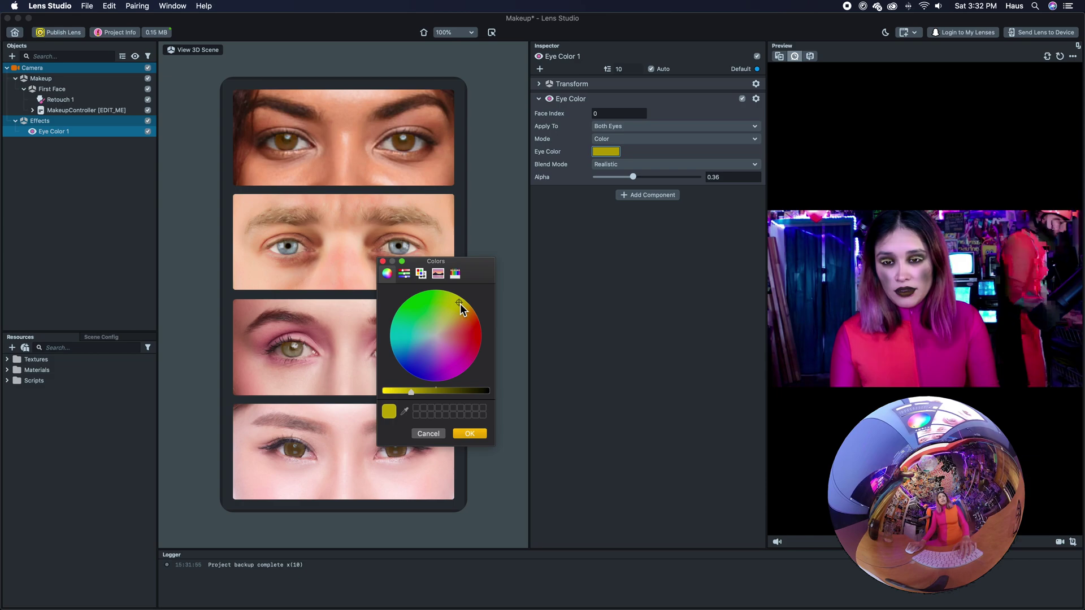
drag(460, 304, 461, 304)
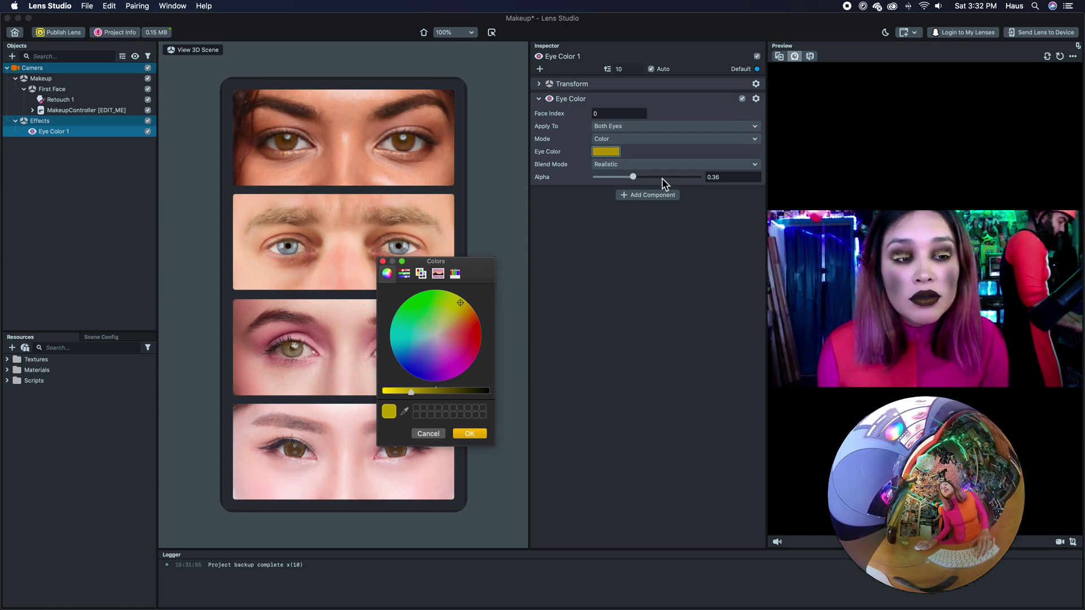
key(Return)
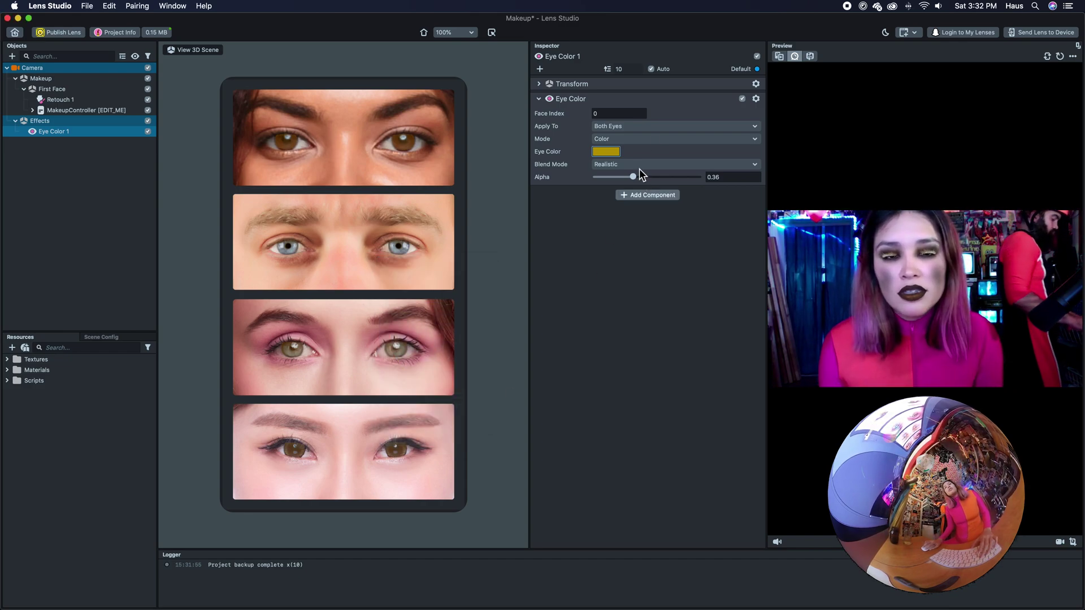
Raise the Eye Color effect's Alpha, trying 0.75 and settling on 0.70.
drag(640, 176, 673, 178)
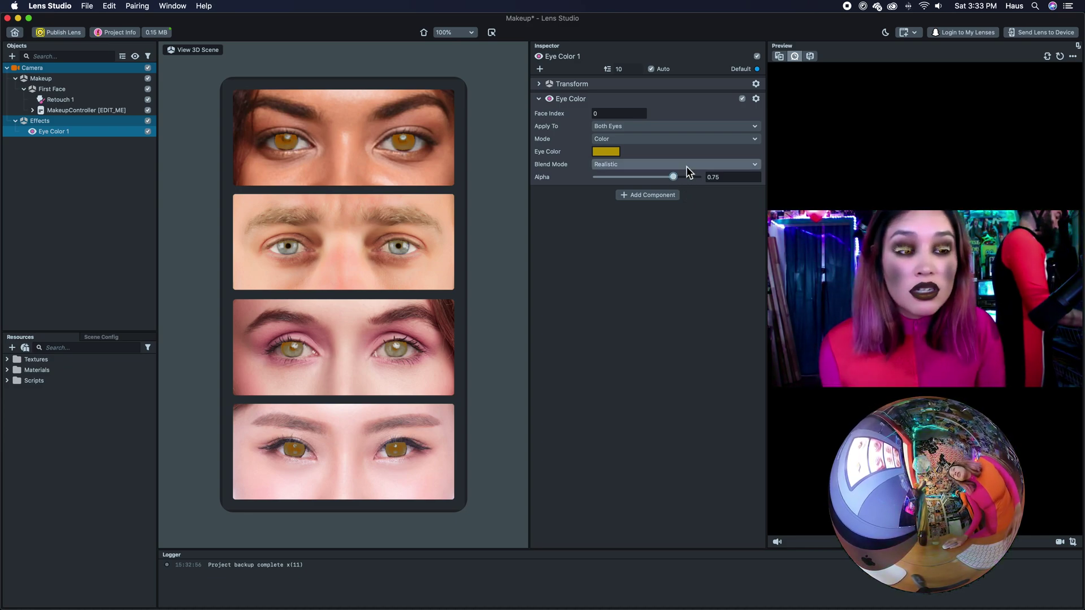
drag(673, 177, 667, 178)
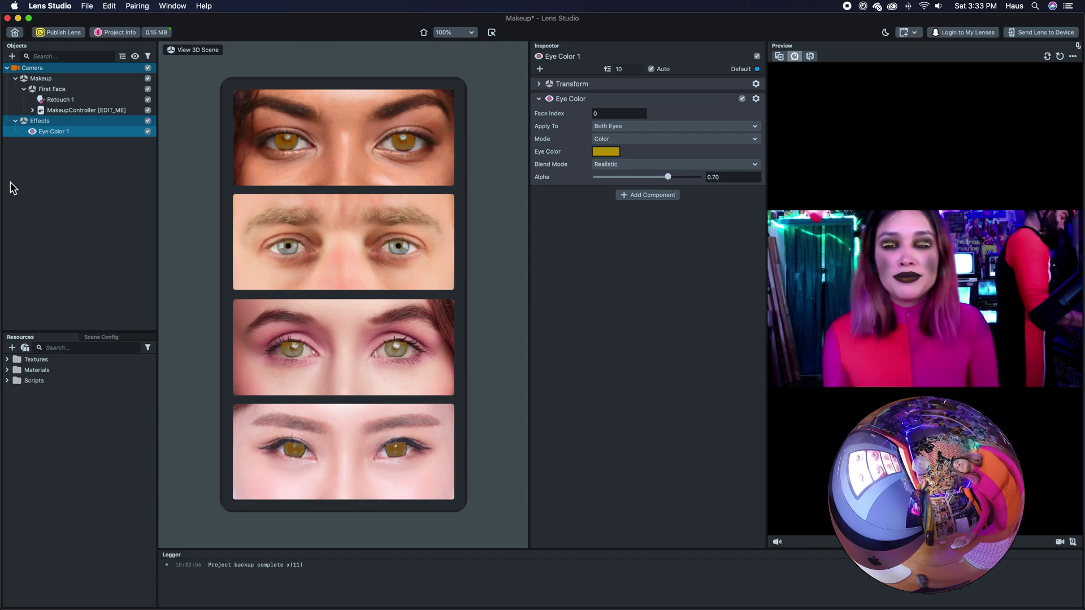
Add a Face Liquify face effect under the Effects object and expand it in the scene hierarchy.
click(78, 172)
click(36, 121)
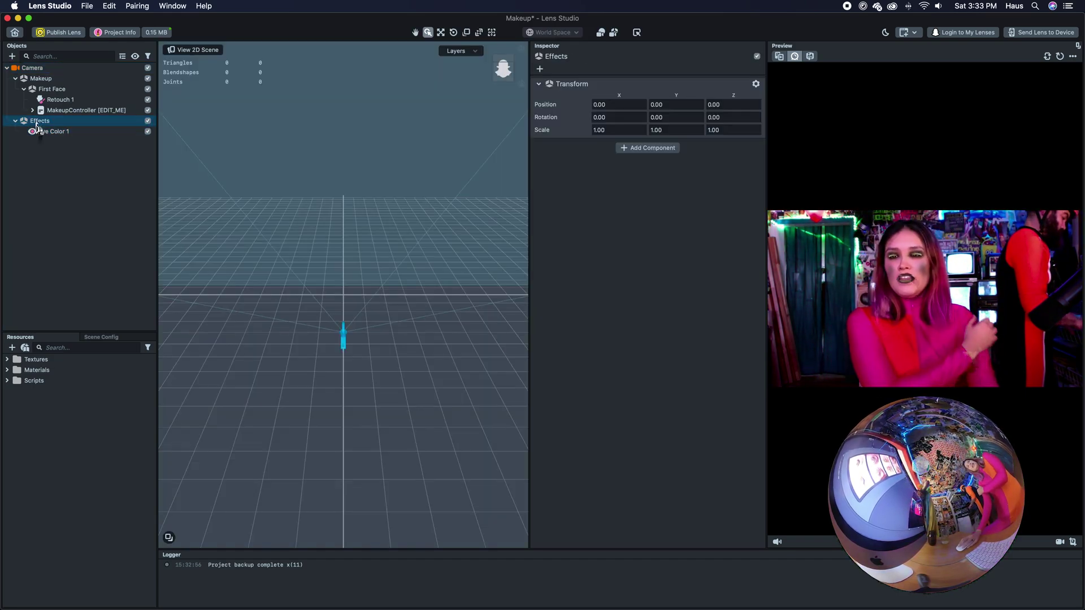
click(12, 56)
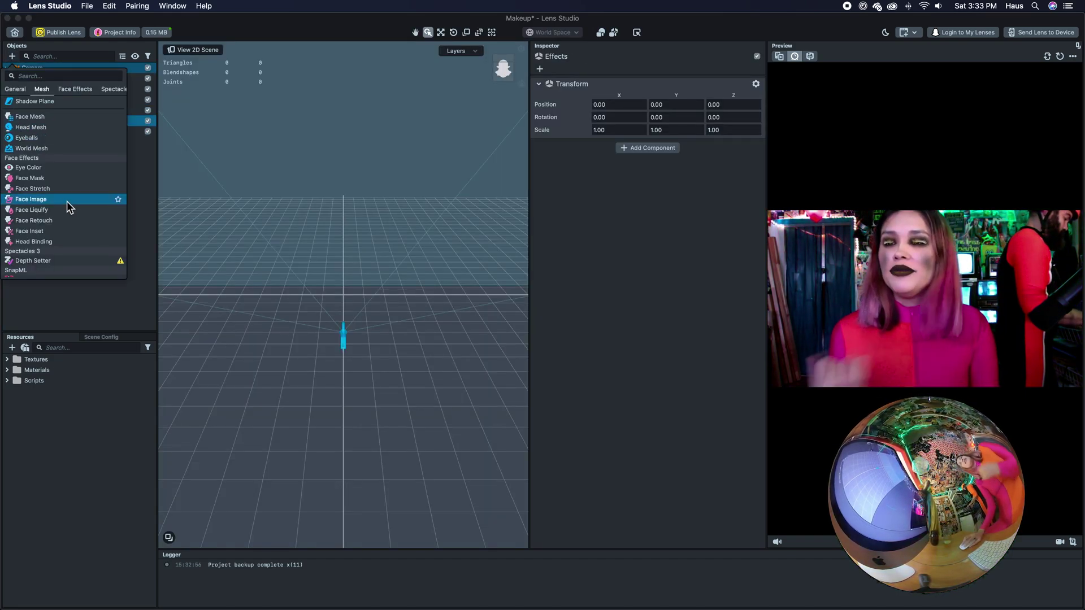
scroll(66, 201, down, 4)
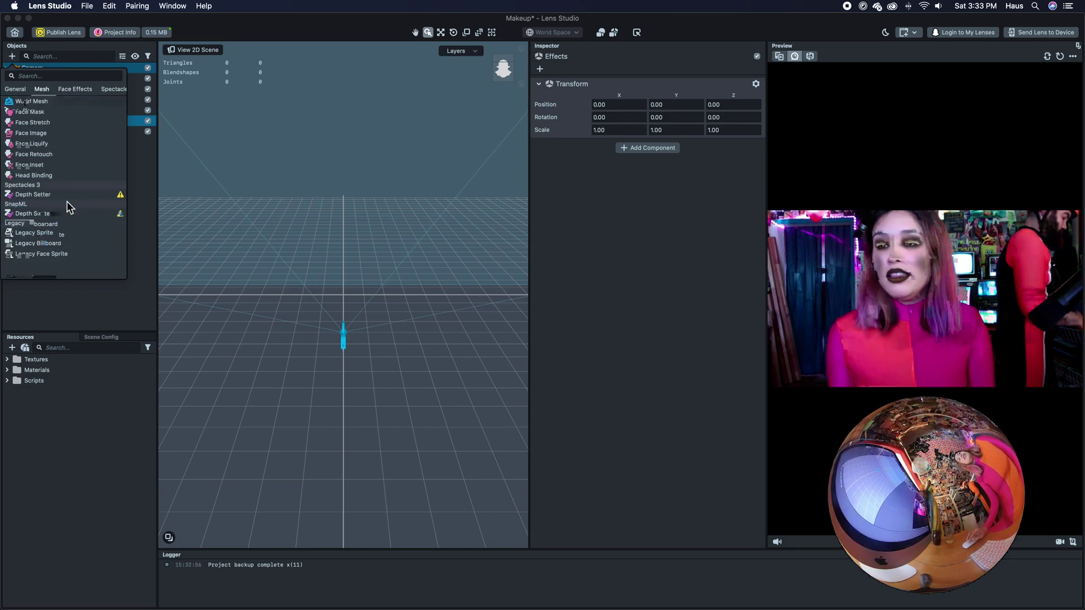
scroll(67, 201, up, 2)
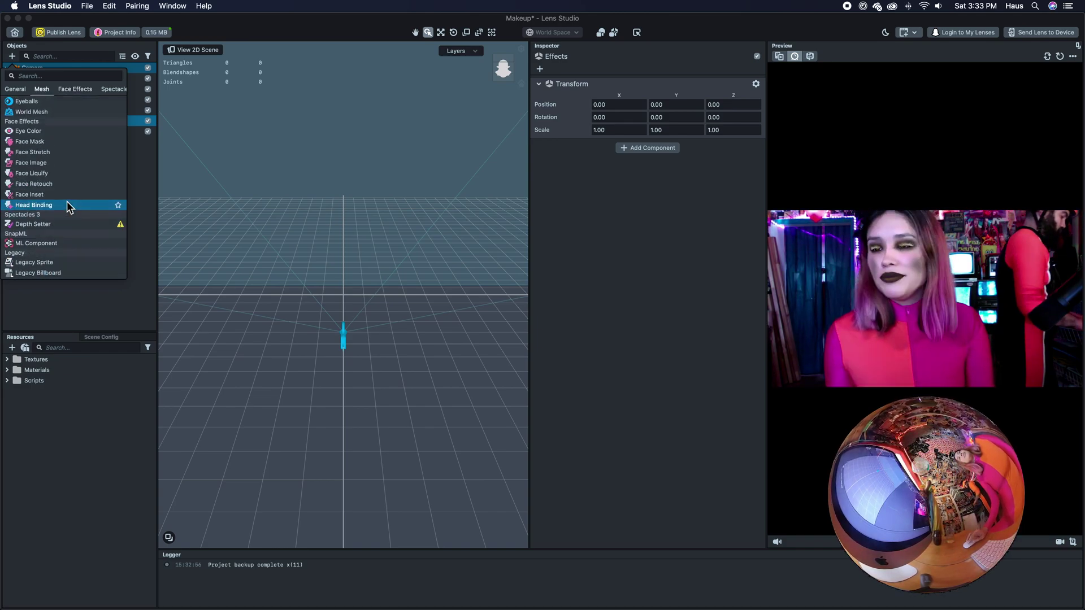
click(79, 173)
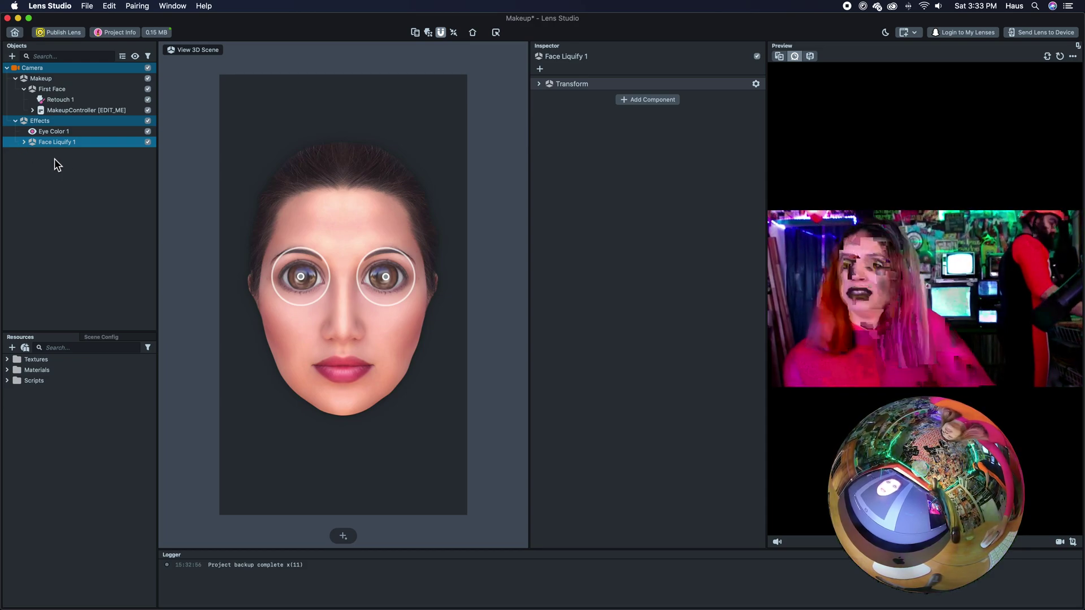
click(25, 142)
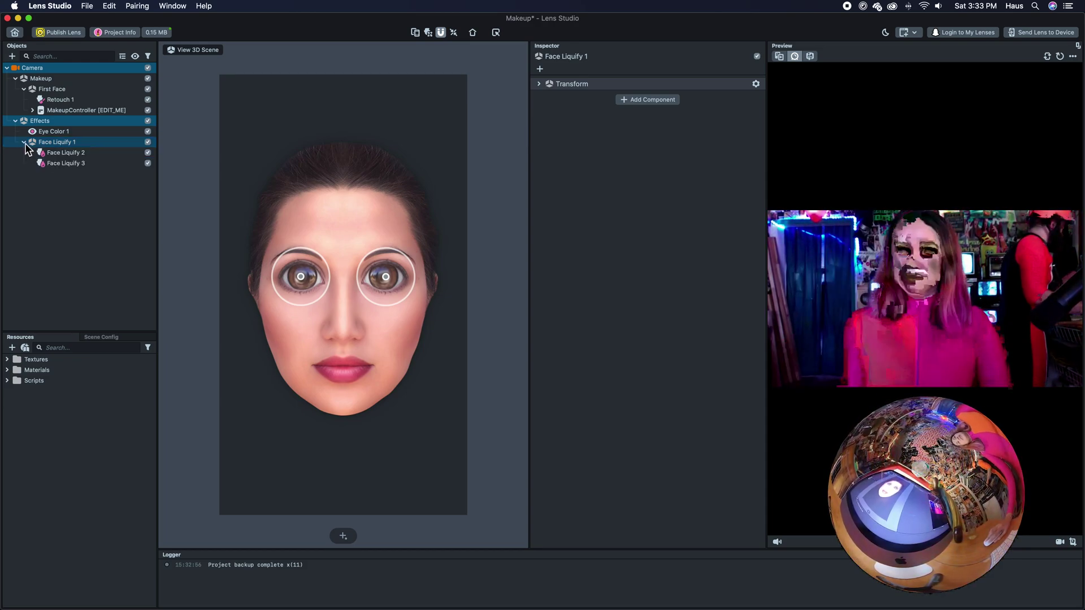
Adjust Face Liquify 2 over the first eye, trying a Radius of 10.00, then settling on Radius 3.60 and Intensity 1.60.
super+click(44, 164)
click(57, 155)
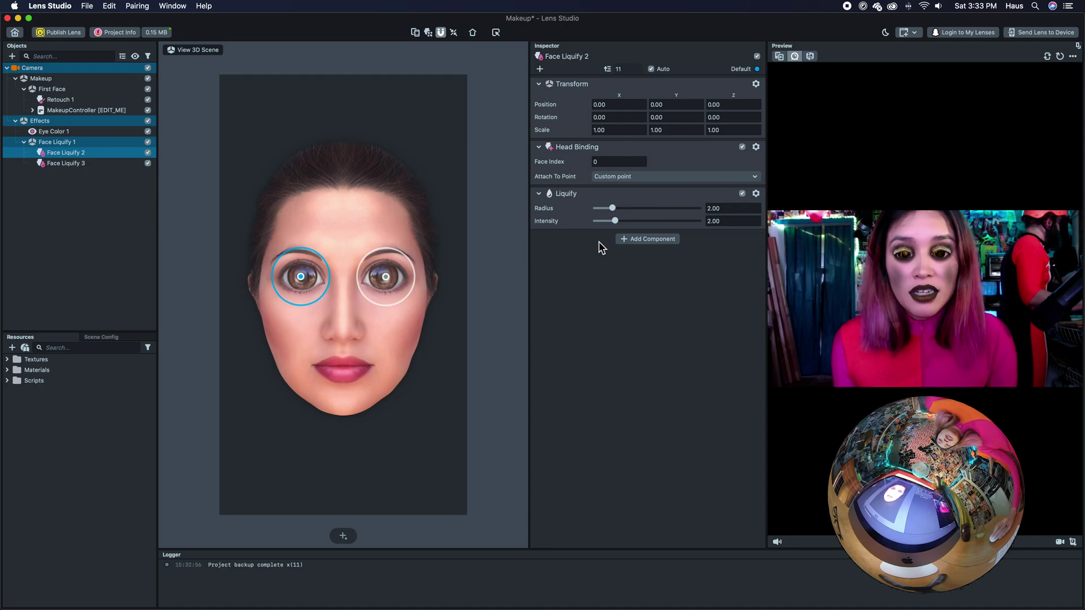
drag(613, 208, 714, 218)
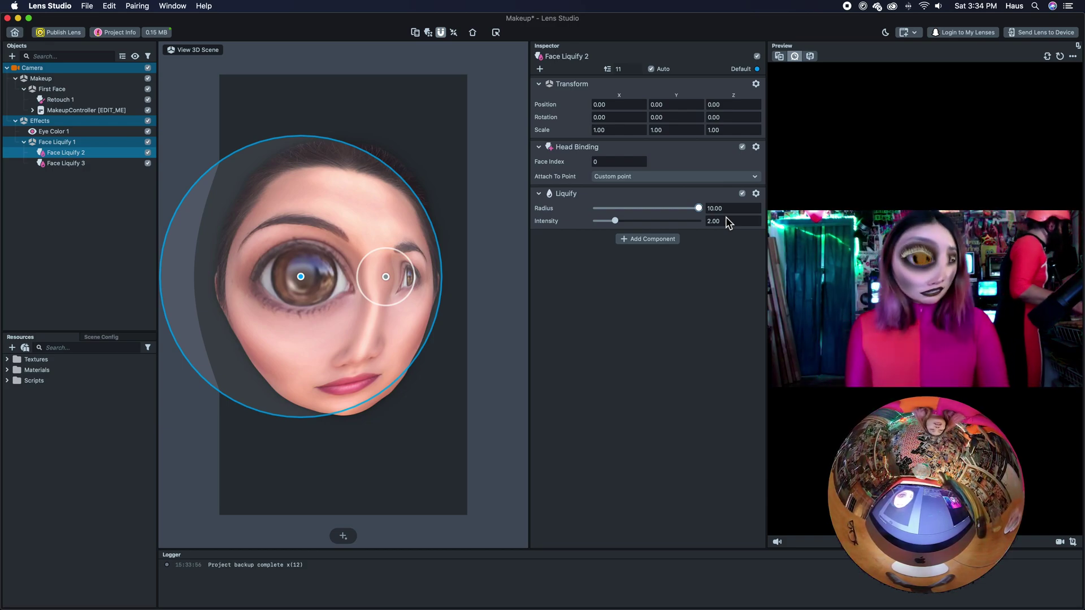
drag(699, 210, 636, 216)
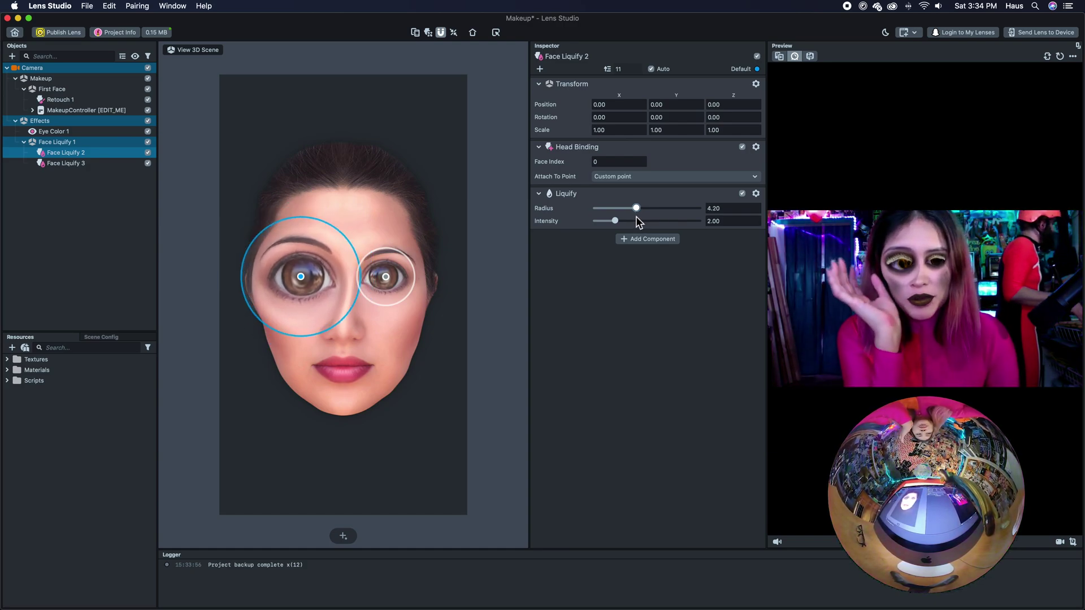
drag(635, 216, 628, 216)
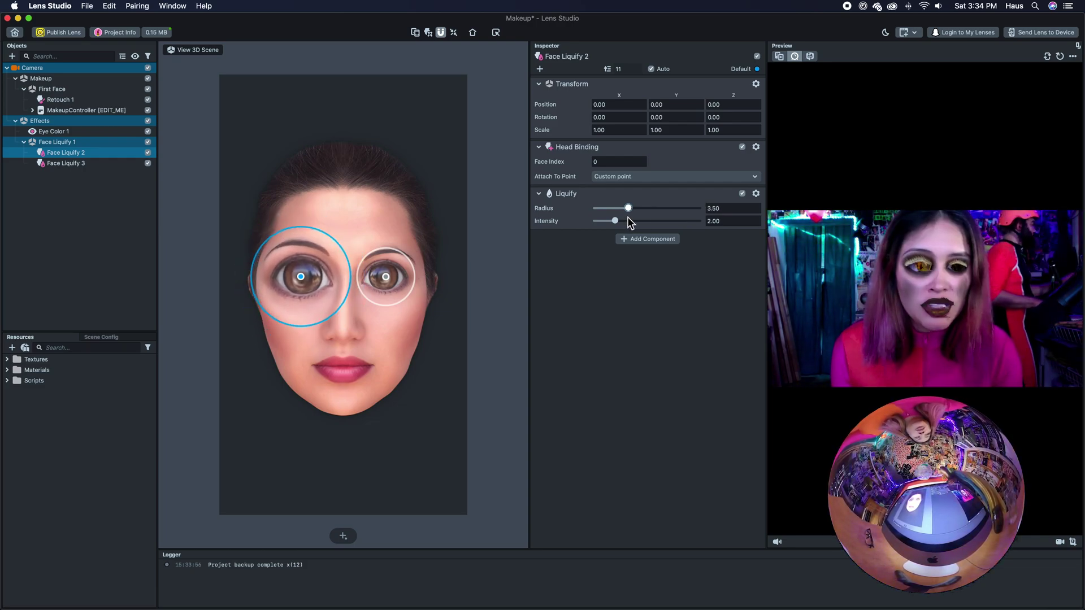
drag(628, 216, 631, 217)
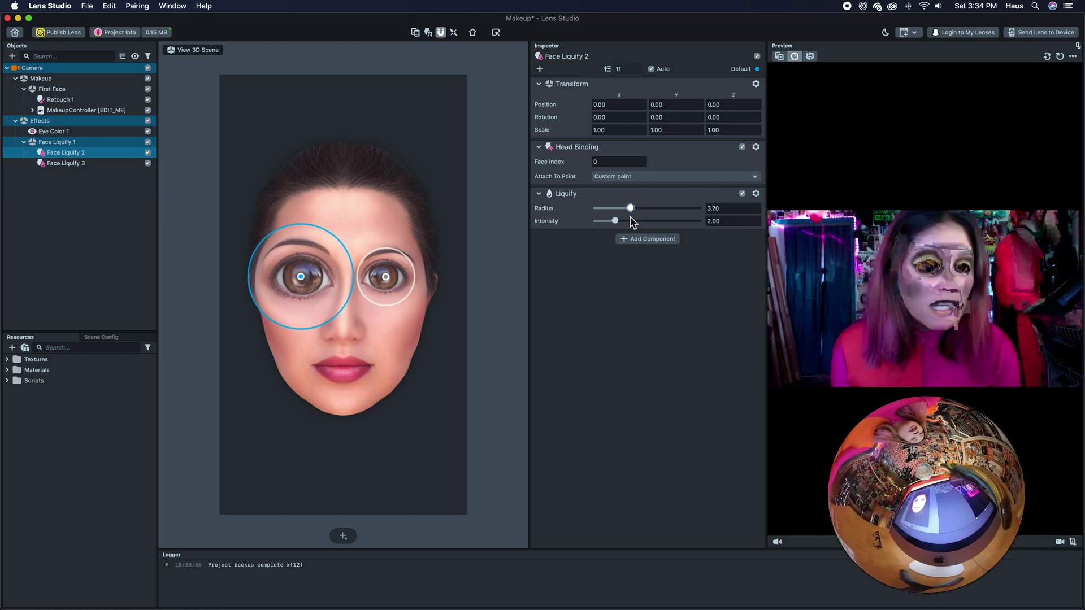
drag(631, 216, 628, 216)
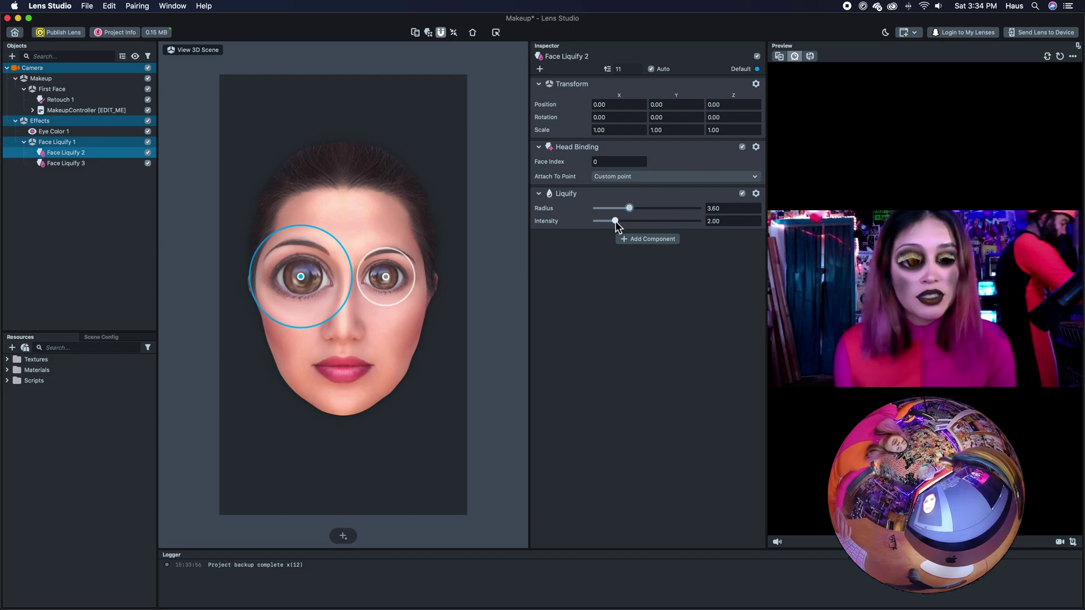
mouse_move(615, 221)
mouse_down()
mouse_move(600, 220)
mouse_move(632, 221)
mouse_move(599, 223)
mouse_move(612, 222)
mouse_up()
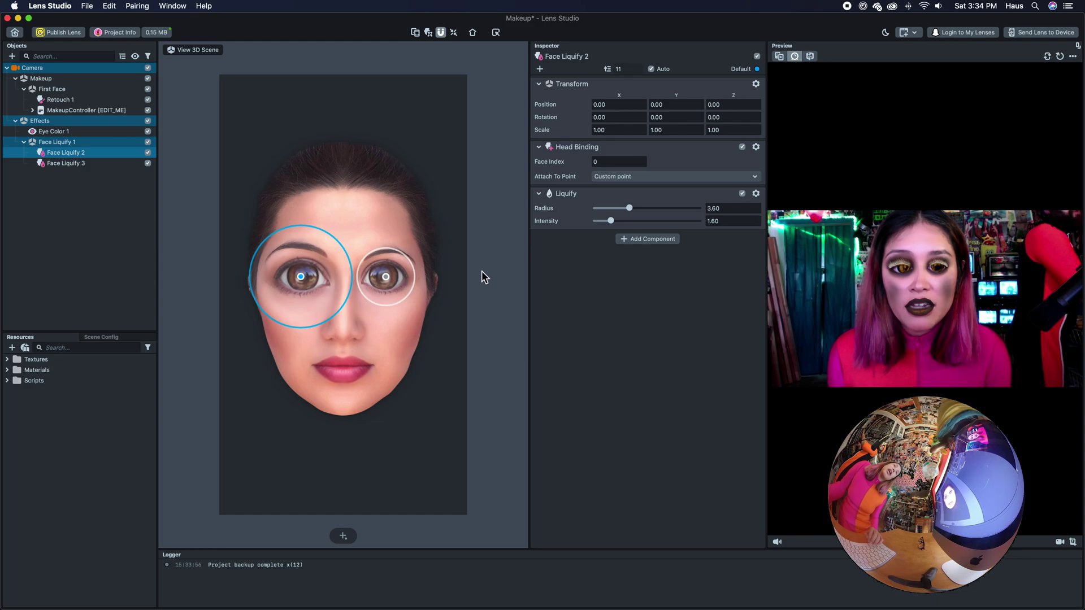
Set Face Liquify 3 over the other eye to Radius 3.6 and Intensity 1.6.
click(385, 278)
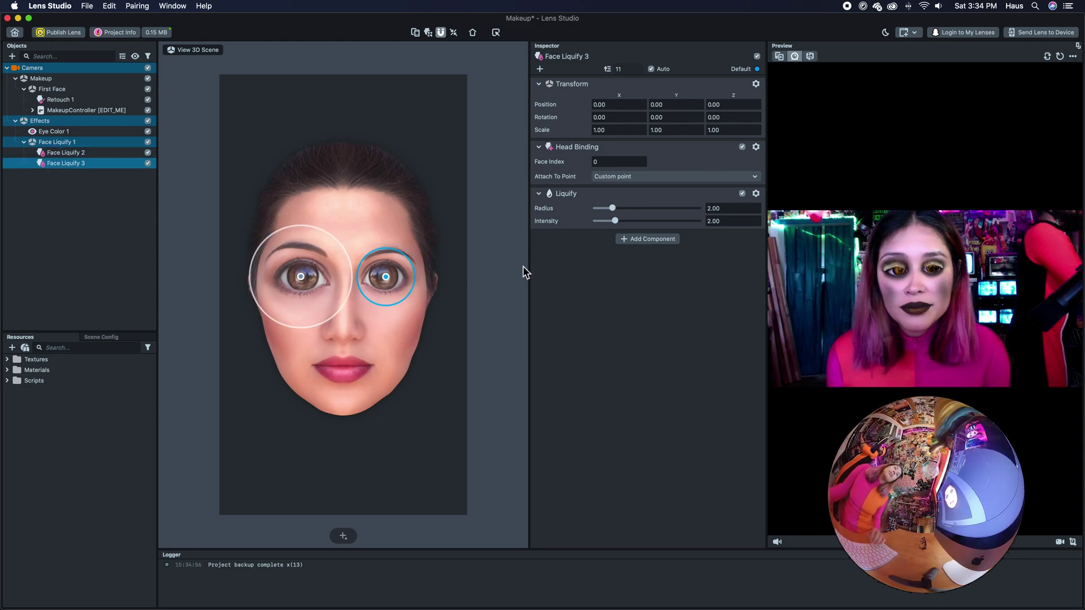
double_click(719, 209)
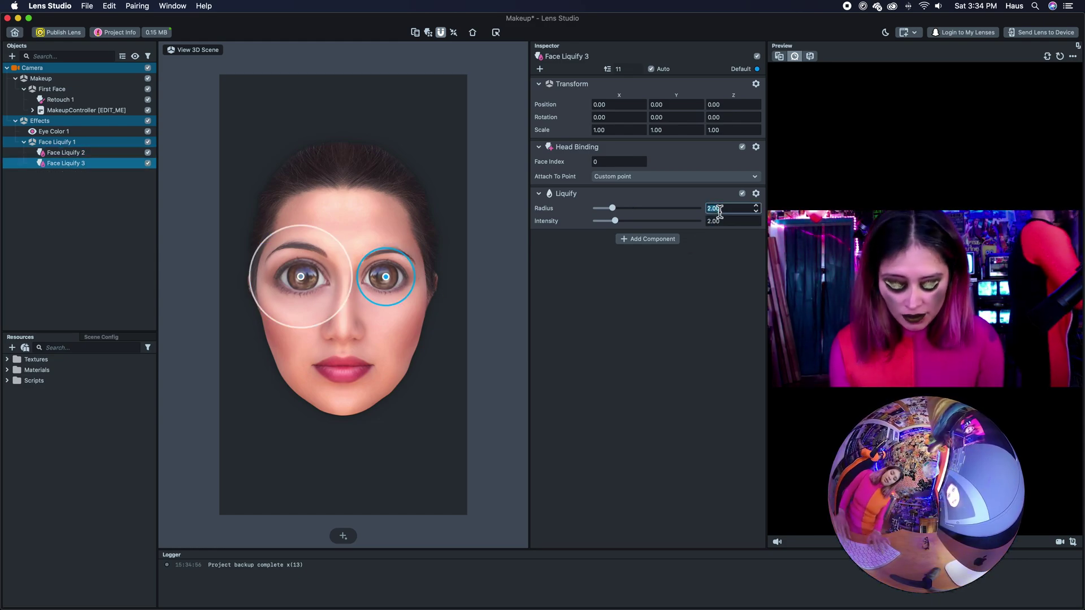
text(3.6)
double_click(727, 222)
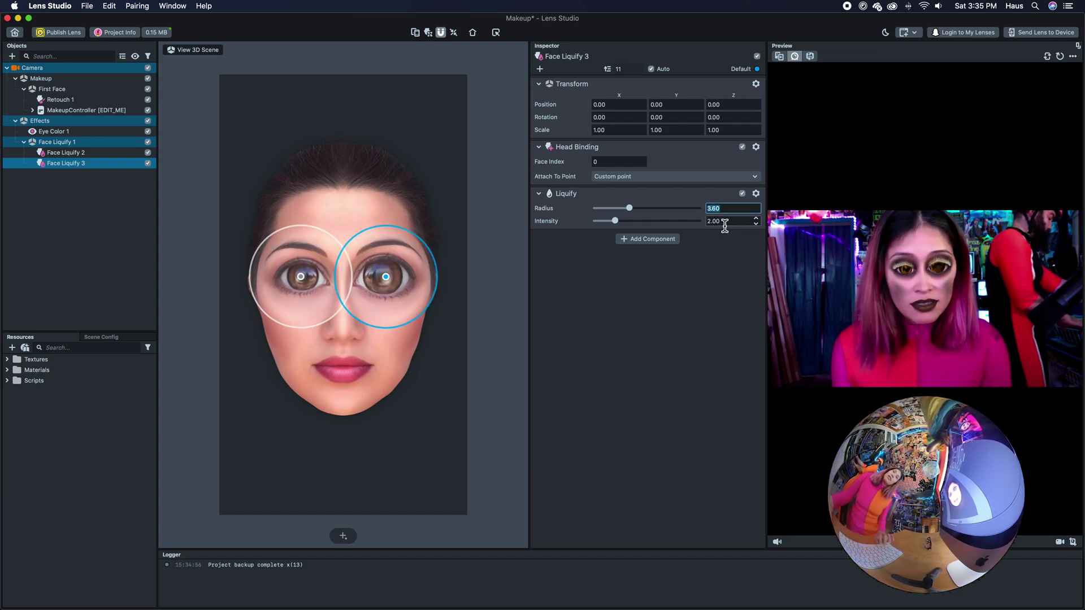
text(1)
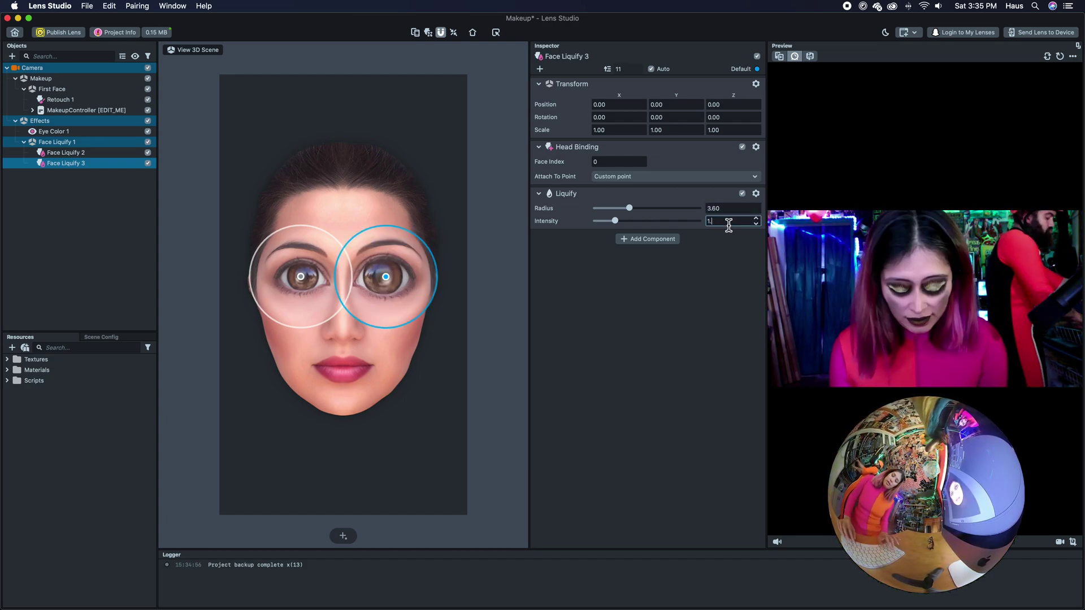
text(.6)
key(Return)
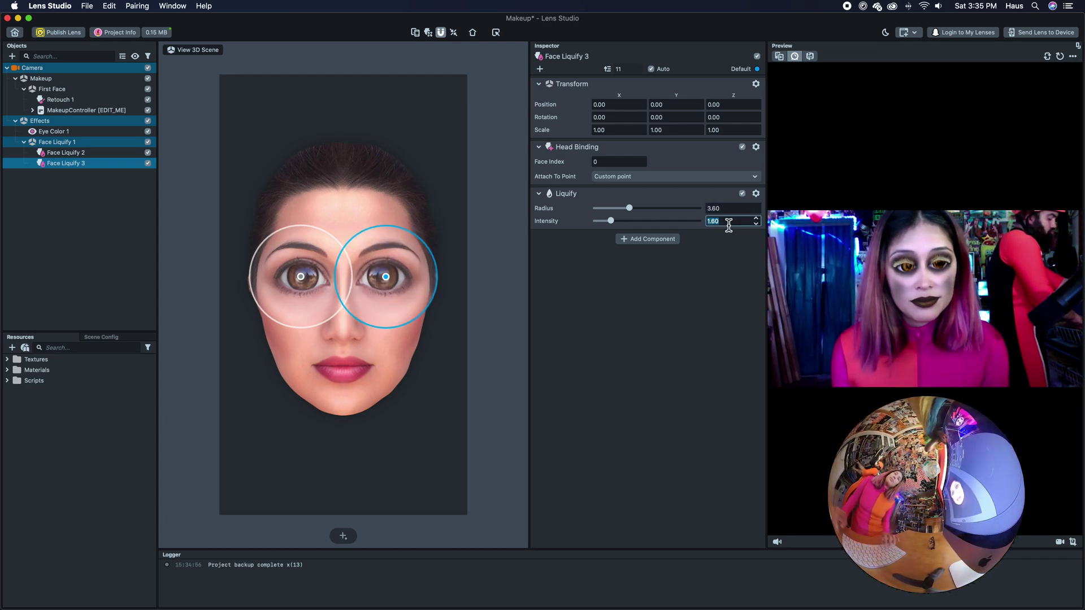
click(567, 307)
click(301, 276)
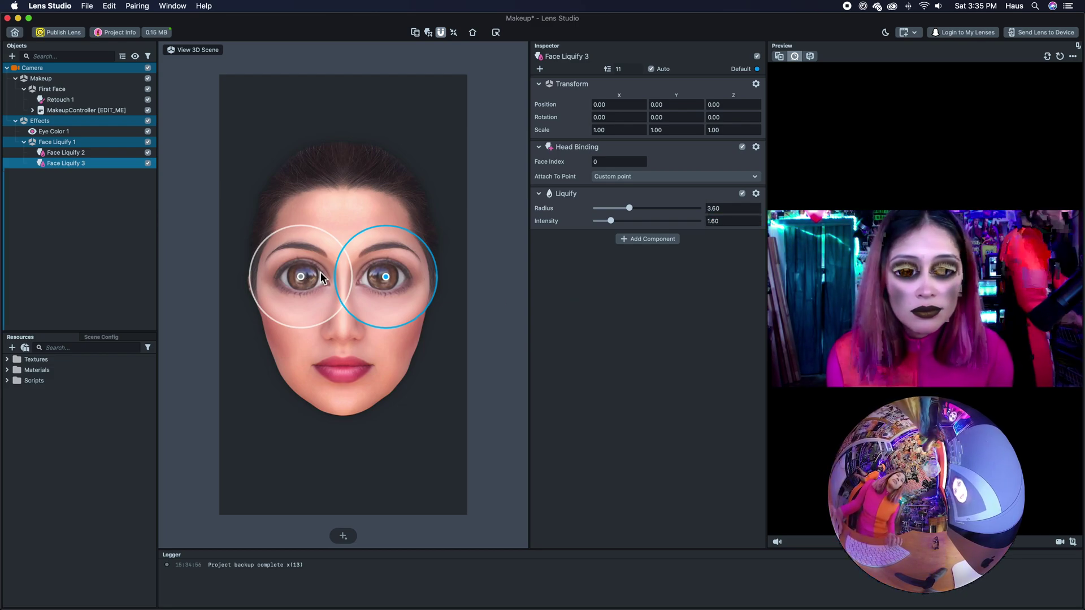
click(385, 276)
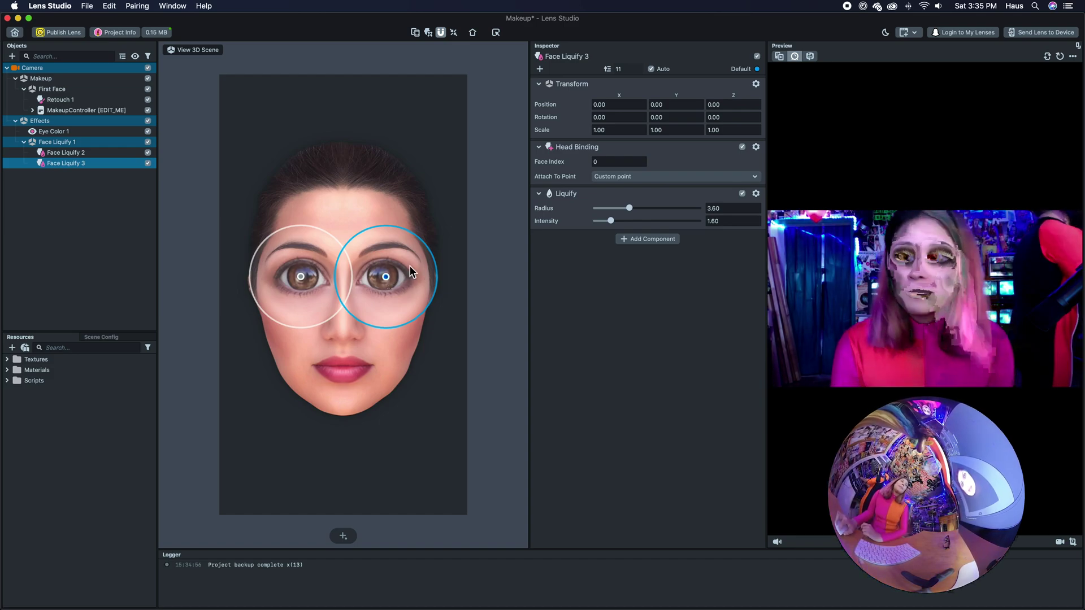
Collapse the Face Liquify object and add a Face Stretch effect to the scene.
click(23, 142)
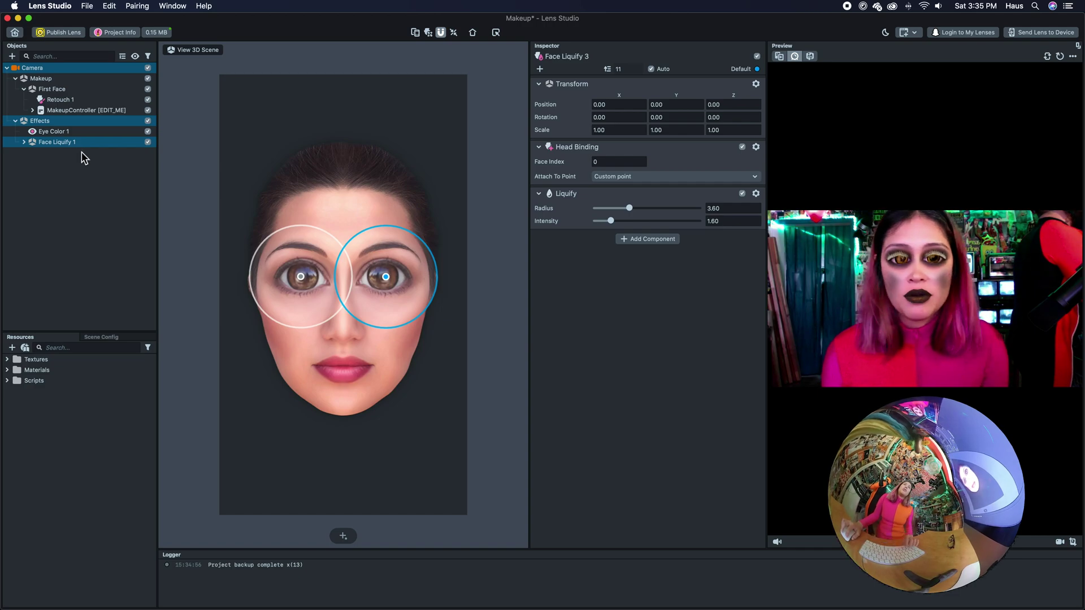
click(12, 56)
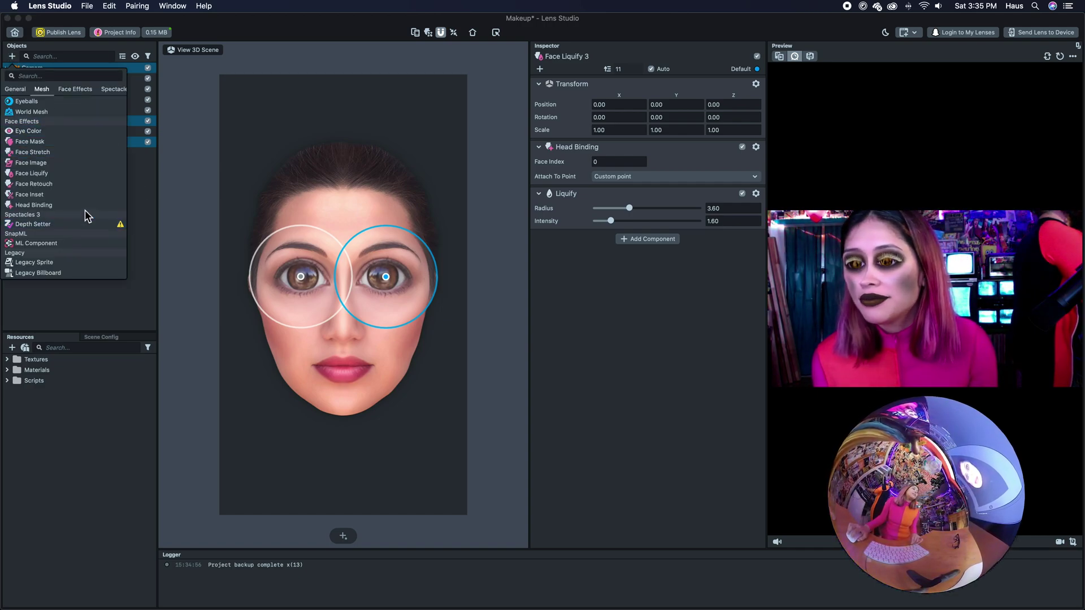
click(69, 154)
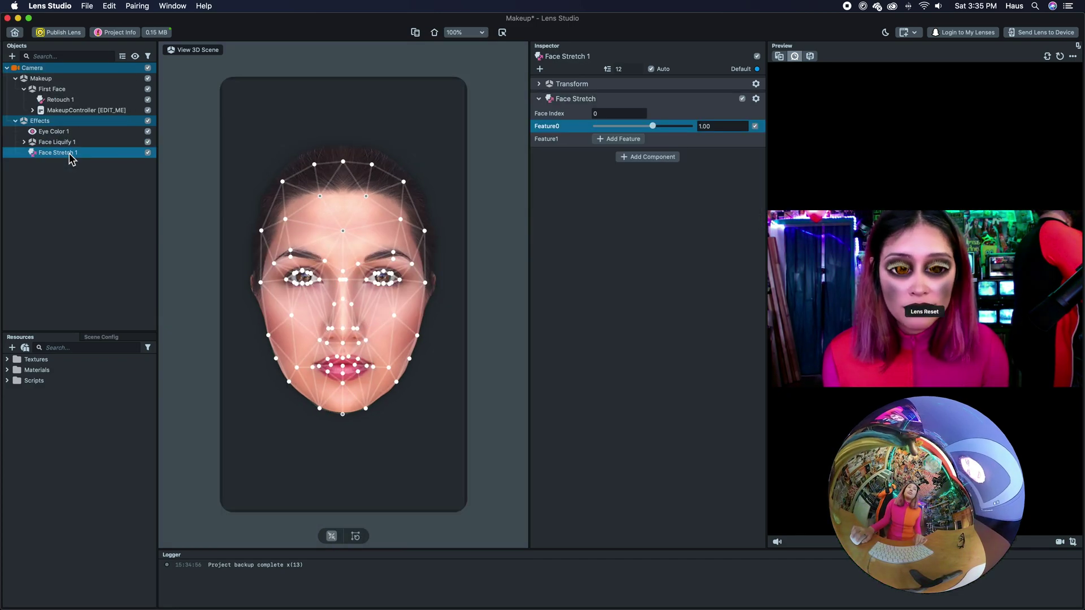
drag(69, 155, 71, 160)
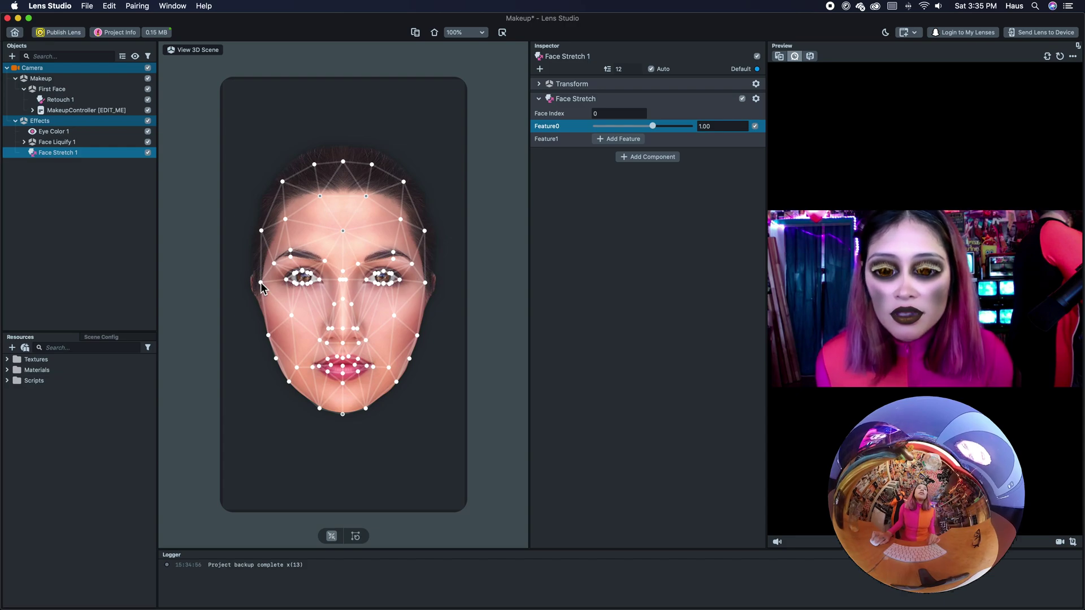
Try widening the face at the temples, undo it, and stretch the outer eye corners slightly outward.
drag(260, 283, 256, 282)
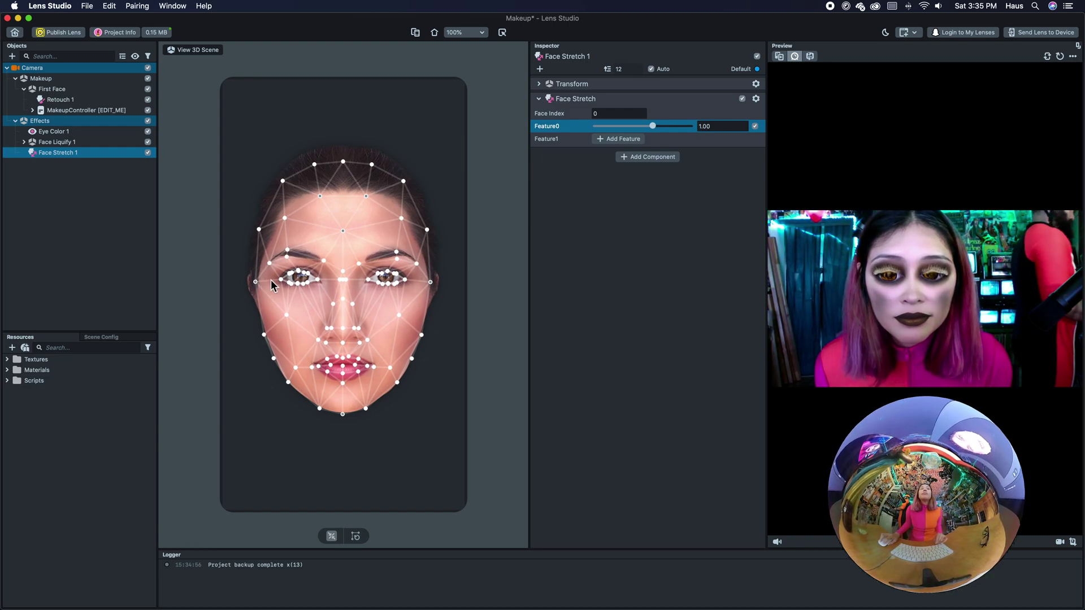
key(super+z)
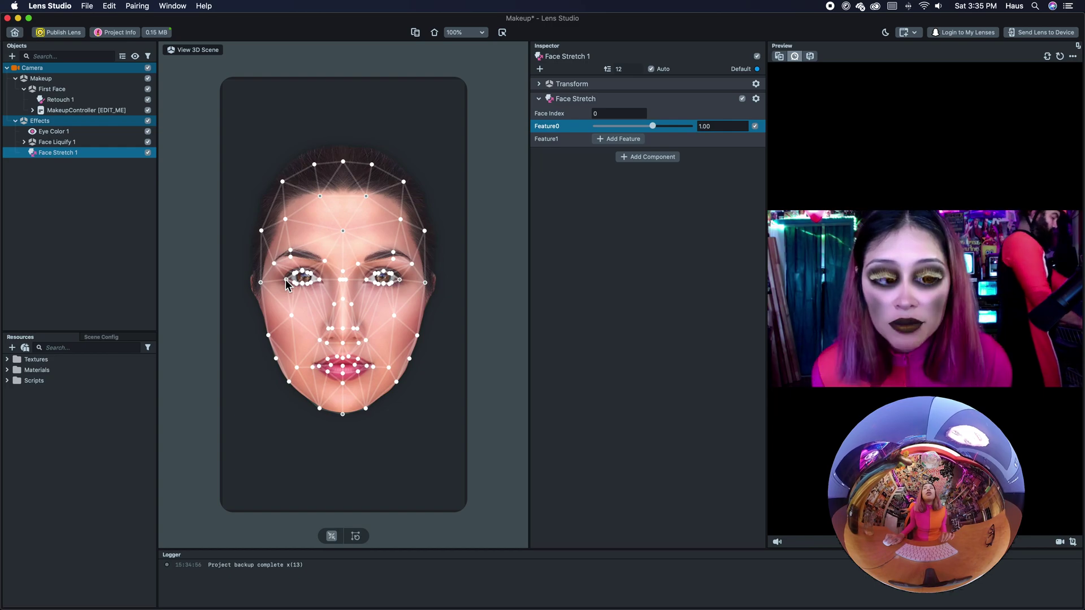
drag(286, 284, 282, 285)
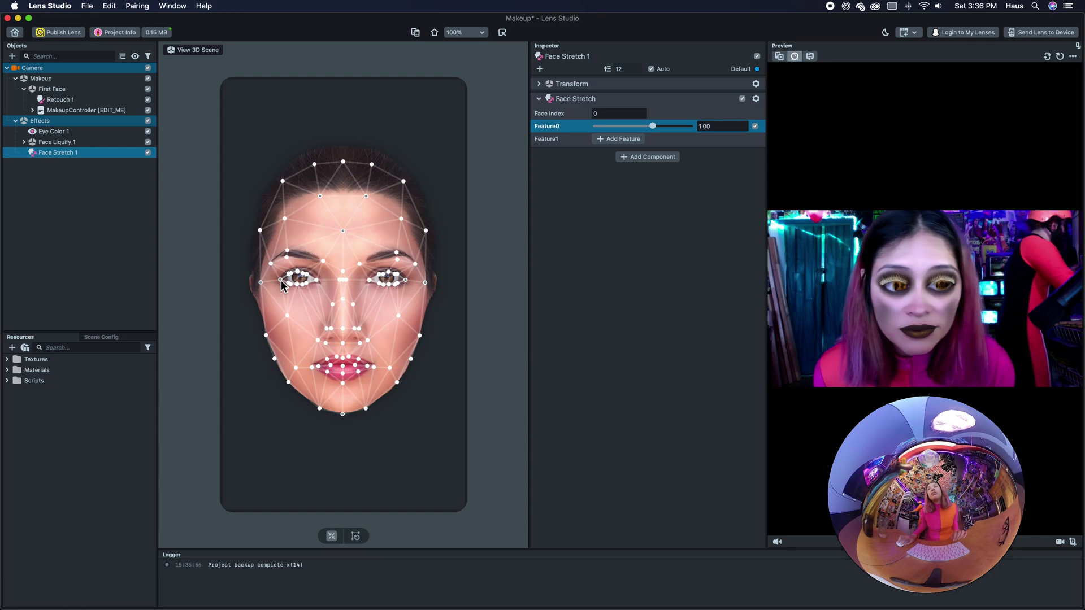
drag(282, 284, 277, 284)
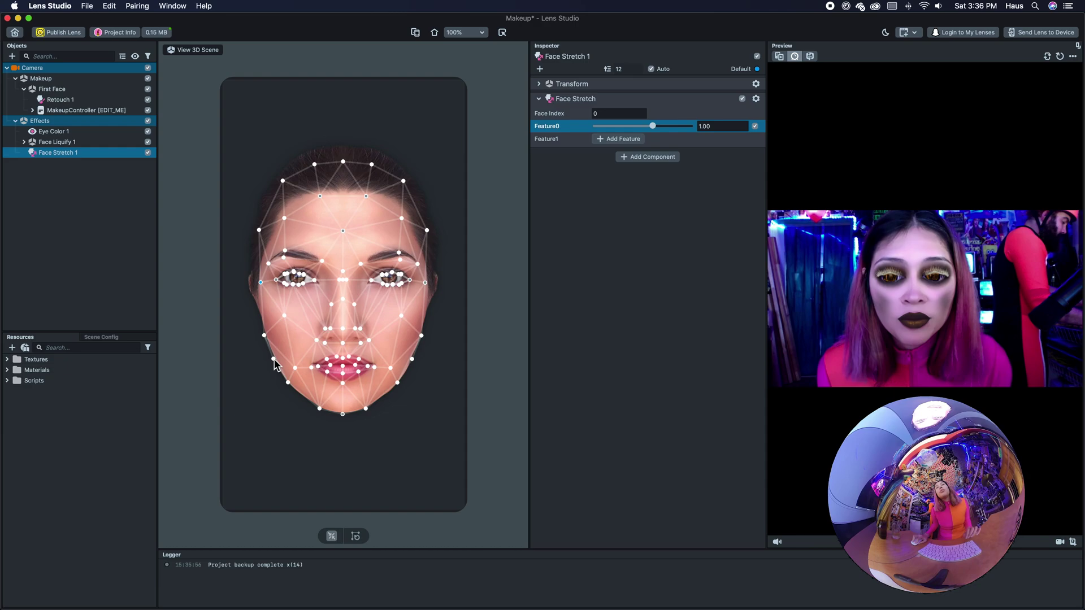
Reshape the lower face with Face Stretch, pulling the jaw-side points inward and the cheek and lower jaw points outward.
drag(274, 362, 282, 357)
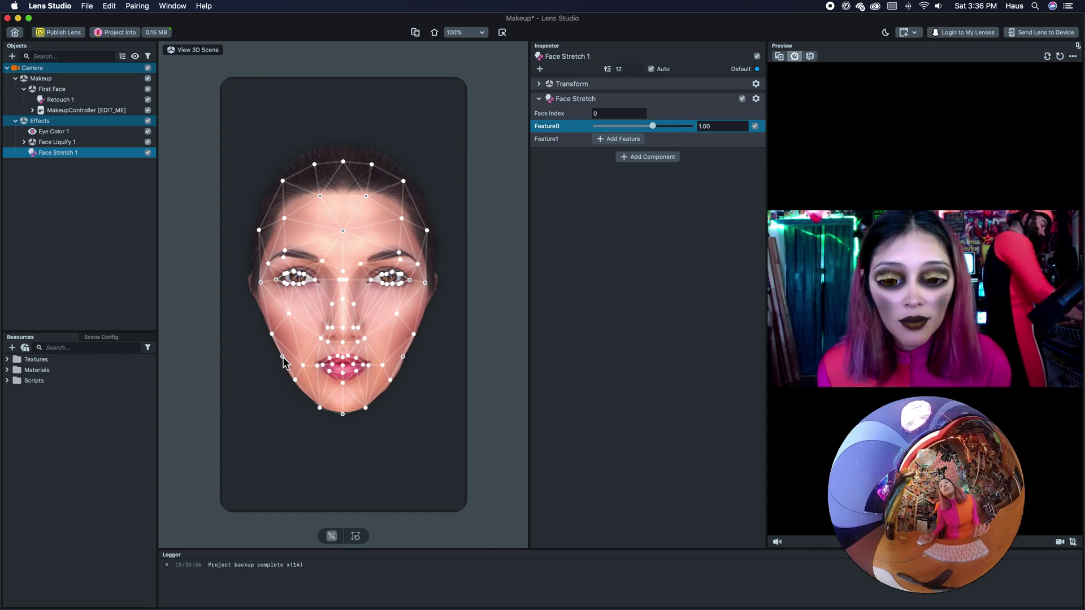
drag(273, 337, 267, 341)
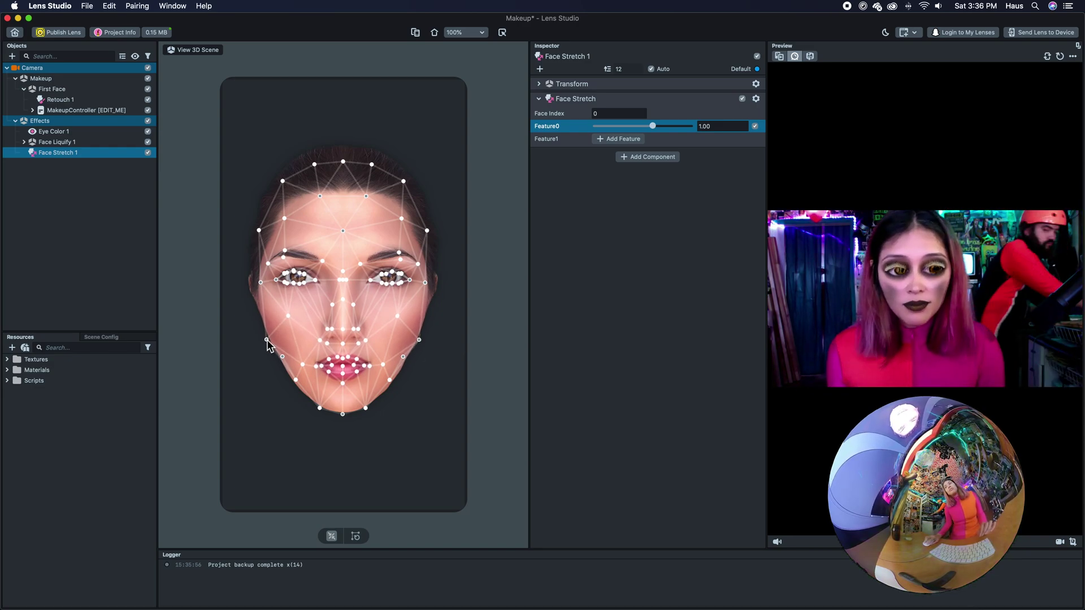
drag(266, 340, 266, 340)
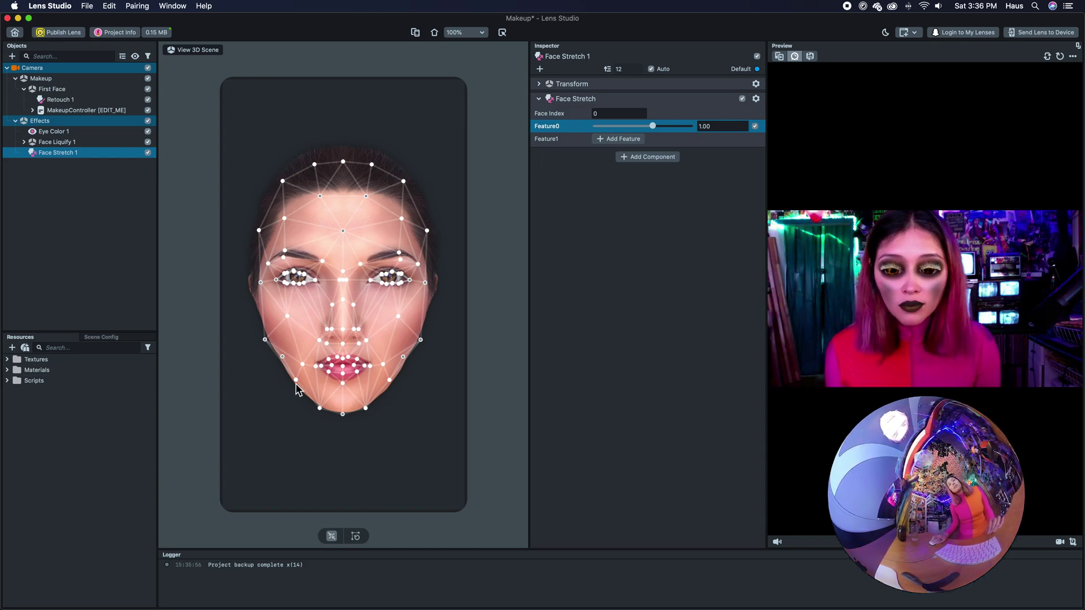
drag(295, 380, 285, 381)
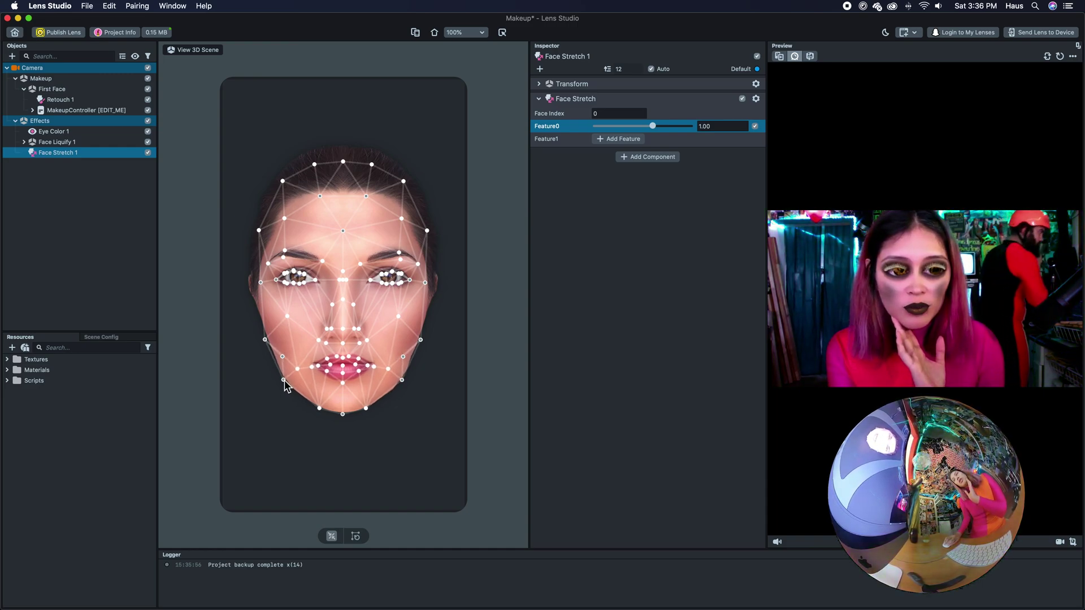
drag(285, 381, 280, 384)
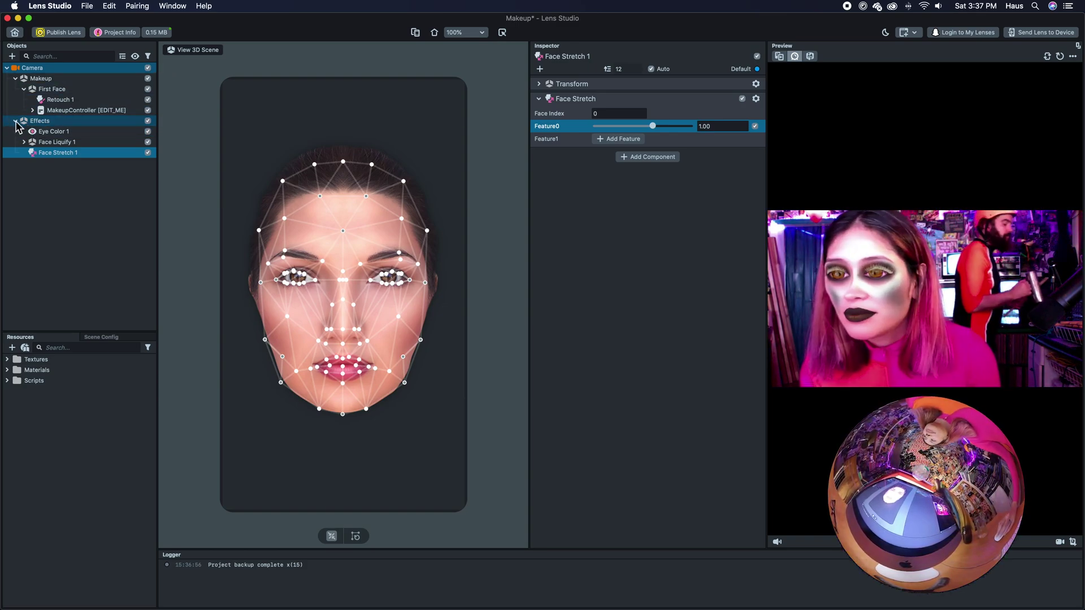
Add a Face Inset effect to the scene.
click(16, 121)
click(15, 121)
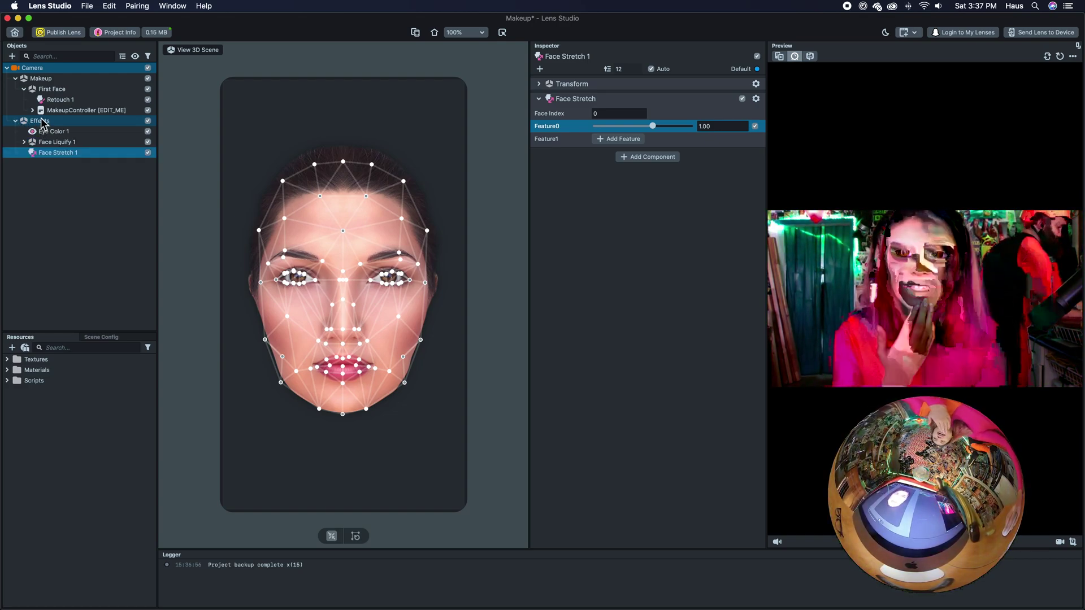
drag(40, 121, 12, 59)
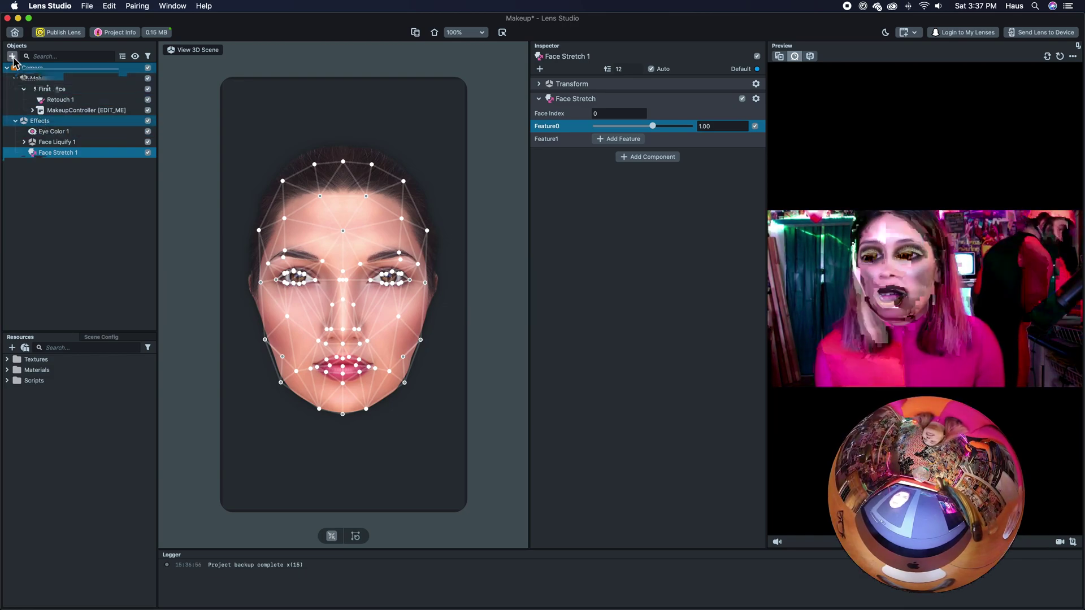
click(12, 57)
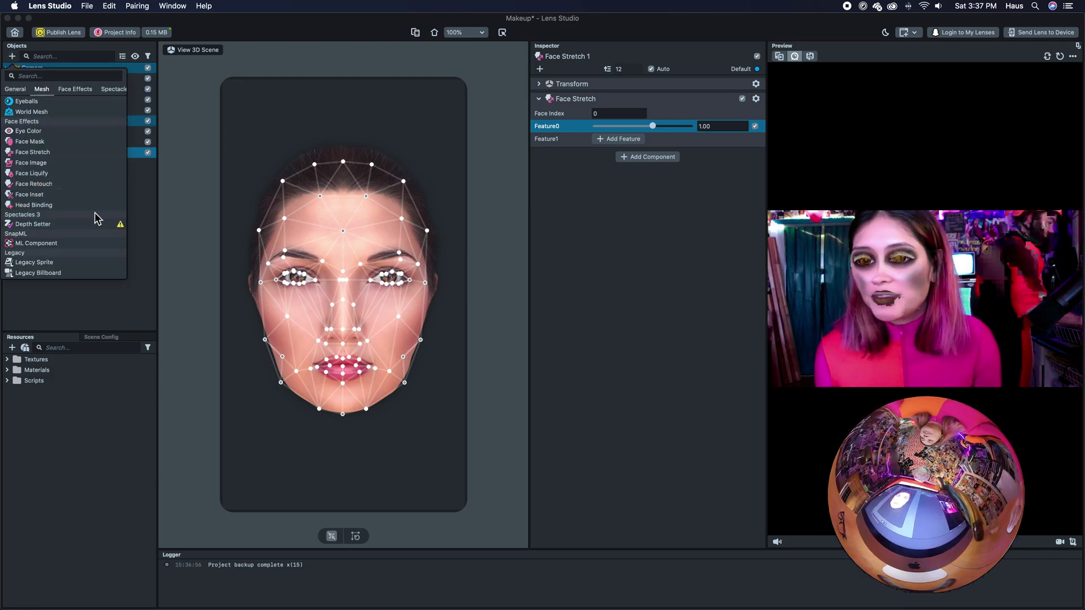
click(56, 195)
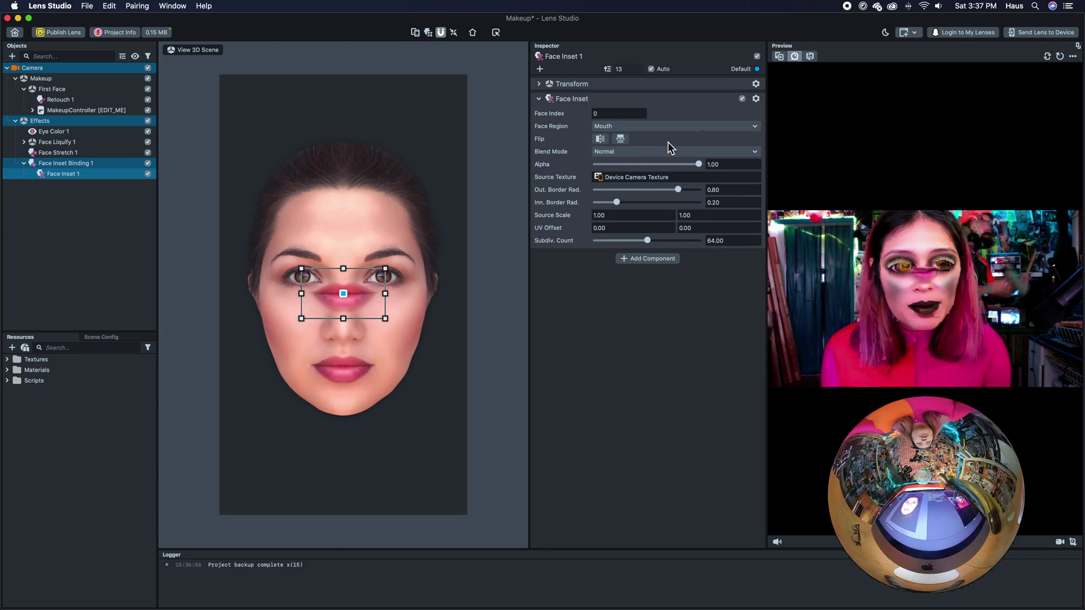
Set the Face Inset's region to Right Eye and place it in the middle of the forehead.
click(693, 127)
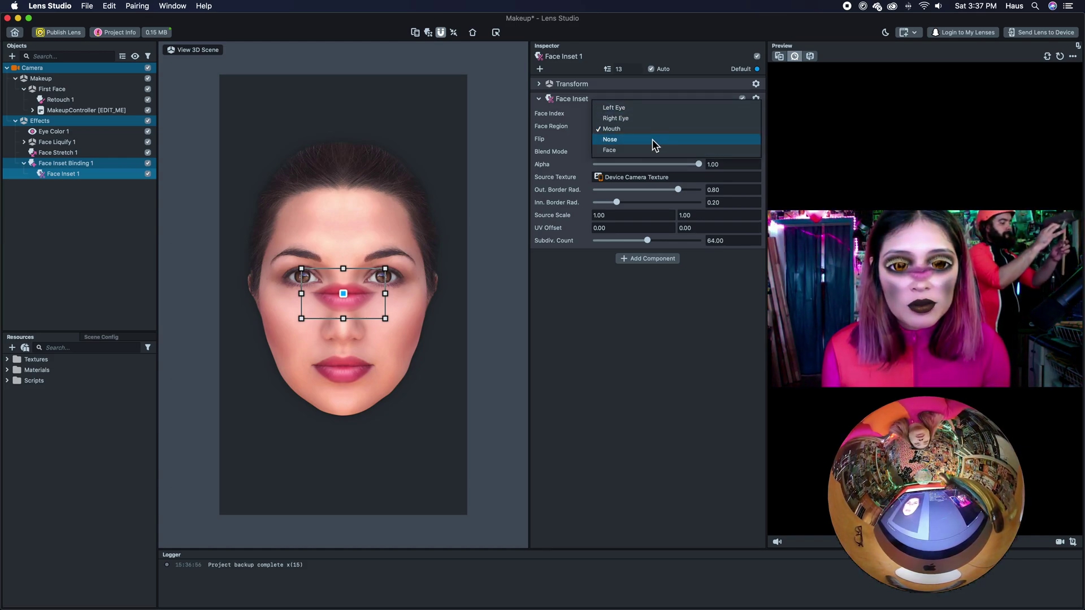
click(642, 107)
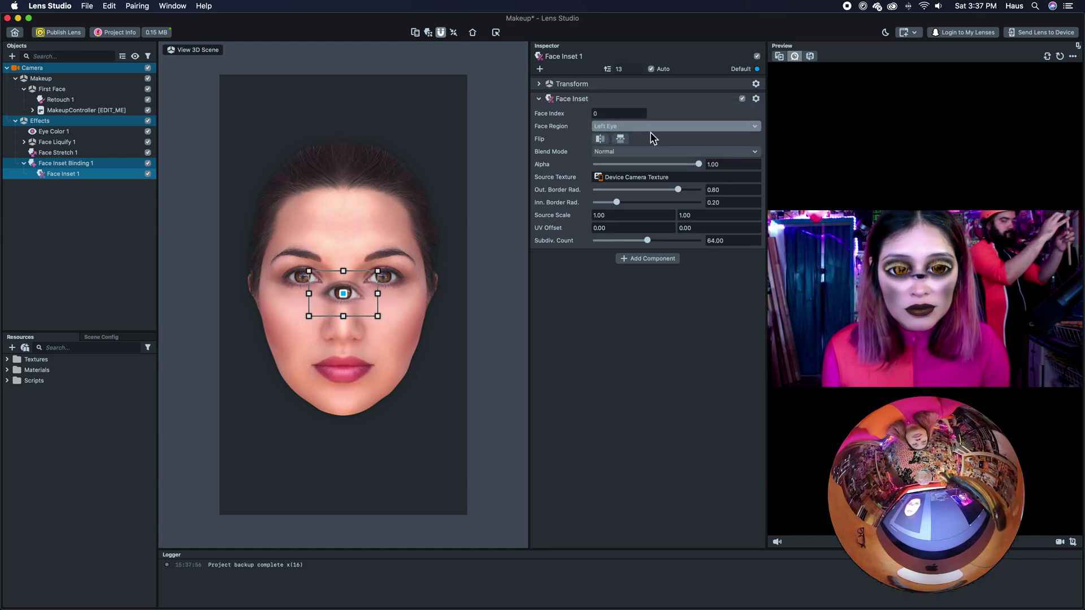
click(650, 129)
click(642, 142)
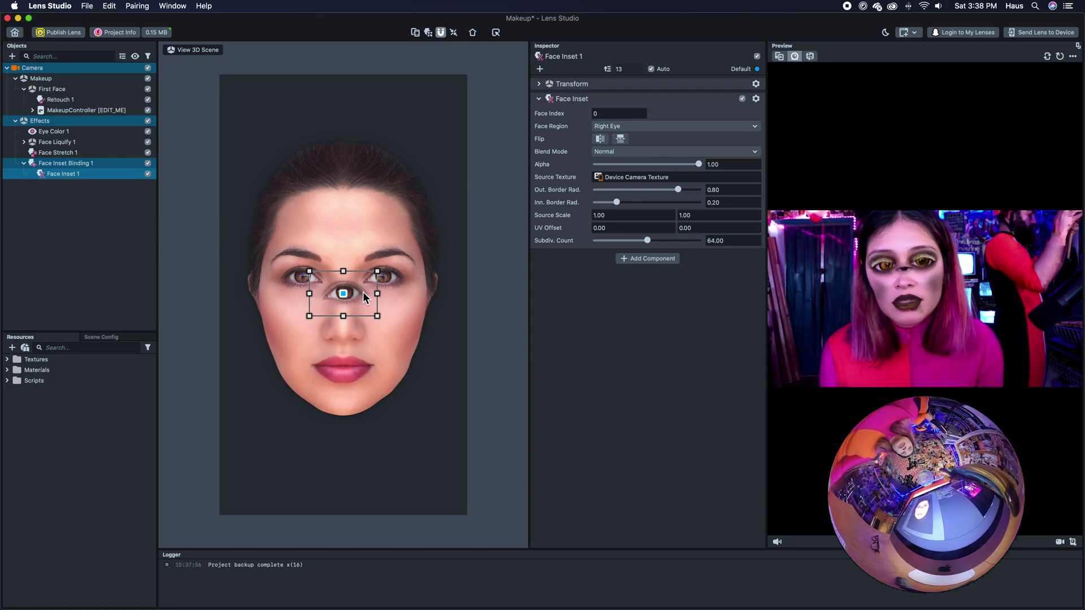
drag(363, 288, 363, 225)
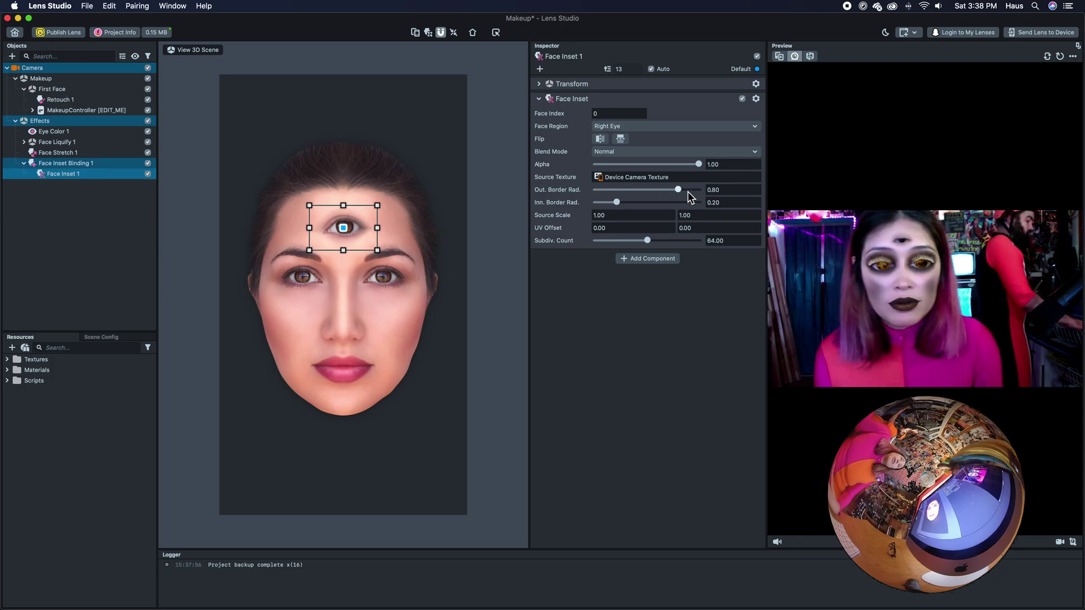
Use Render Target as the Face Inset's source texture, with outer border radius 1.00 and inner border radius 0.00.
click(659, 178)
click(457, 203)
click(457, 204)
click(457, 205)
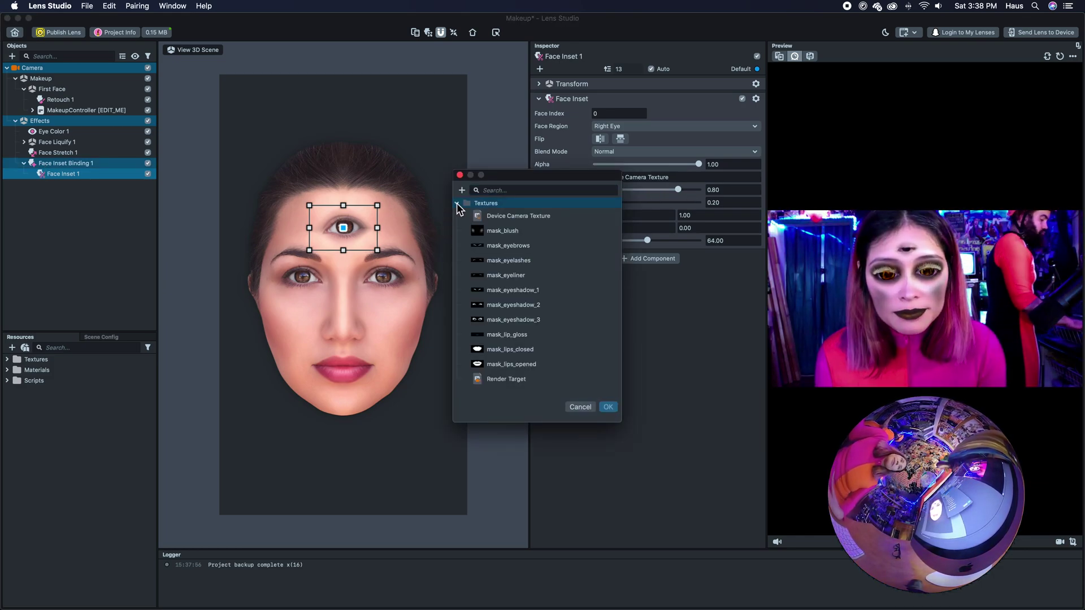
click(534, 353)
click(520, 378)
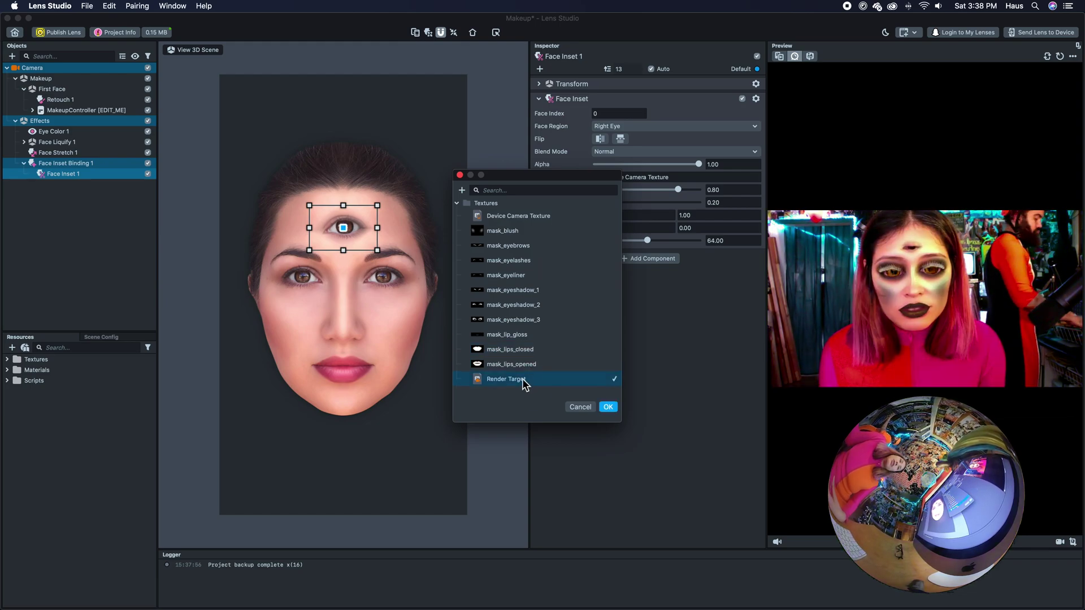
click(608, 407)
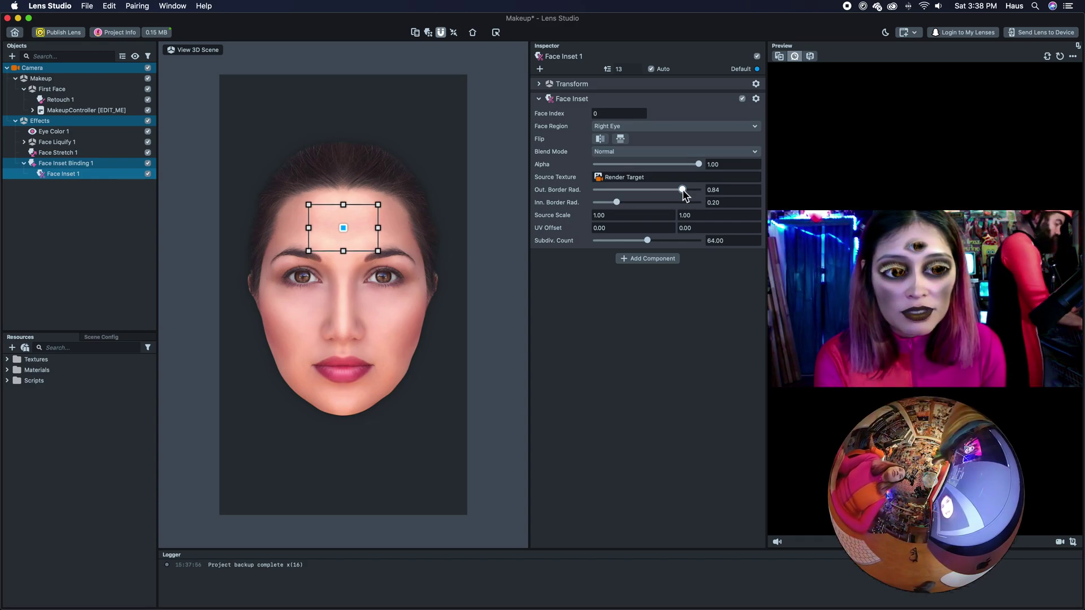
drag(679, 190, 699, 190)
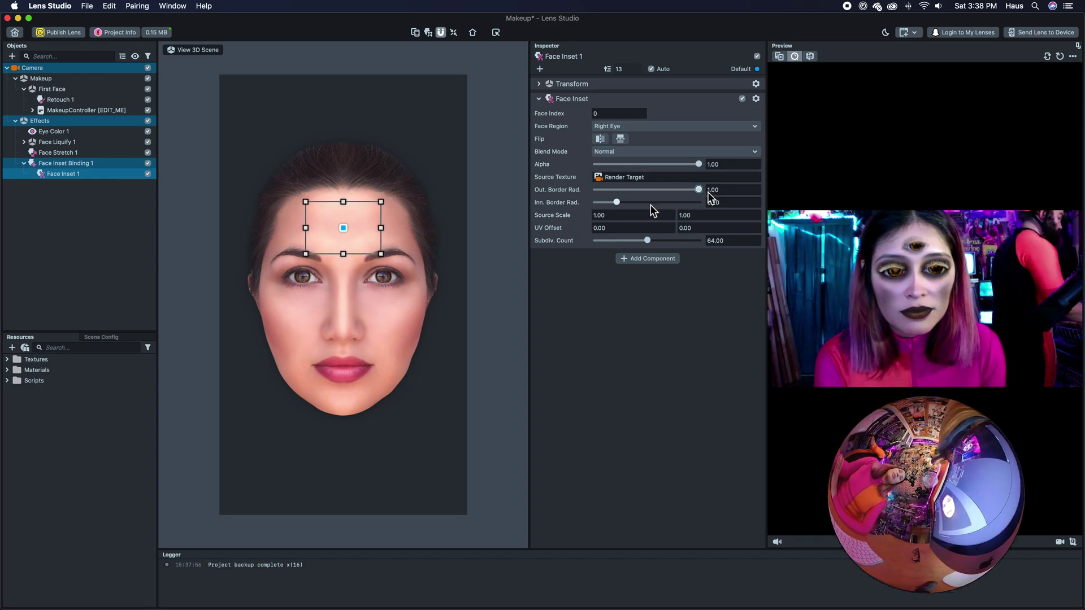
drag(617, 202, 590, 204)
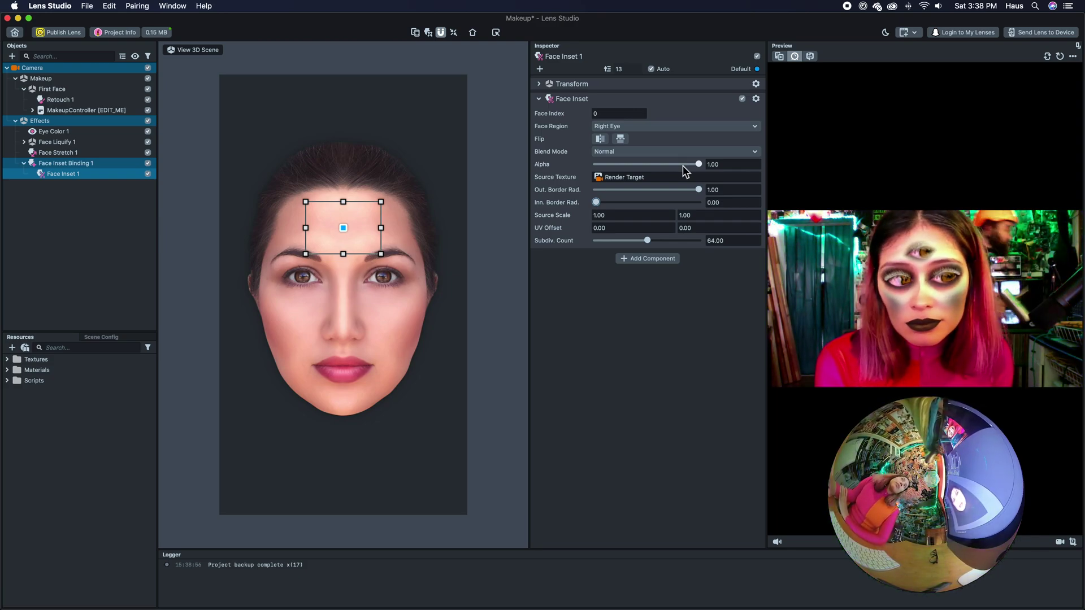
Switch the Face Inset's region to Nose, with alpha 0.96 and outer border radius 0.32.
click(635, 127)
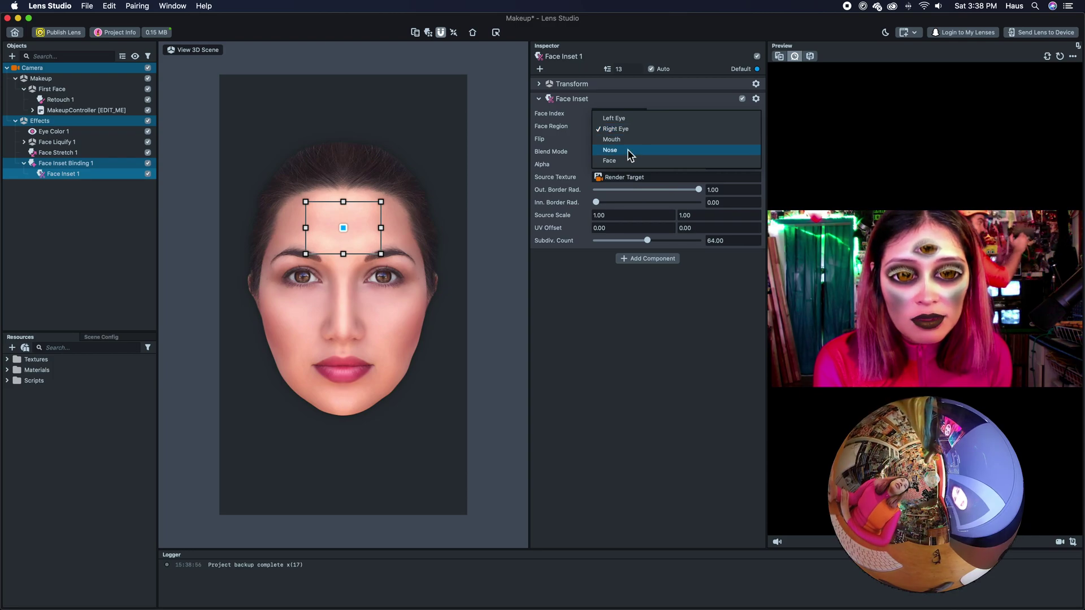
click(627, 149)
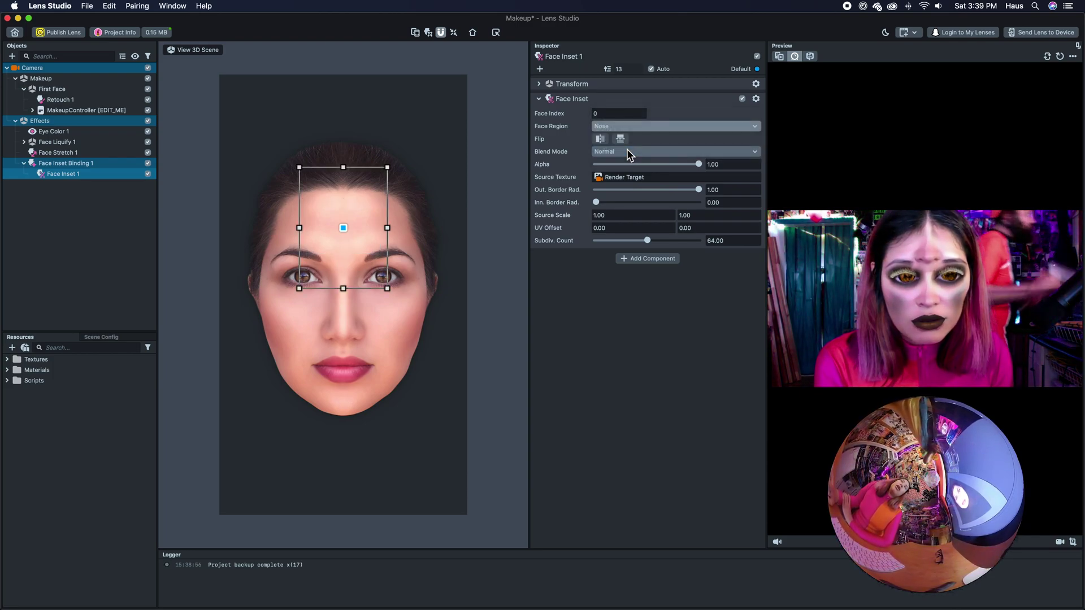
drag(698, 189, 614, 192)
mouse_move(698, 164)
mouse_down()
mouse_move(662, 164)
mouse_move(694, 164)
mouse_up()
drag(614, 190, 628, 191)
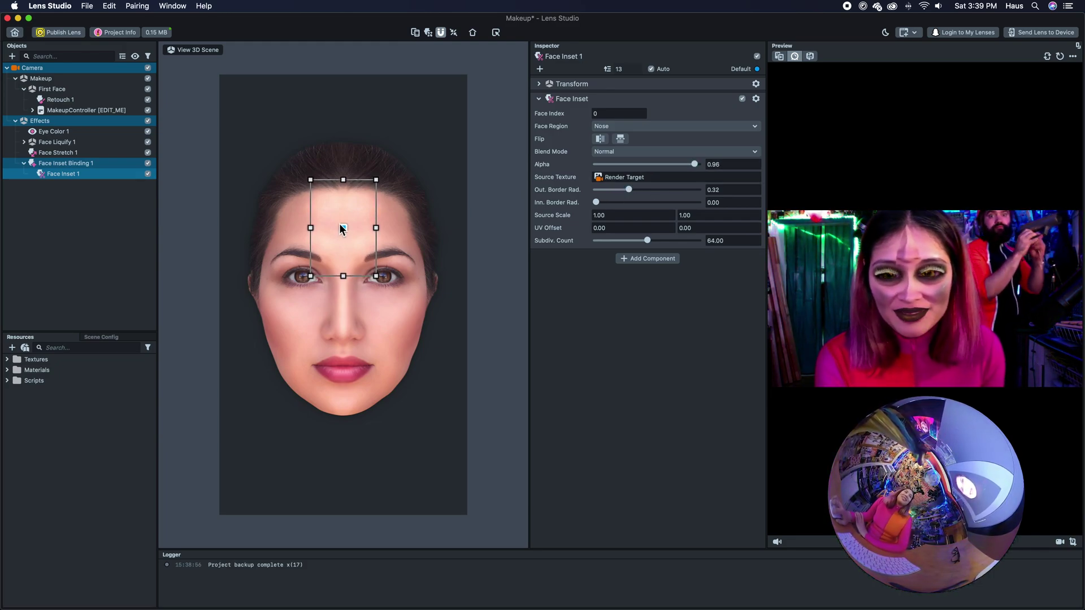
Move the nose inset down over the nose and shrink it to a narrow box between the eyes.
drag(357, 226, 357, 294)
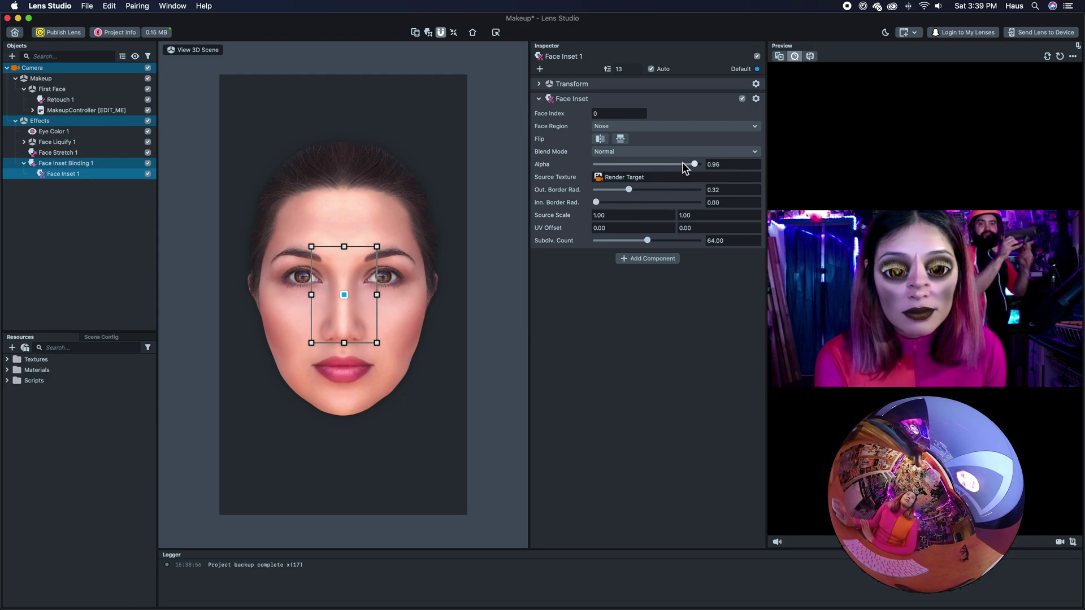
drag(376, 246, 358, 275)
drag(348, 318, 354, 293)
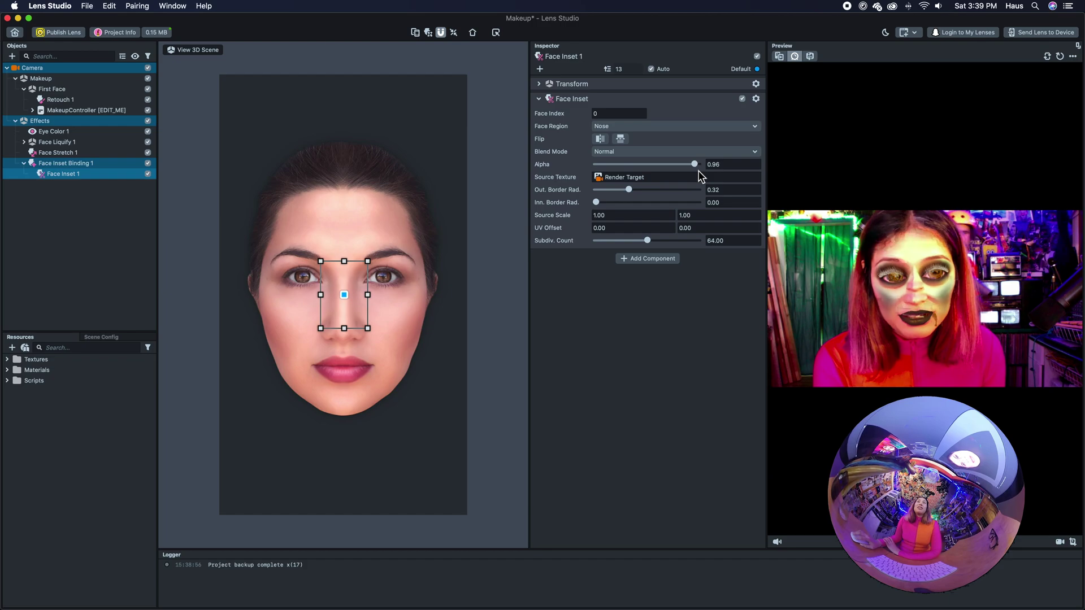
Lower the Face Inset's alpha to 0.57.
drag(684, 165, 657, 169)
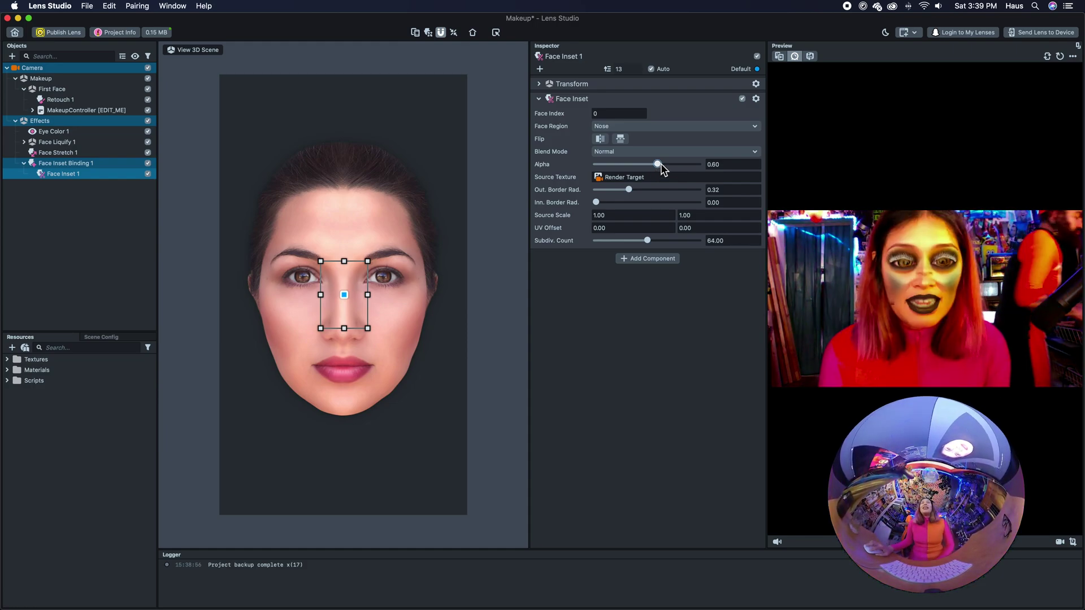
drag(661, 165, 653, 164)
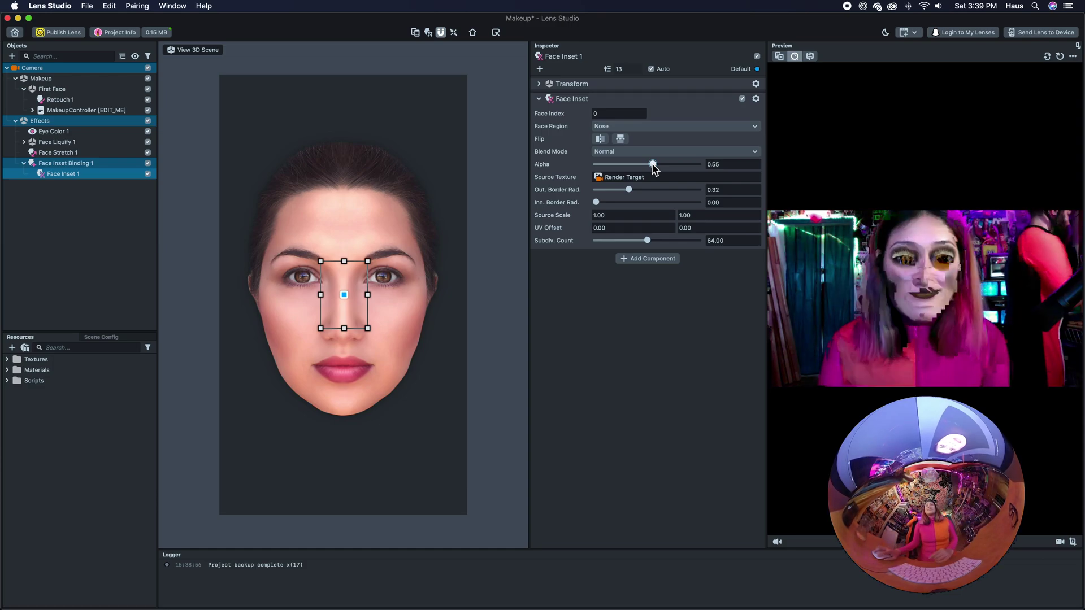
drag(653, 164, 655, 164)
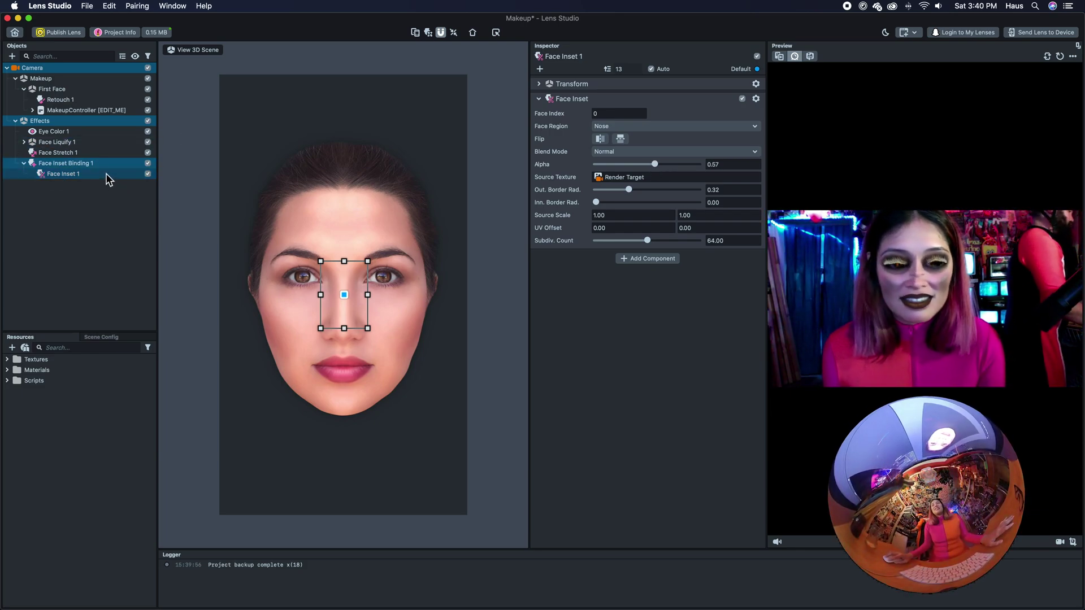
Delete Face Inset Binding 1 together with its inset.
click(84, 163)
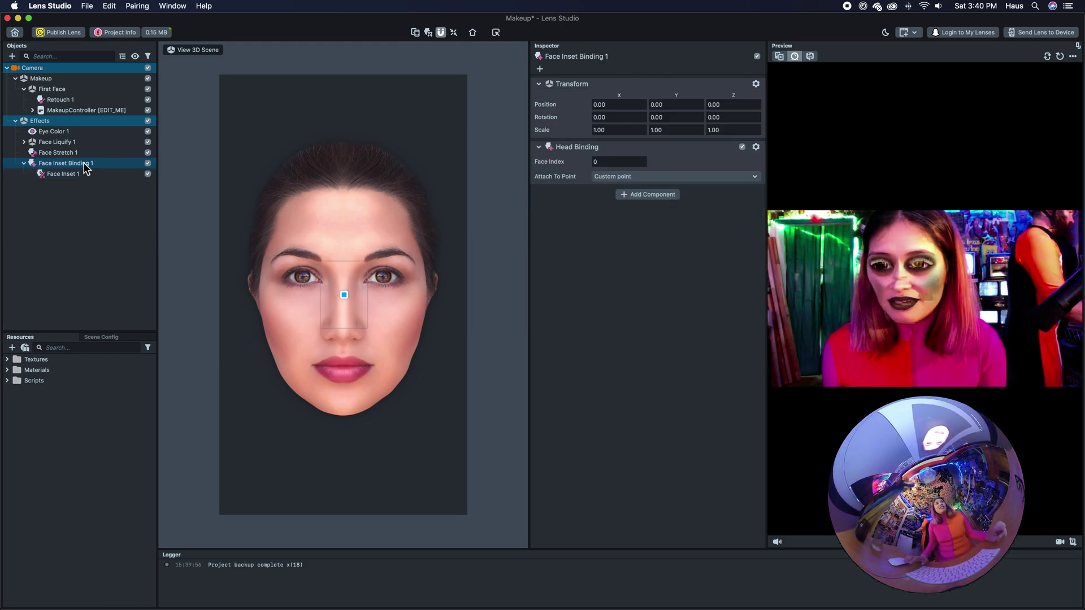
right_click(85, 165)
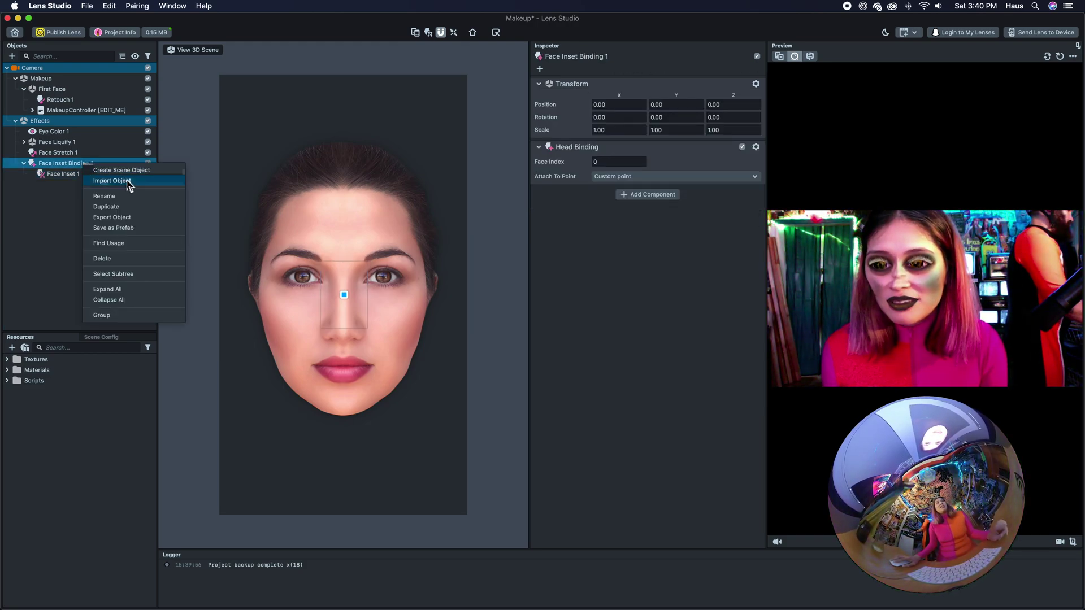
click(127, 258)
Collapse the Effects group and nest it inside the First Face object.
click(34, 121)
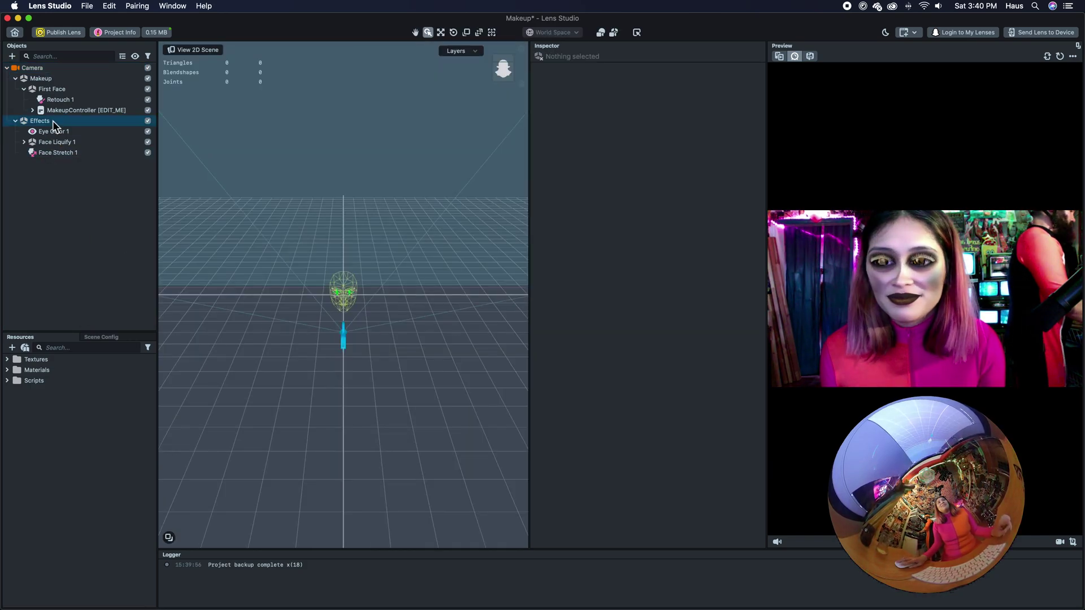
click(16, 121)
mouse_move(24, 121)
mouse_down()
mouse_move(50, 94)
mouse_move(49, 125)
mouse_up()
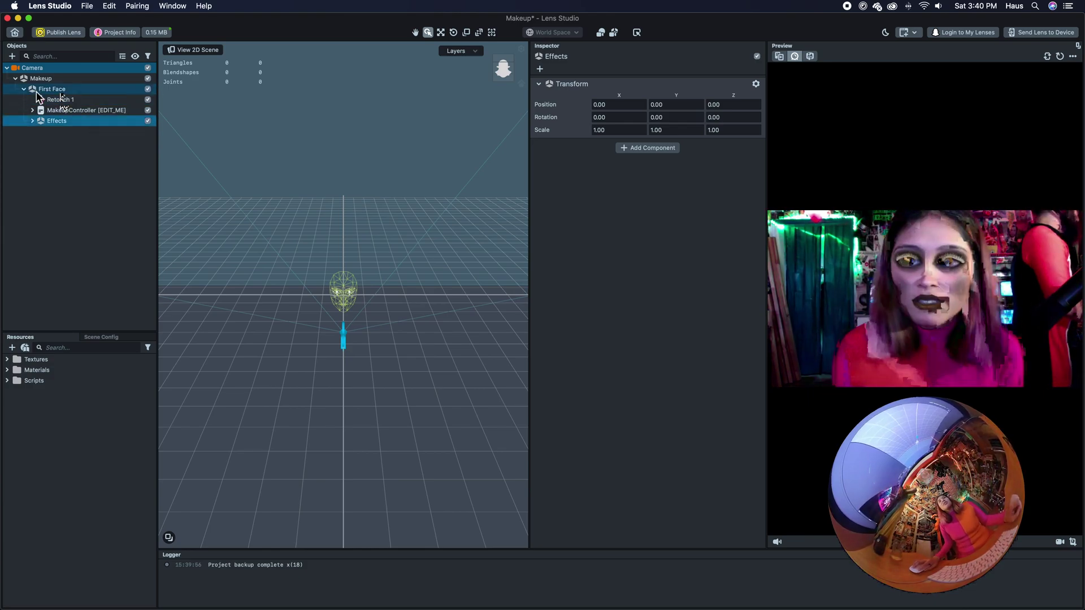
Duplicate the First Face object and expand the copy, First Face 2.
click(24, 89)
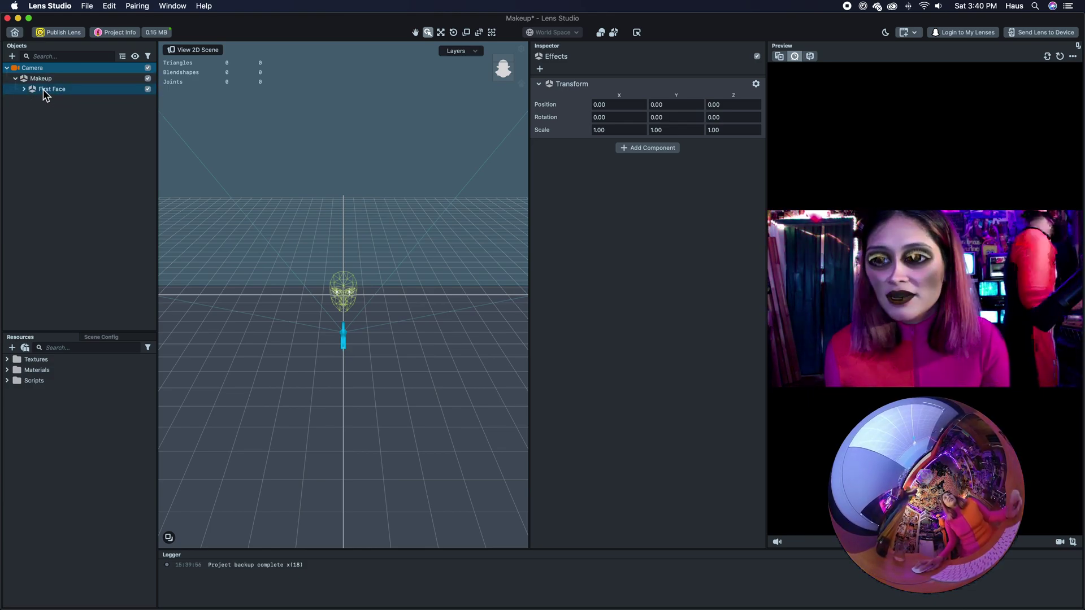
right_click(40, 91)
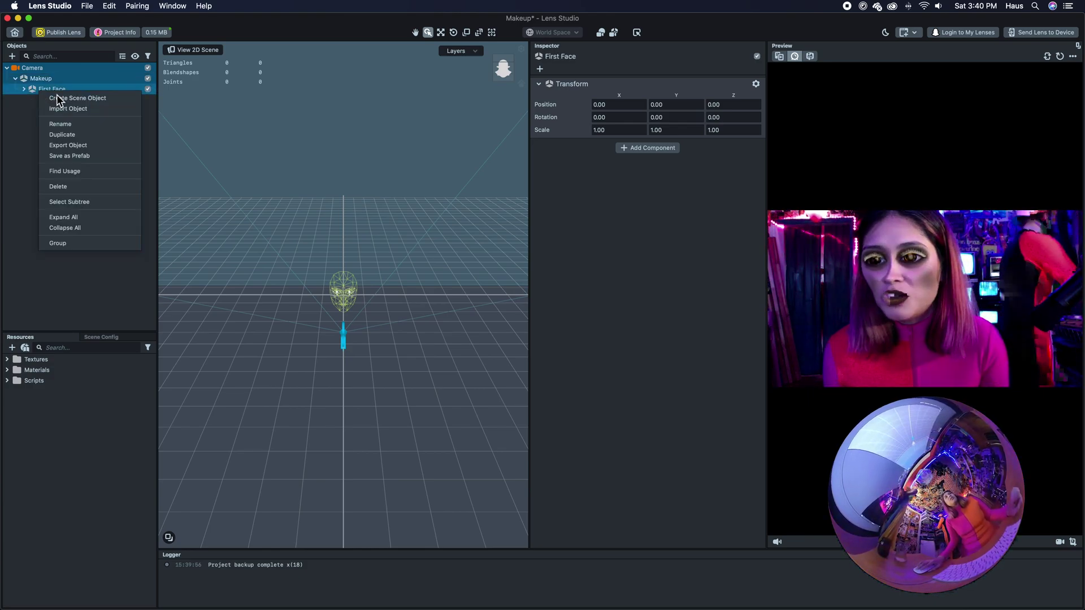
click(80, 134)
click(24, 99)
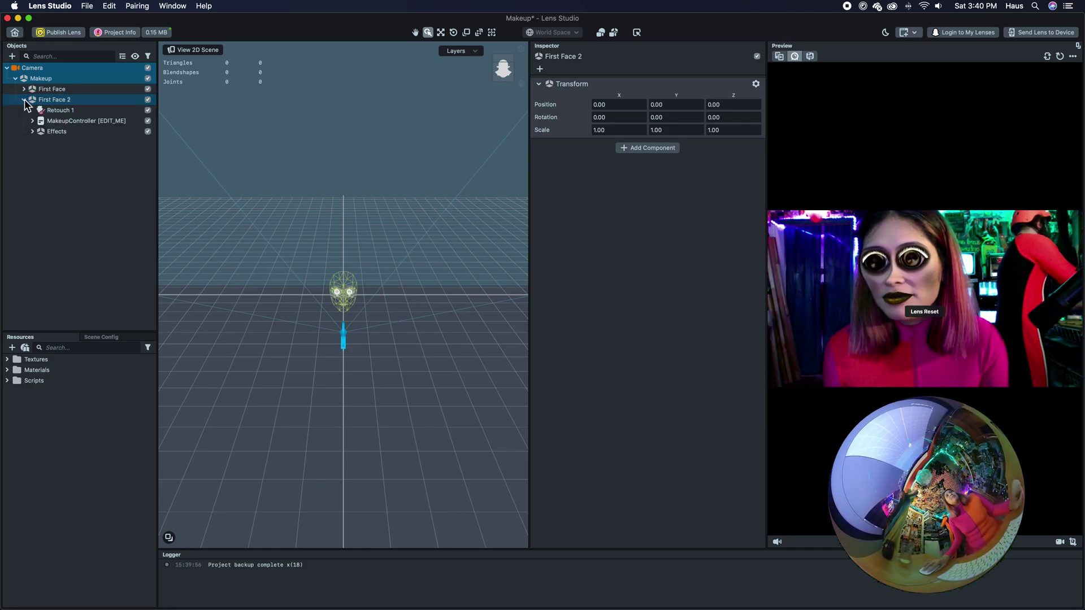
Open the Face Retouch settings of Retouch 1 under First Face 2.
click(52, 112)
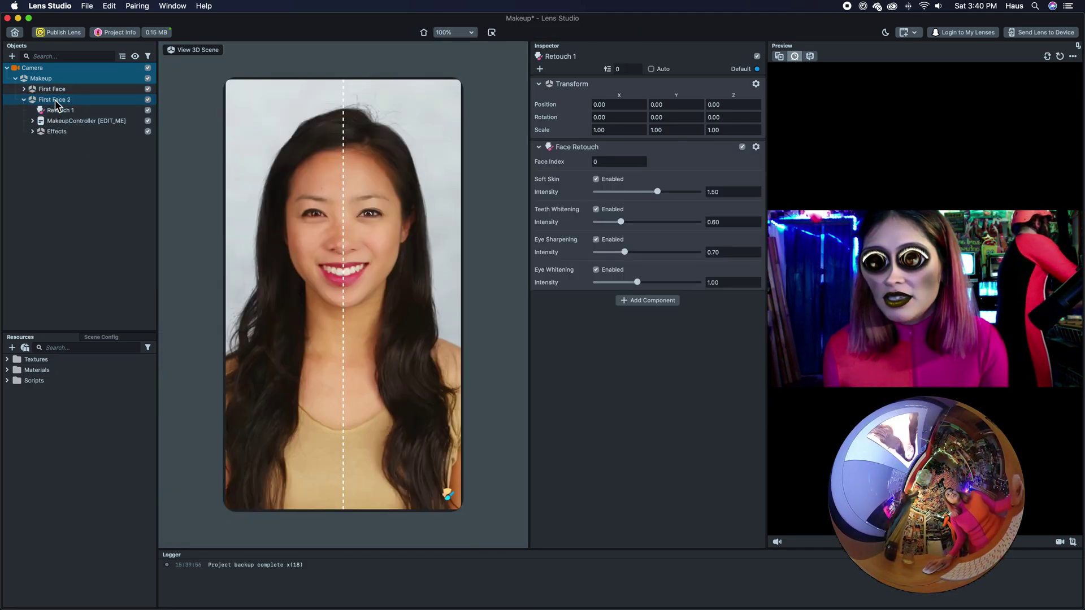
click(55, 100)
click(67, 111)
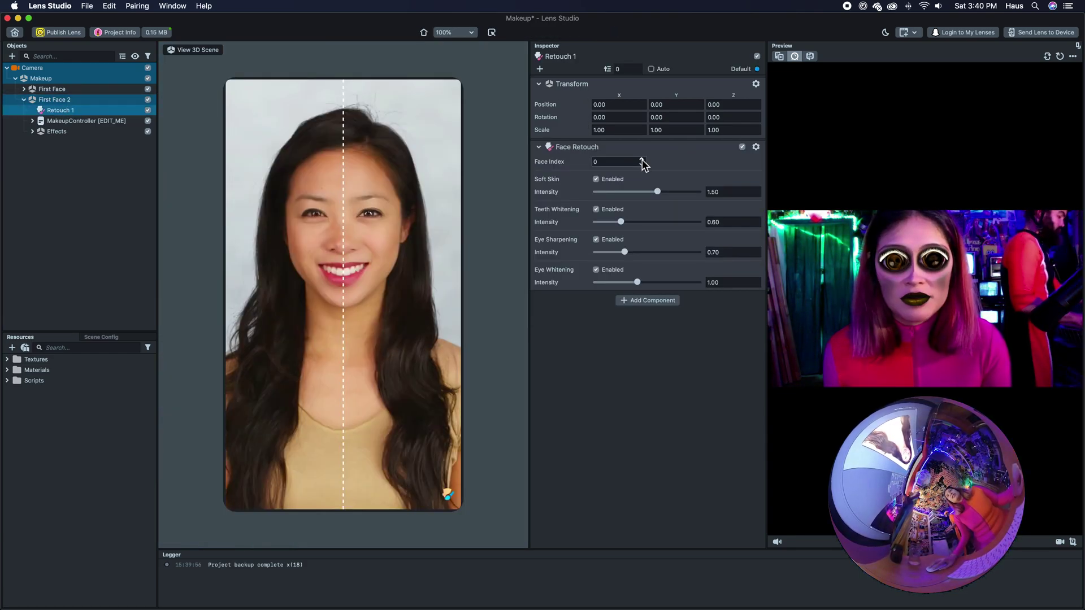
Set the Face Index of First Face 2's MakeupController to Second and collapse the controller.
click(113, 121)
click(32, 121)
click(32, 121)
click(32, 121)
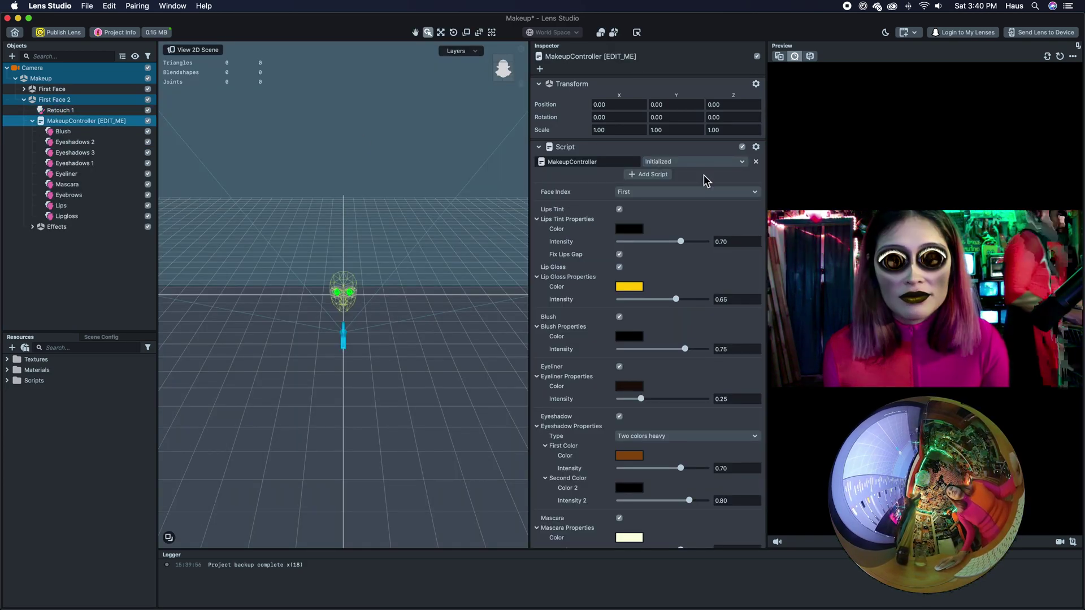
click(695, 161)
click(695, 162)
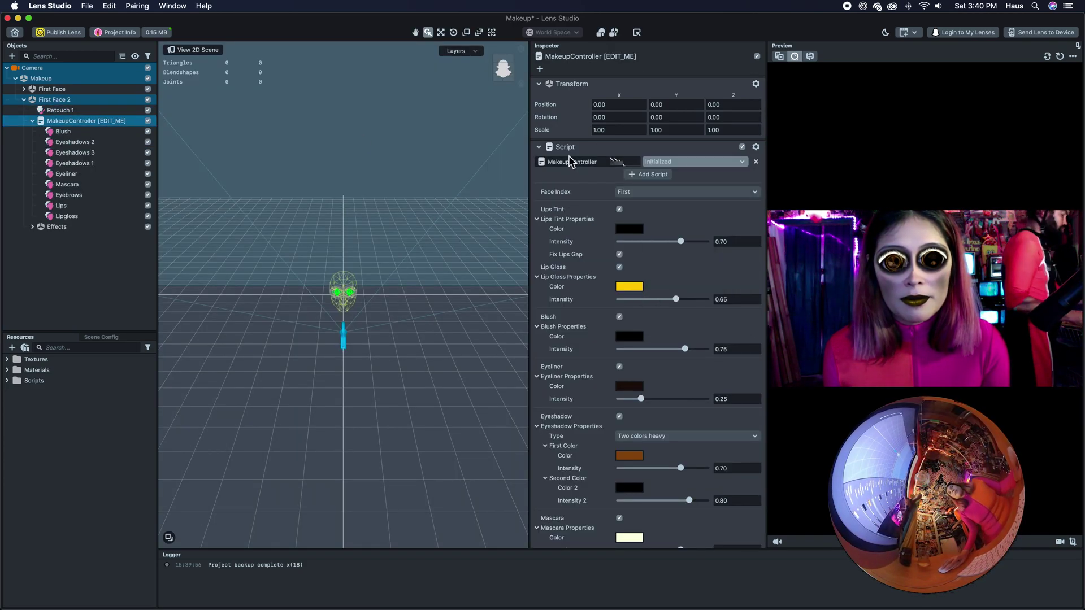
click(729, 193)
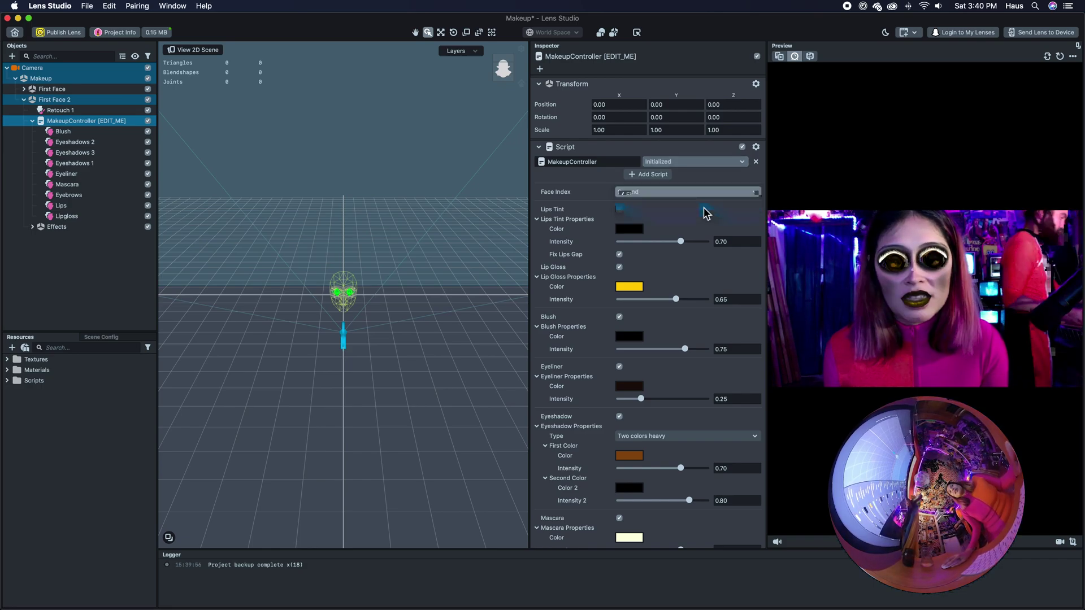
click(703, 208)
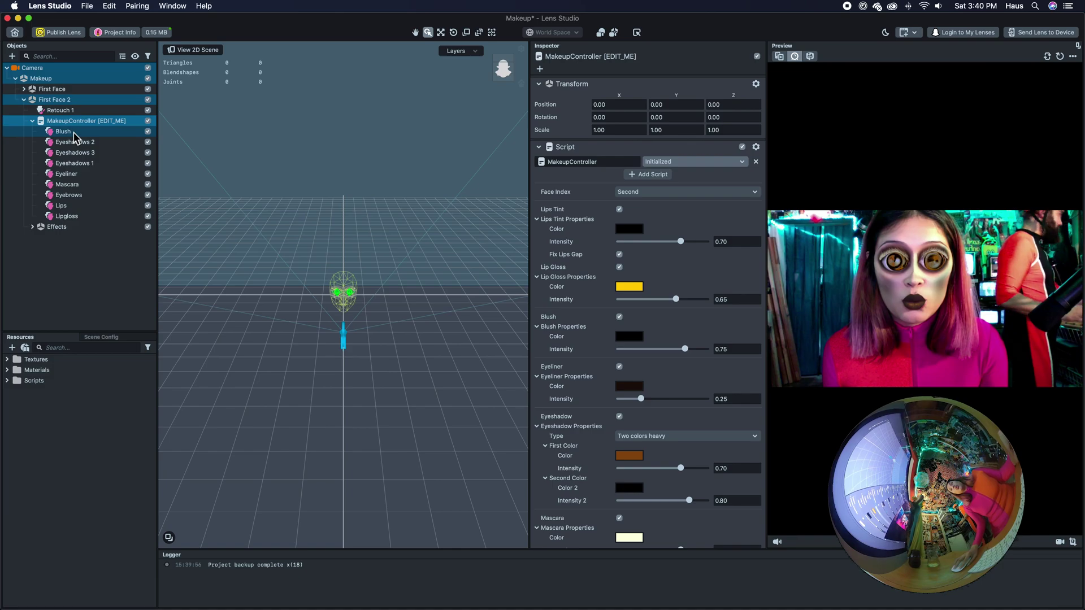
click(31, 121)
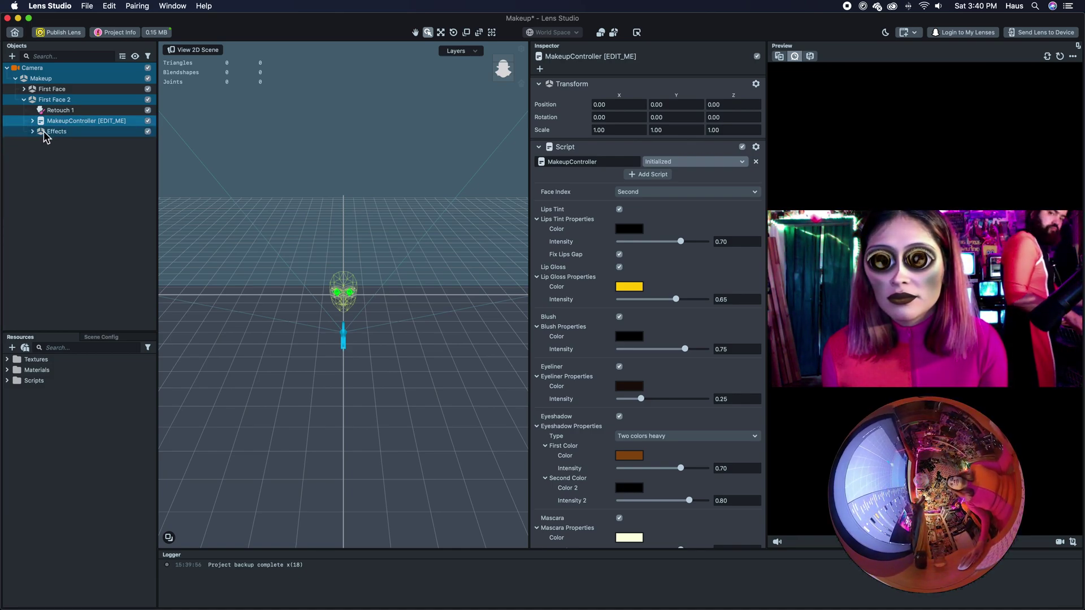
Expand the Effects group under First Face 2 and set the Face Index of Eye Color 1 to 1.
click(44, 131)
click(32, 132)
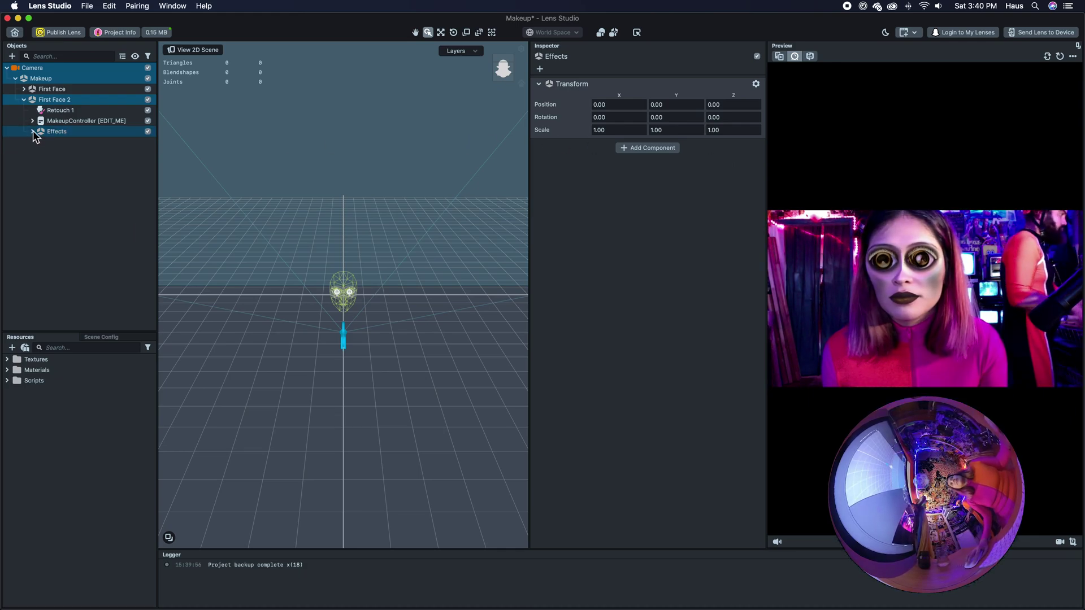
click(64, 143)
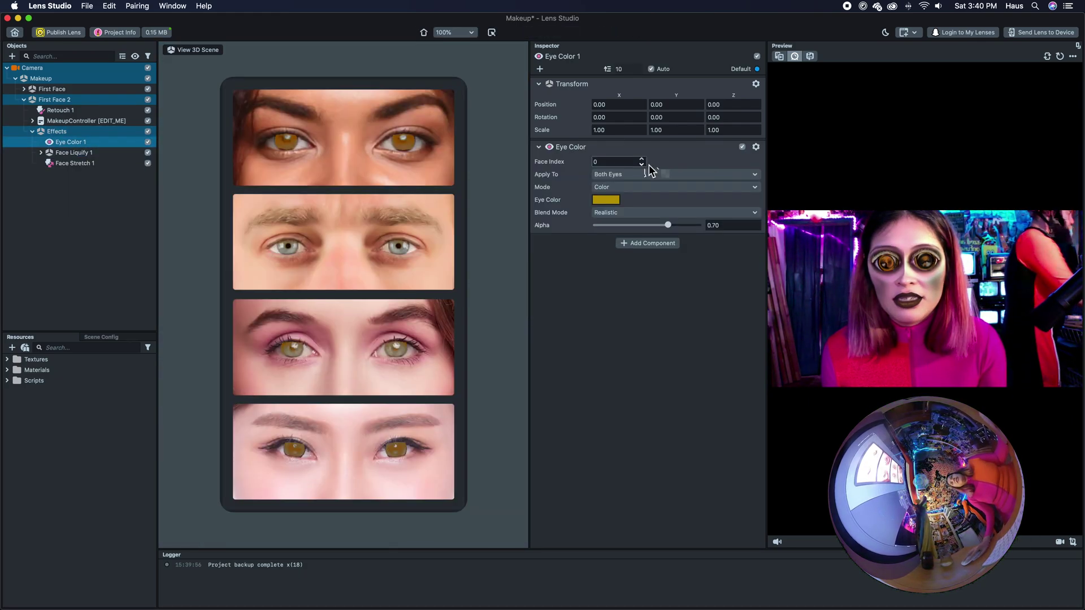
click(642, 159)
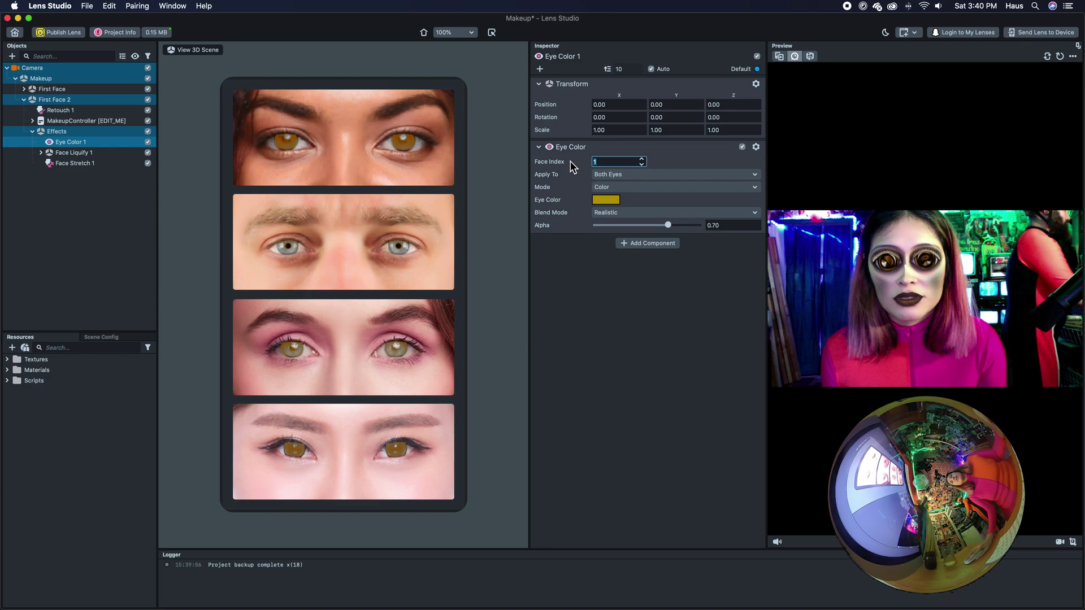
Expand Face Liquify 1 in First Face 2's Effects and set the Face Index of both Face Liquify 2 and Face Liquify 3 to 1.
click(72, 152)
click(41, 153)
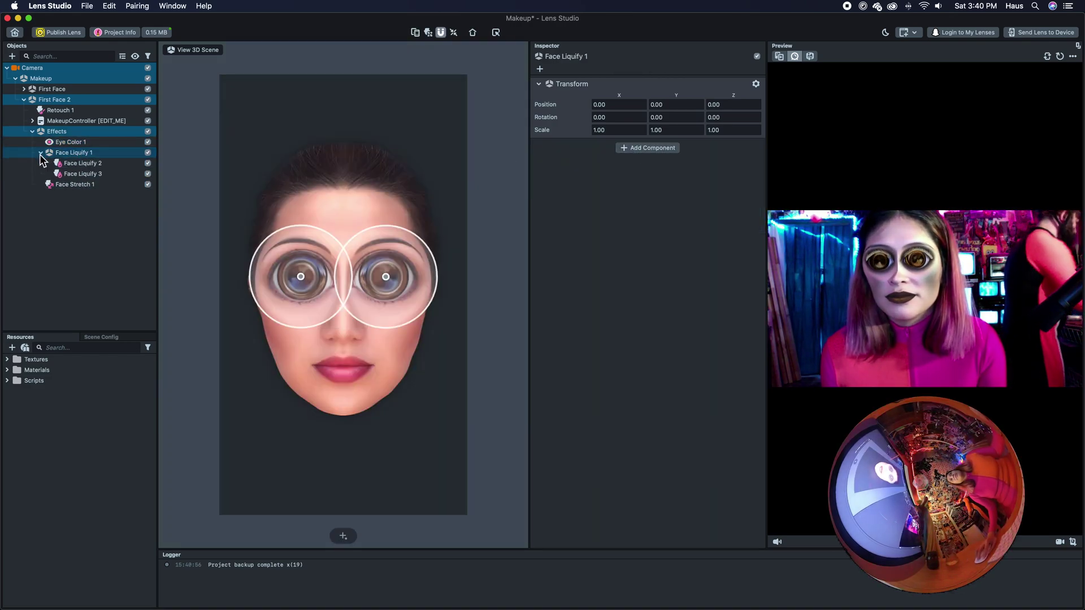
click(76, 161)
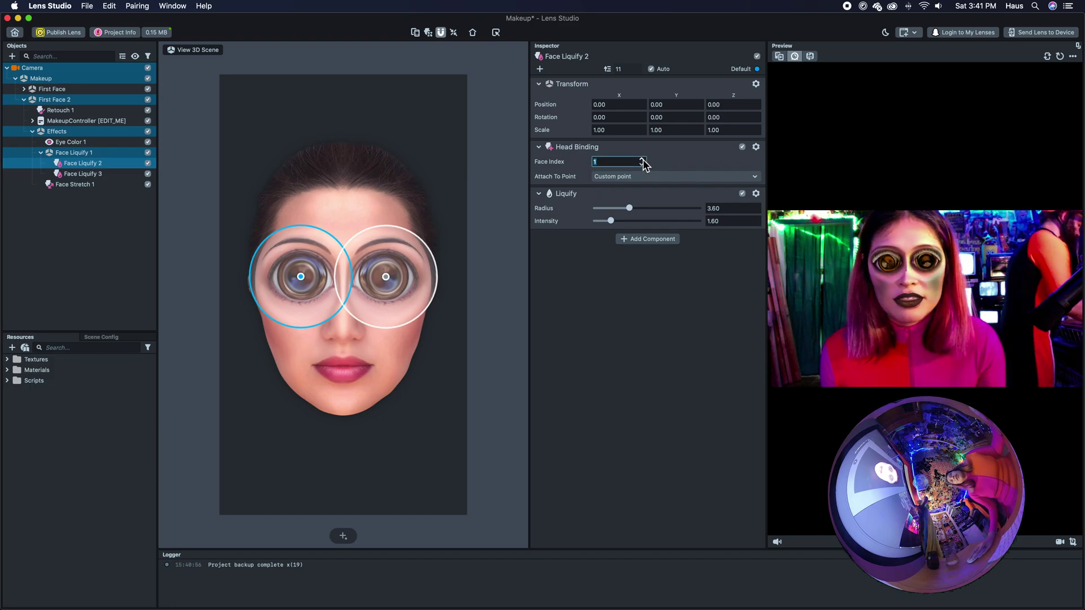
click(84, 174)
click(643, 159)
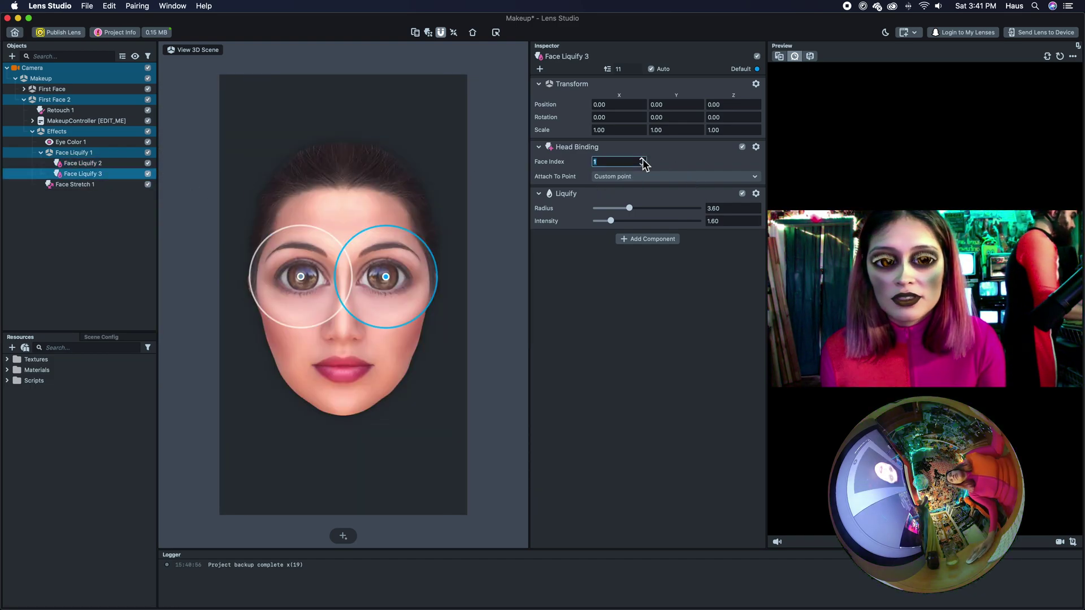
Set the Face Index of First Face 2's Face Stretch 1 to 1, and collapse the Effects group and First Face 2.
click(104, 185)
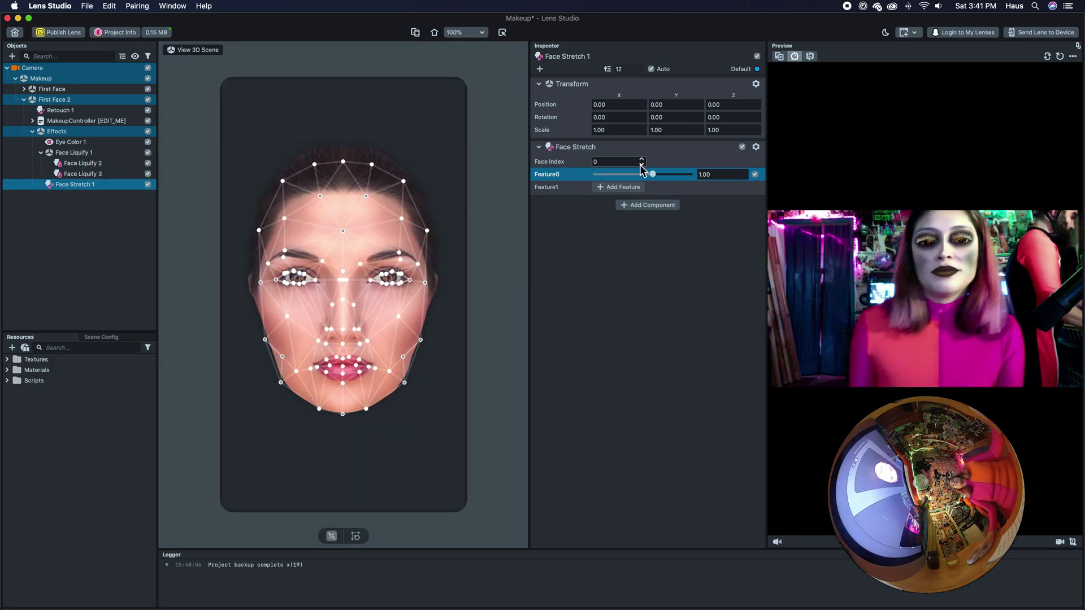
click(642, 158)
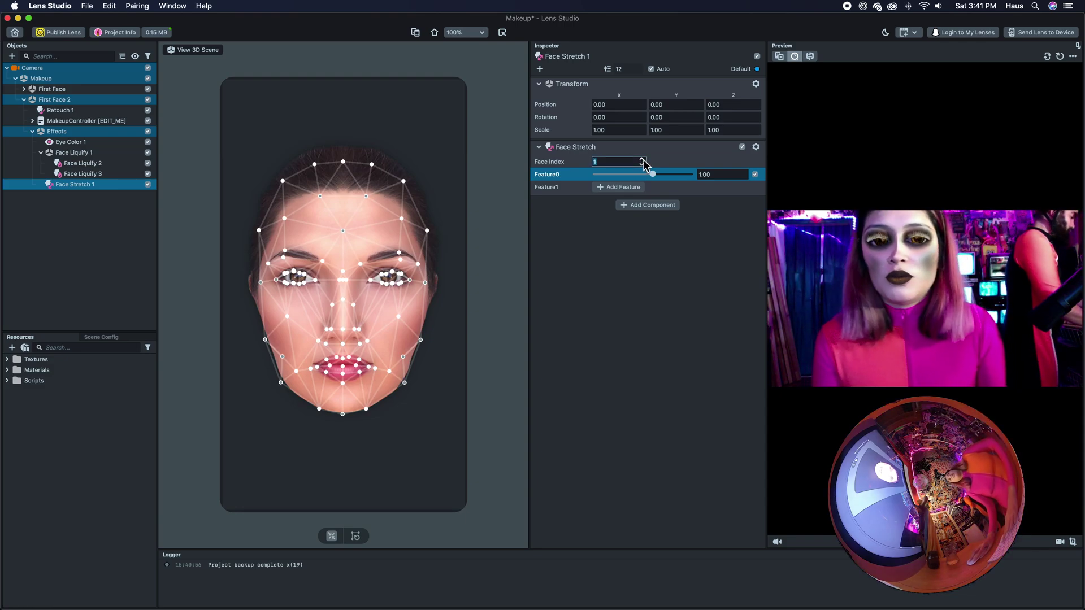
click(104, 174)
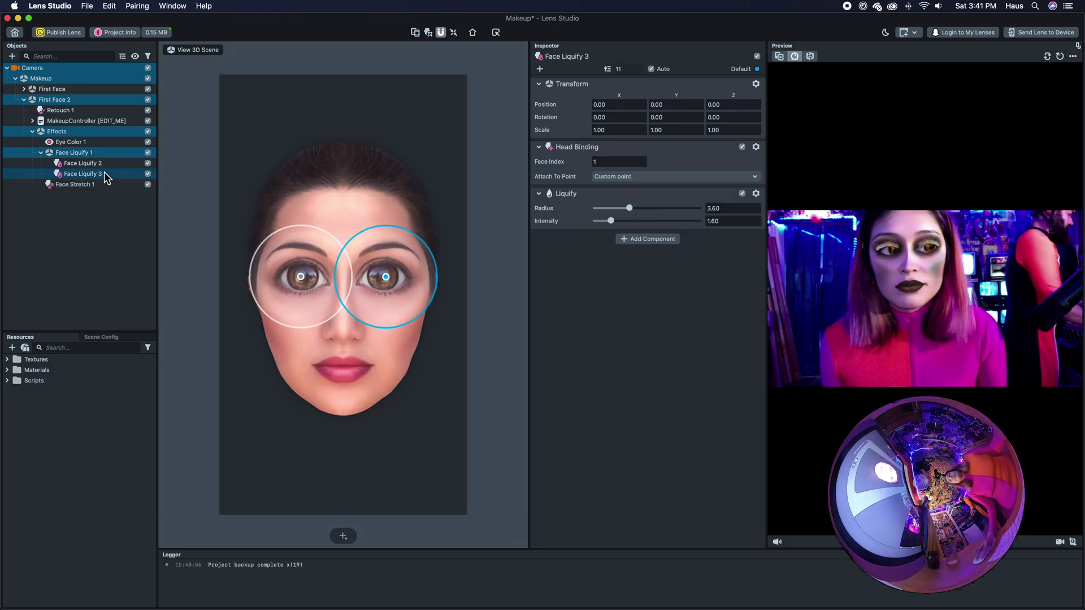
click(32, 131)
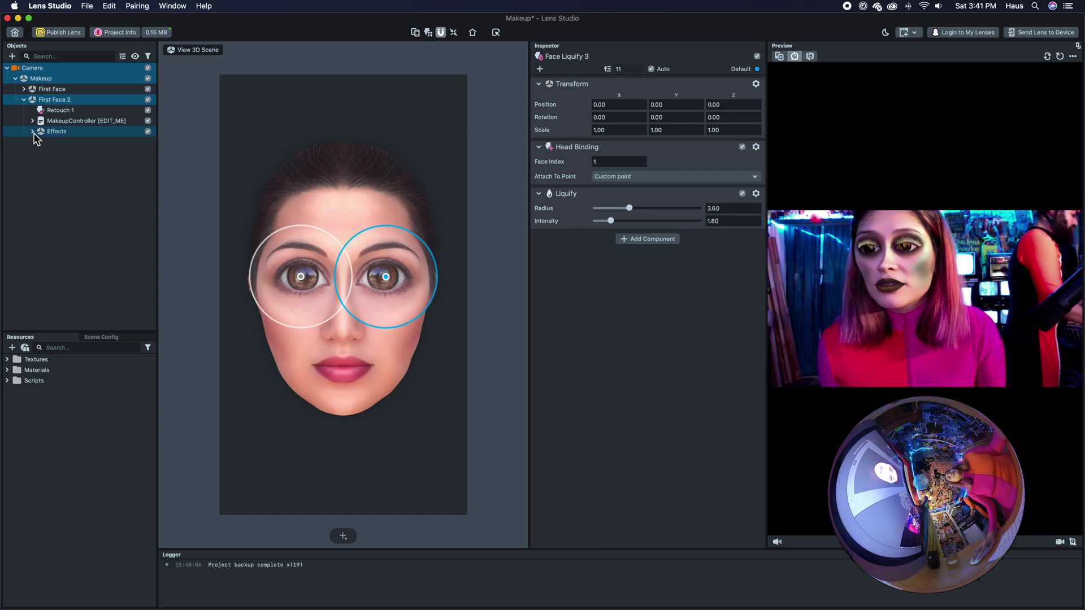
click(25, 102)
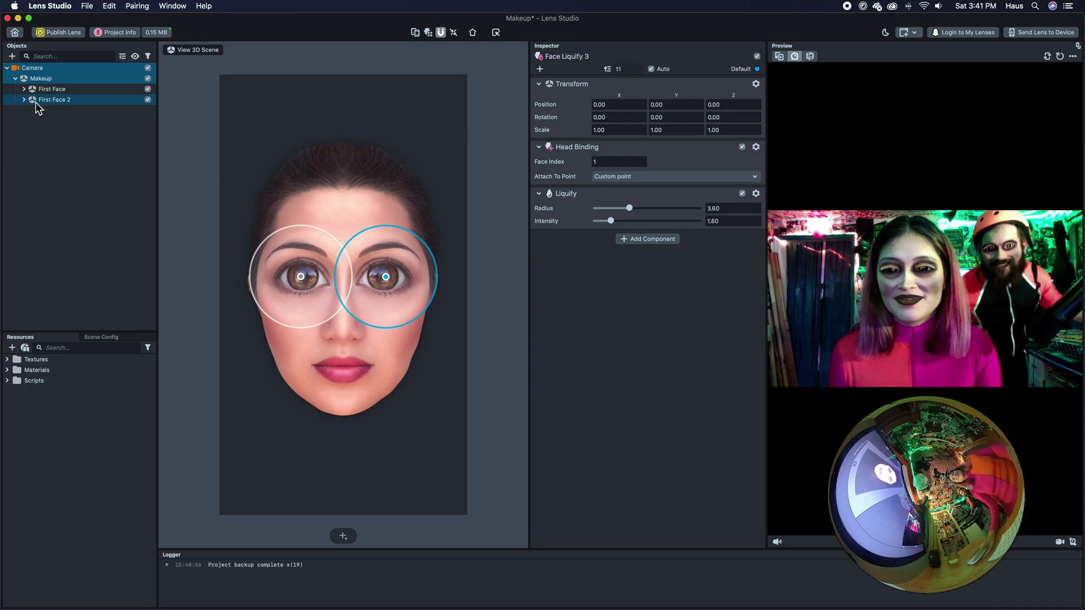
mouse_move(12, 83)
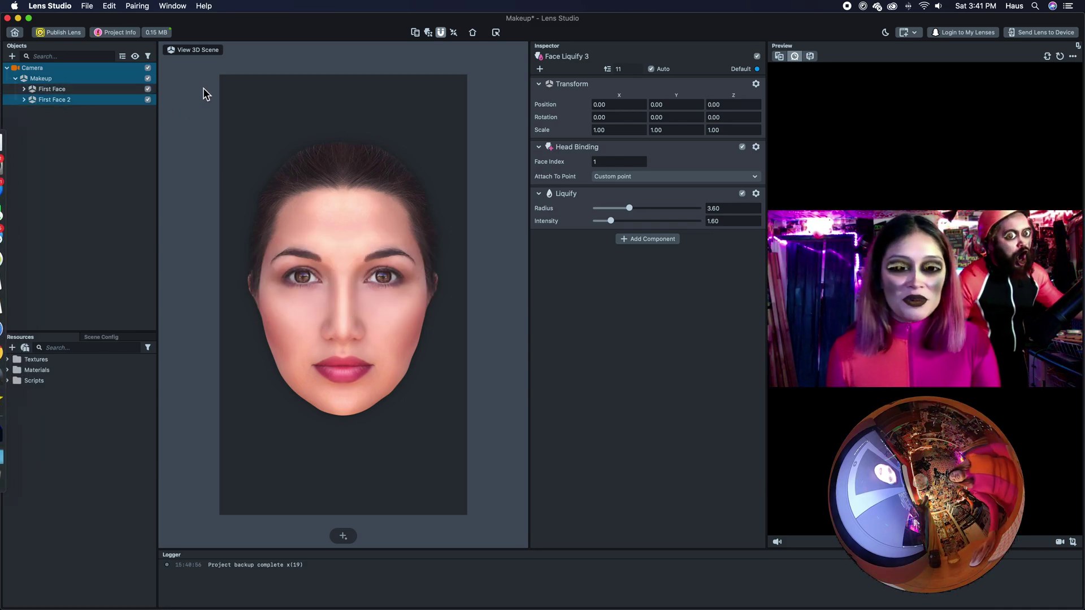